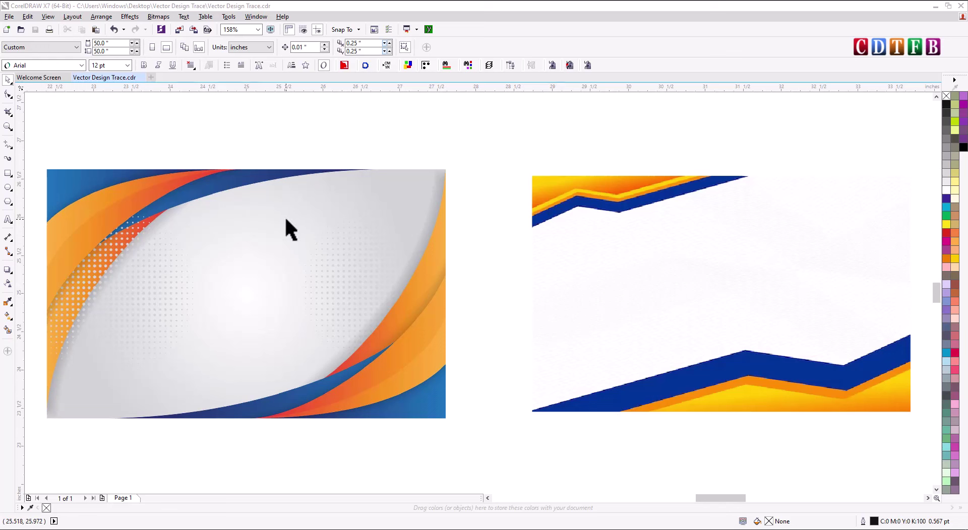
# Step: Switch to the browser and preview the orange-blue swoosh and the Freepik zigzag background images in the Google image results
pyautogui.click(309, 211)
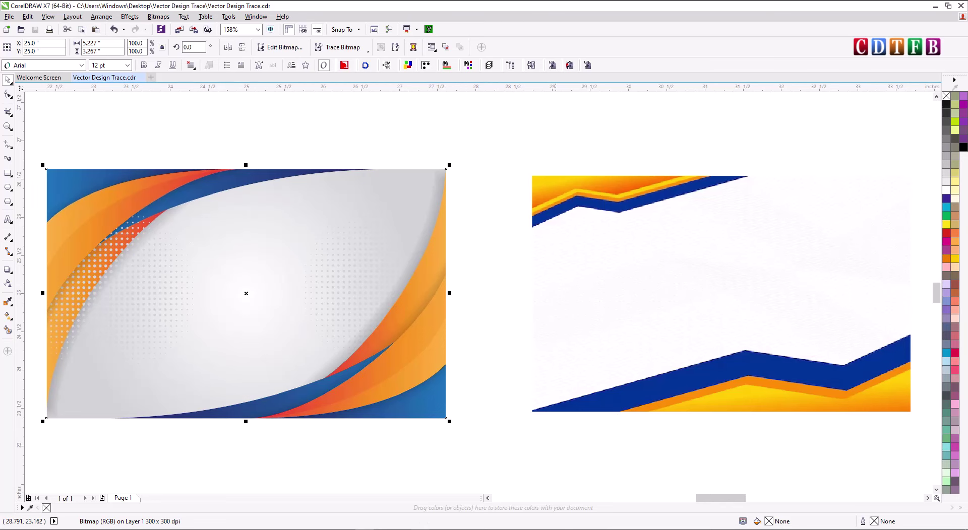
pyautogui.hotkey('alt', 'Tab')
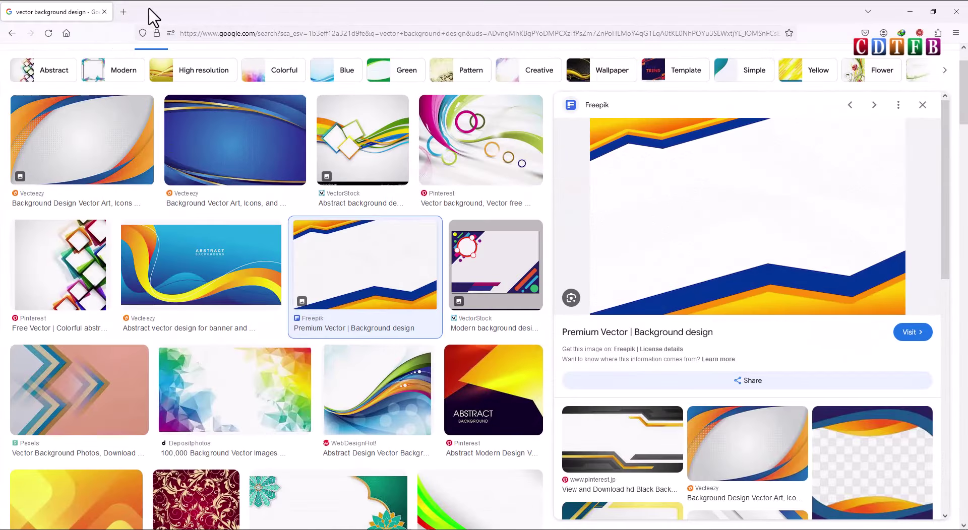
pyautogui.click(58, 143)
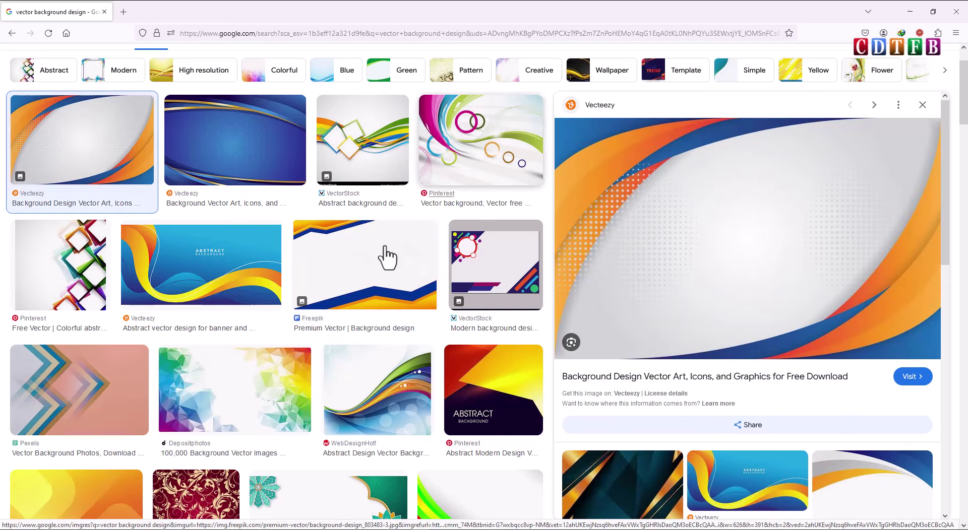
pyautogui.click(359, 263)
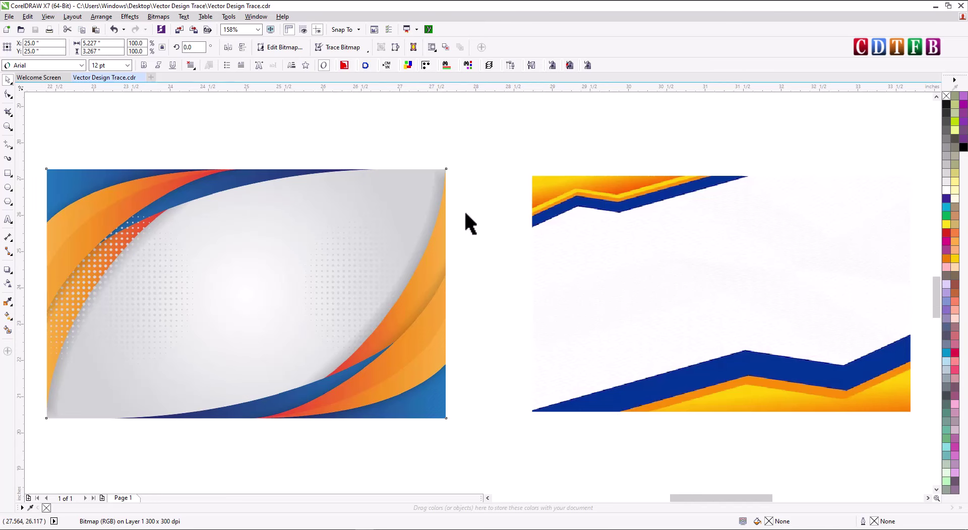
# Step: Back in CorelDRAW, turn on snapping to objects for tracing the orange-blue swoosh bitmap
pyautogui.scroll(-2, 466, 220)
pyautogui.press('F2')
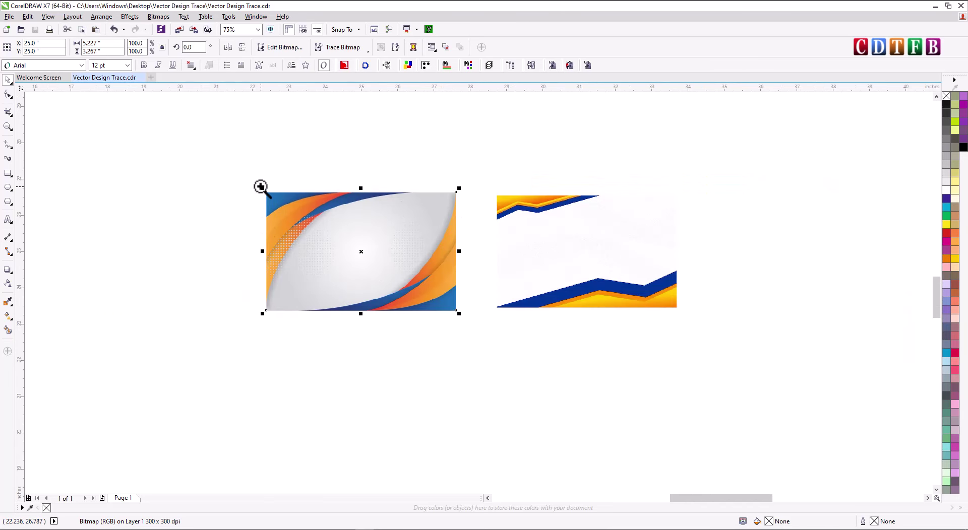
pyautogui.moveTo(261, 186); pyautogui.dragTo(469, 321)
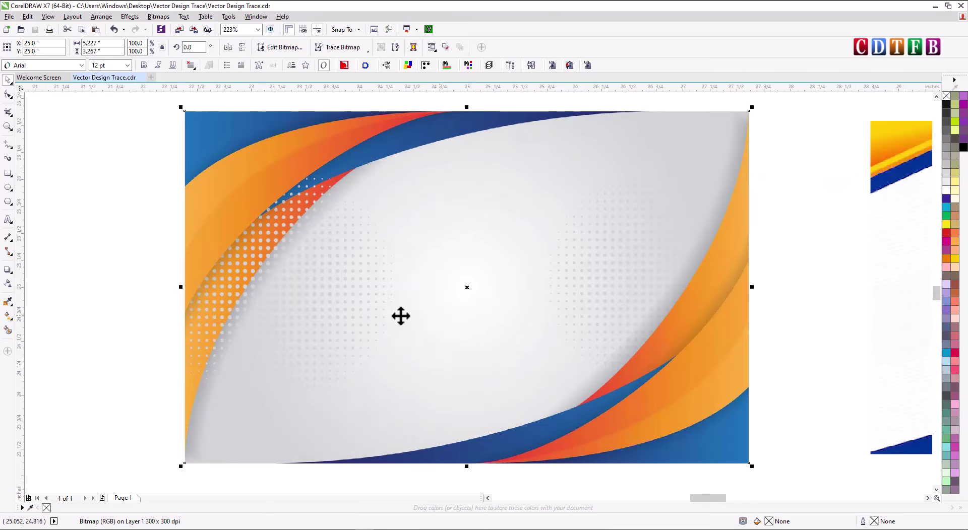
pyautogui.click(131, 251)
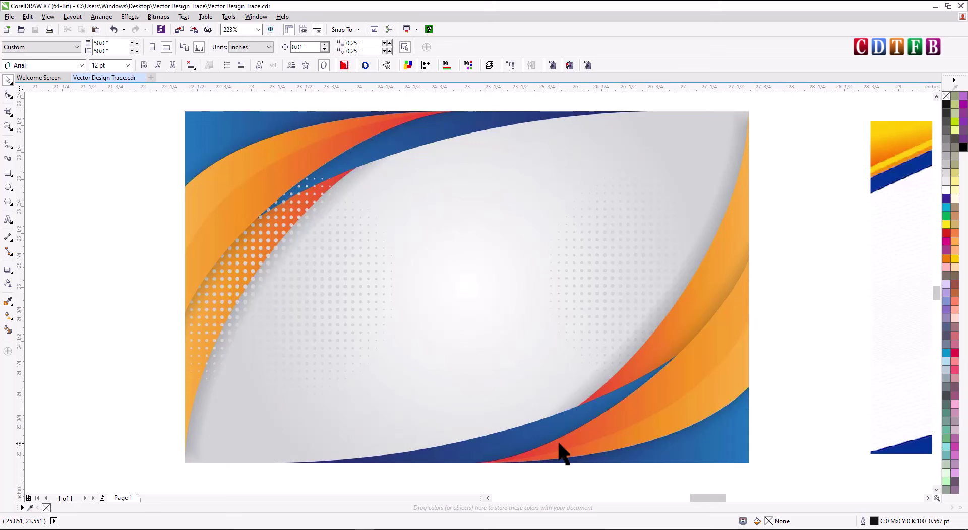
pyautogui.click(226, 211)
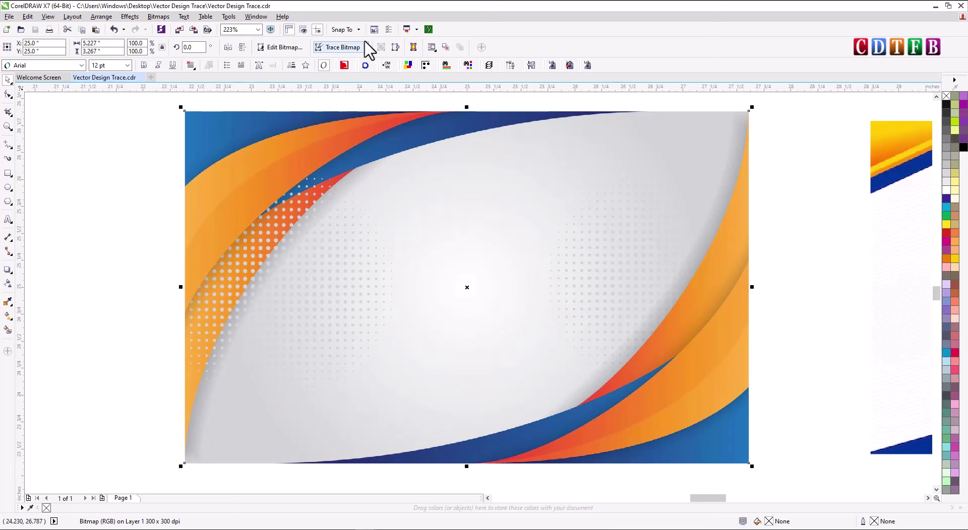
pyautogui.click(359, 30)
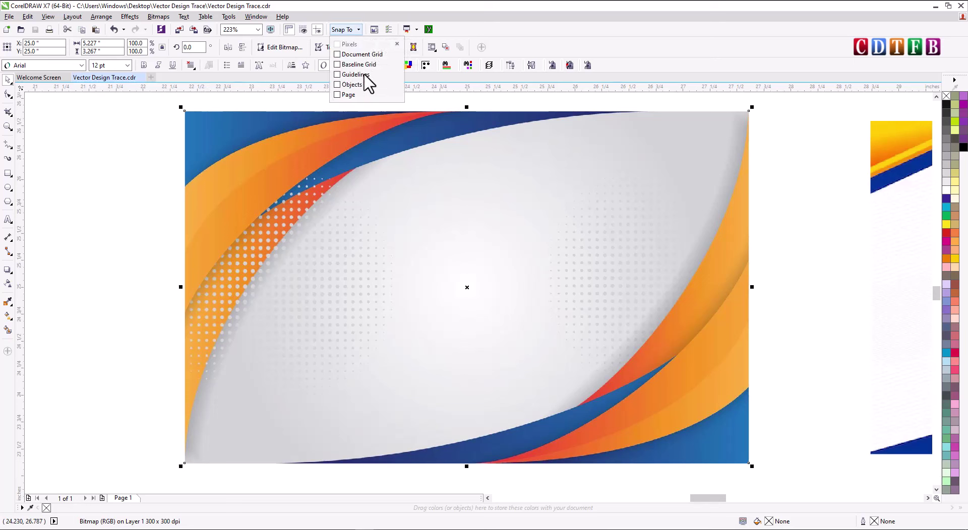
pyautogui.click(338, 85)
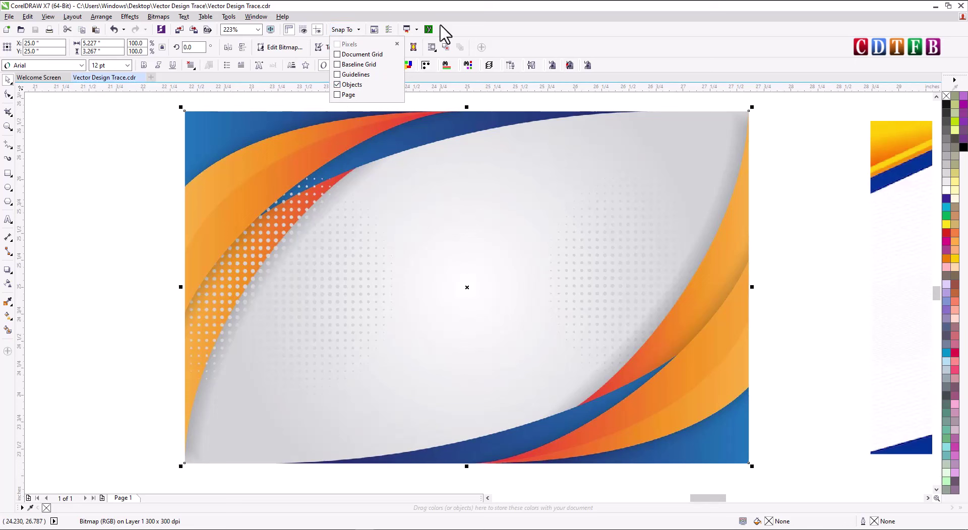
pyautogui.click(119, 160)
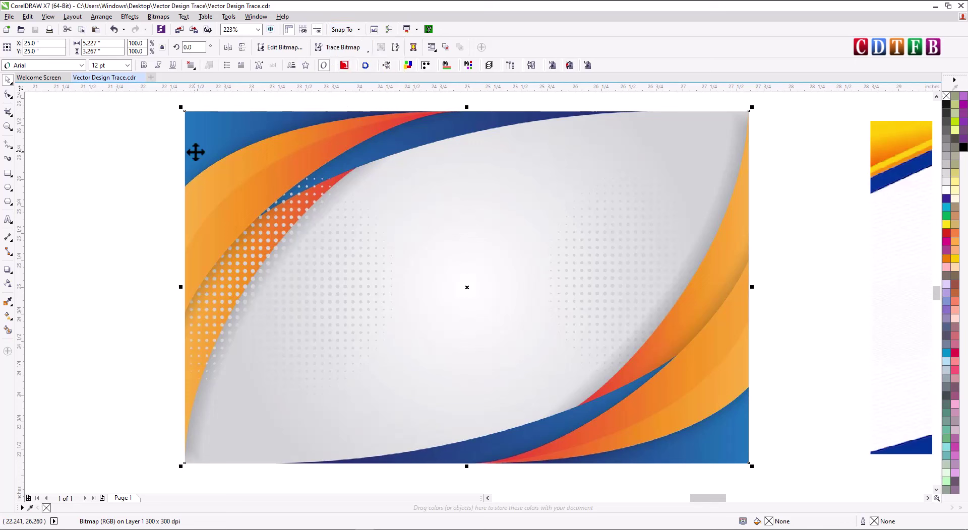
# Step: Draw a rectangle exactly over the swoosh bitmap, snapped from its upper-left corner to its lower-right corner
pyautogui.click(9, 173)
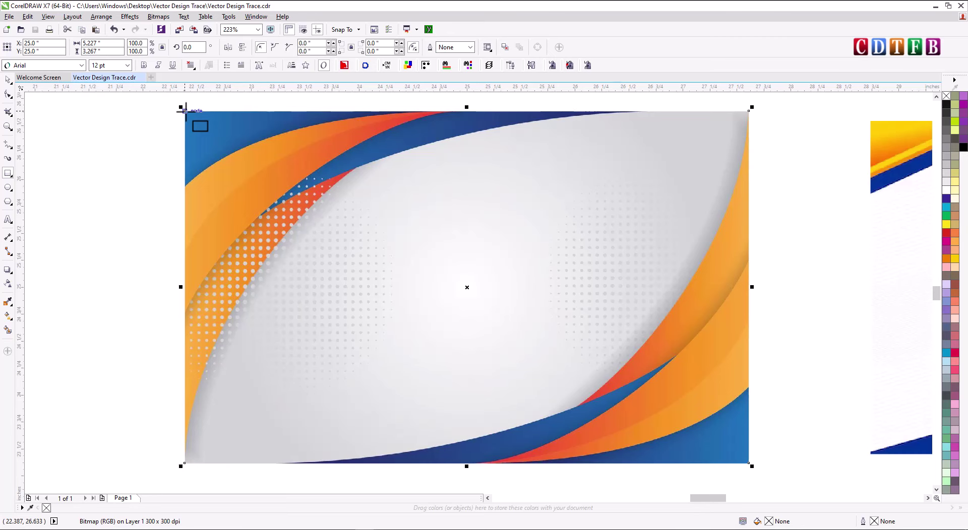
pyautogui.moveTo(185, 111); pyautogui.dragTo(748, 462)
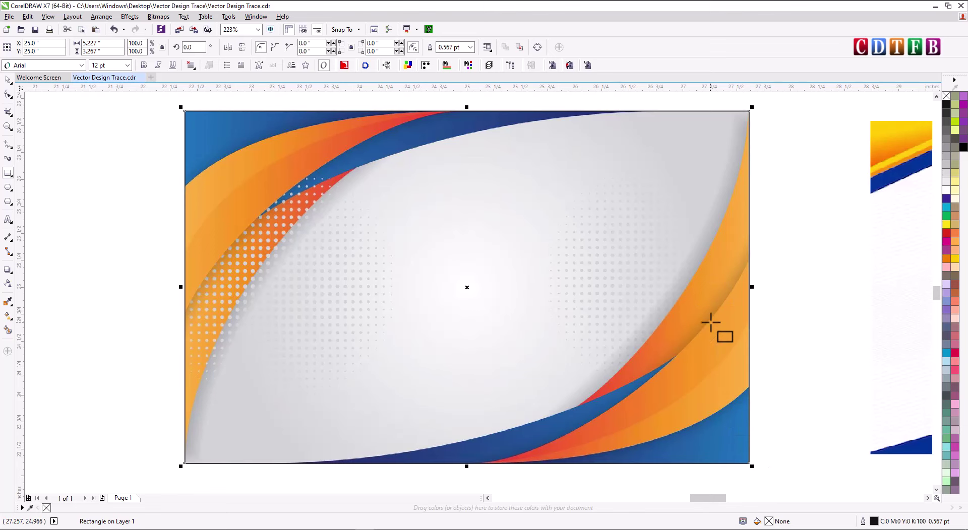
pyautogui.click(8, 81)
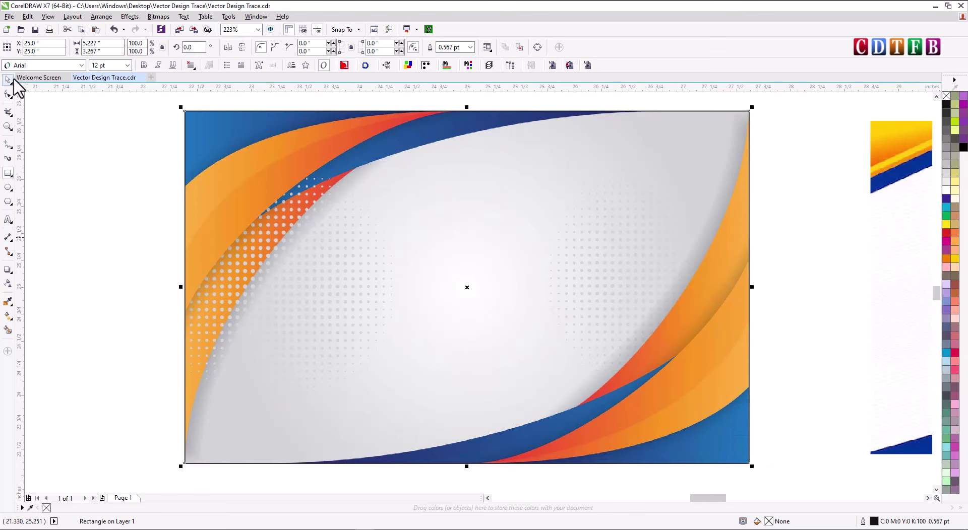
pyautogui.moveTo(704, 499); pyautogui.dragTo(703, 499)
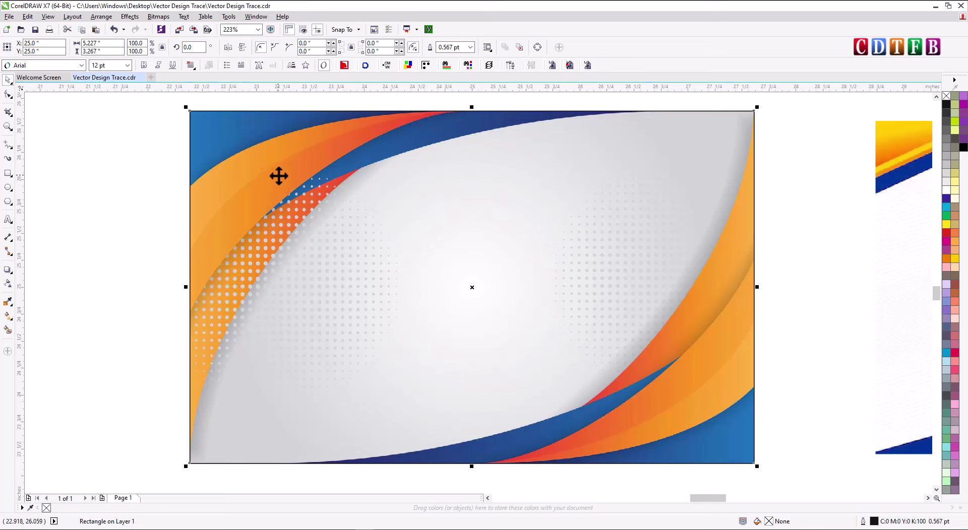
# Step: Draw a closed Bezier triangle from low on the image's left edge, via its upper-left corner, to the red stripe's tip on the top edge
pyautogui.click(12, 147)
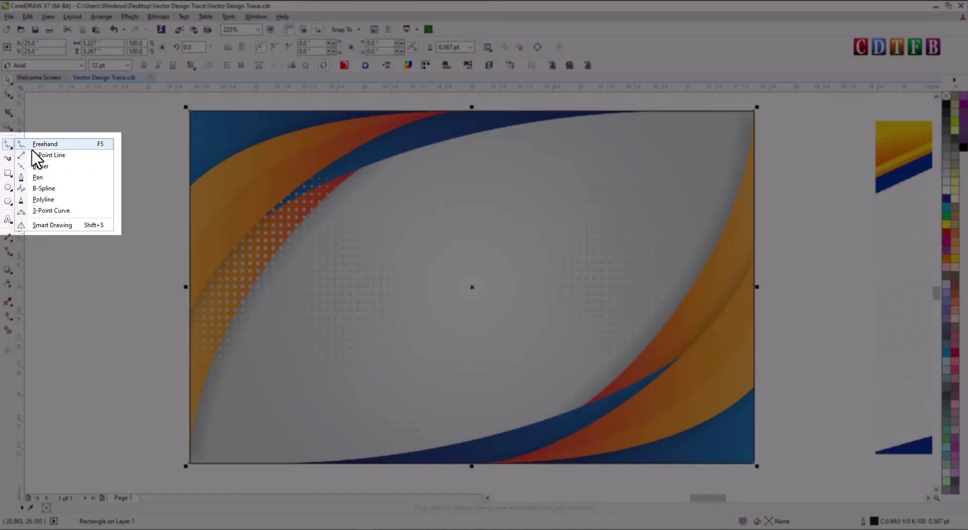
pyautogui.click(54, 168)
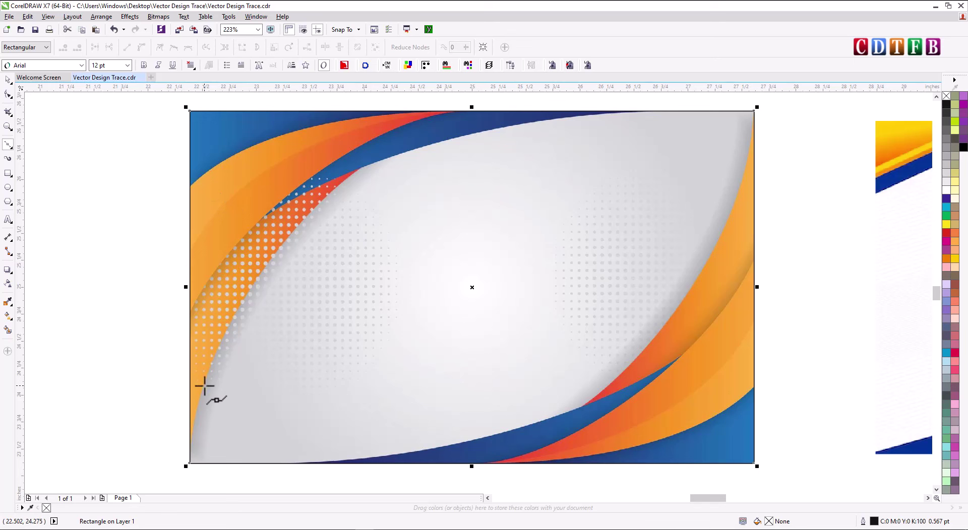
pyautogui.click(190, 446)
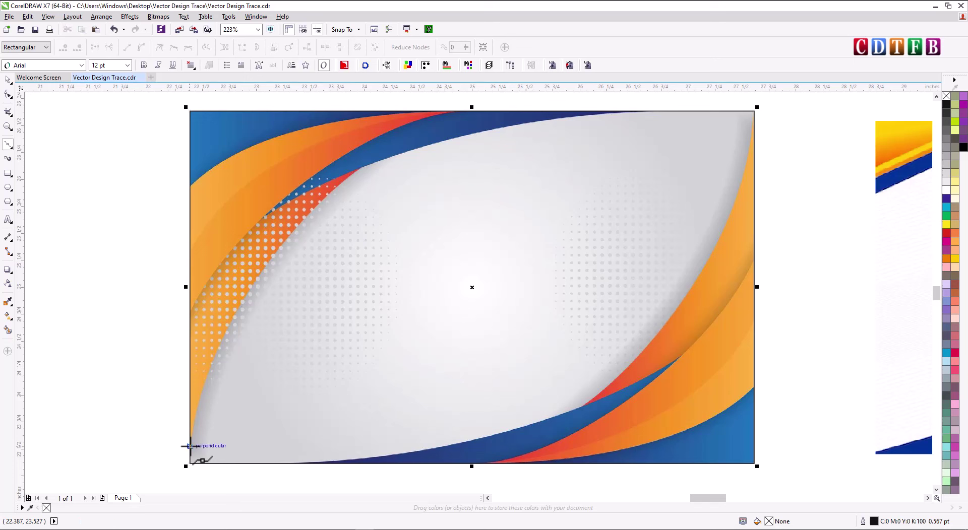
pyautogui.doubleClick(188, 108)
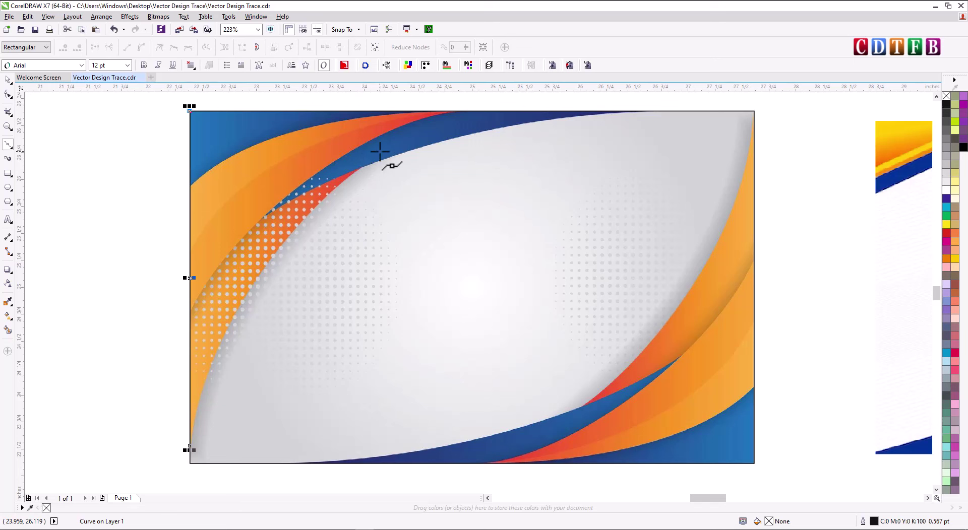
pyautogui.doubleClick(458, 111)
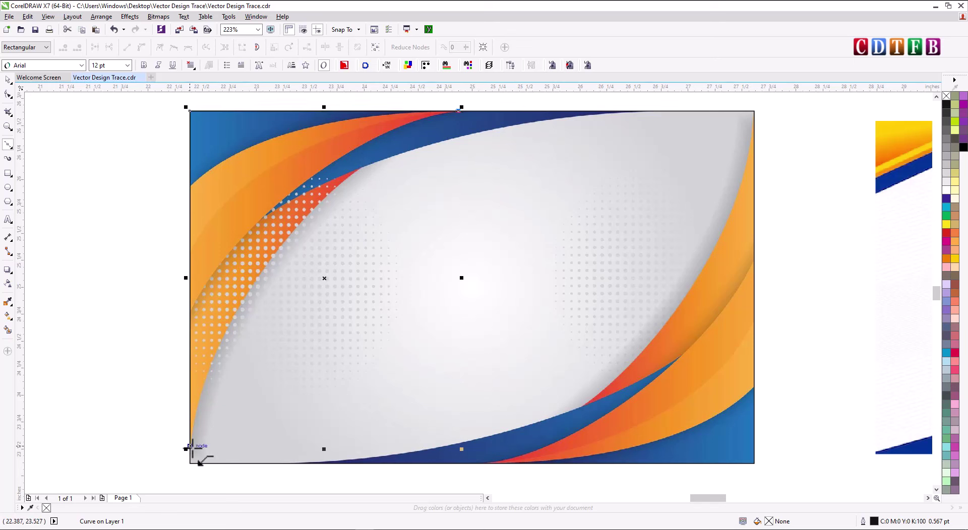
pyautogui.click(189, 446)
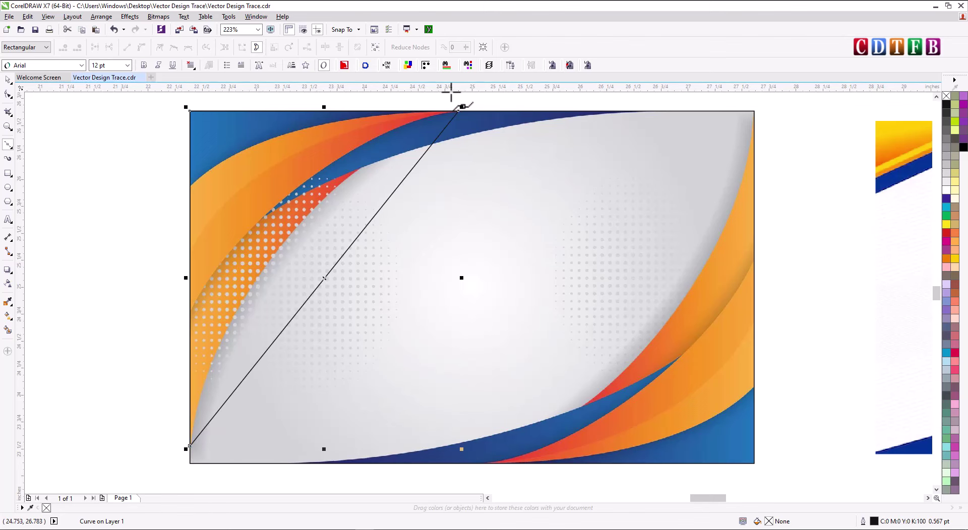
# Step: Convert the triangle's diagonal side to a curve and bend it to follow the inner edge of the dotted orange-red swoosh
pyautogui.press('F10')
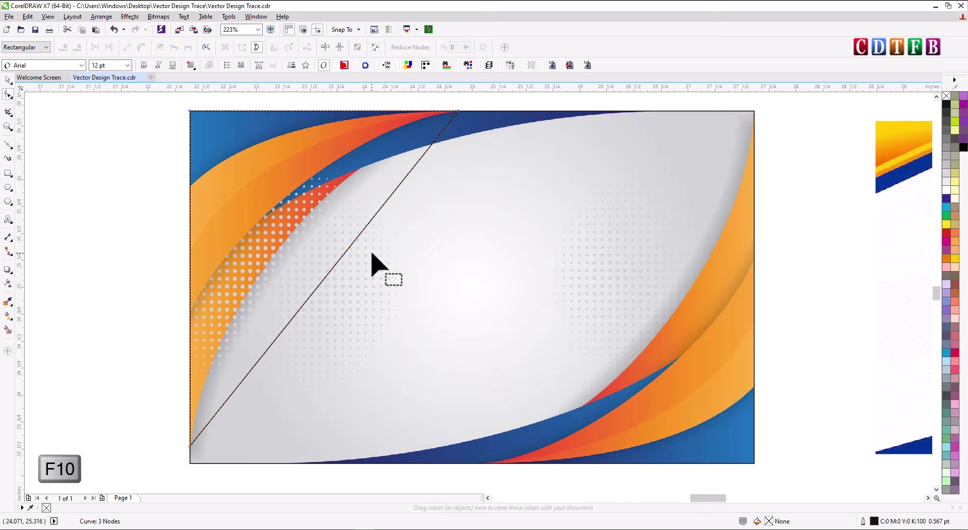
pyautogui.click(333, 267)
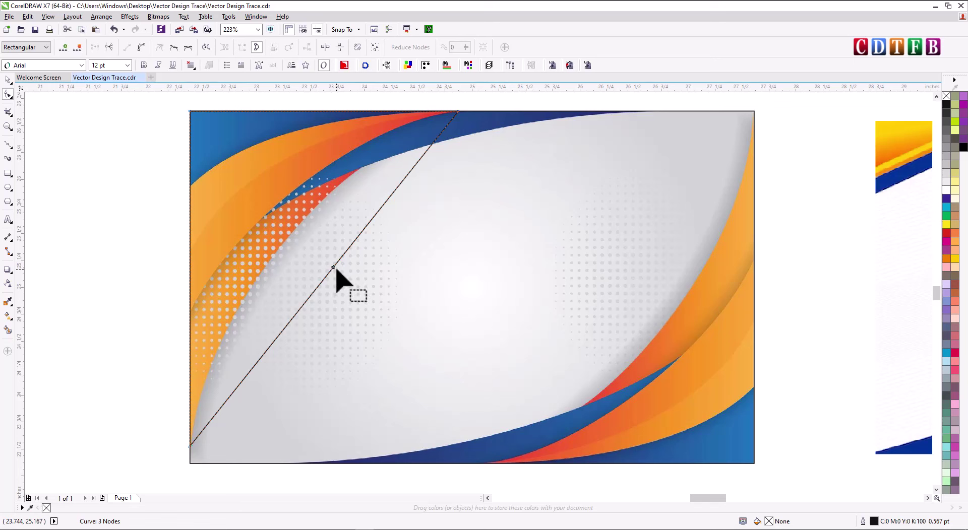
pyautogui.click(142, 46)
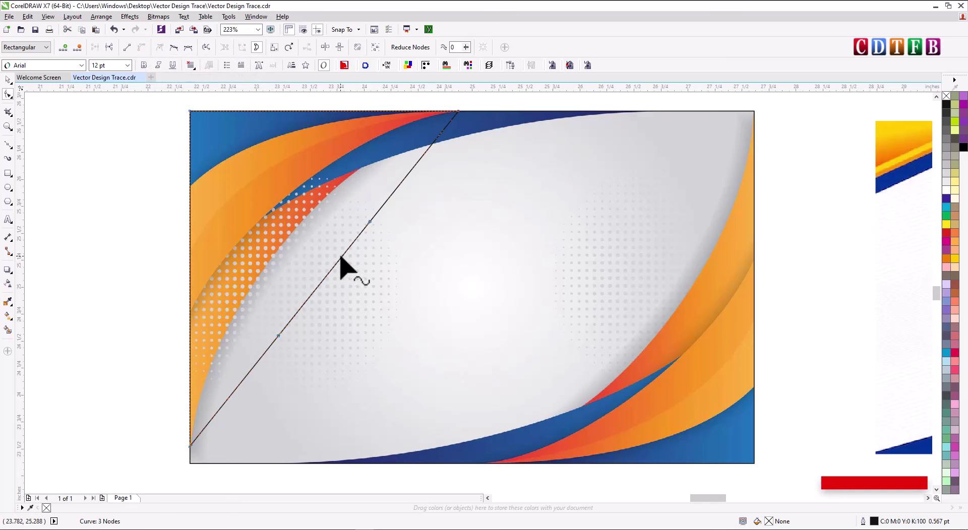
pyautogui.moveTo(340, 256); pyautogui.dragTo(289, 249)
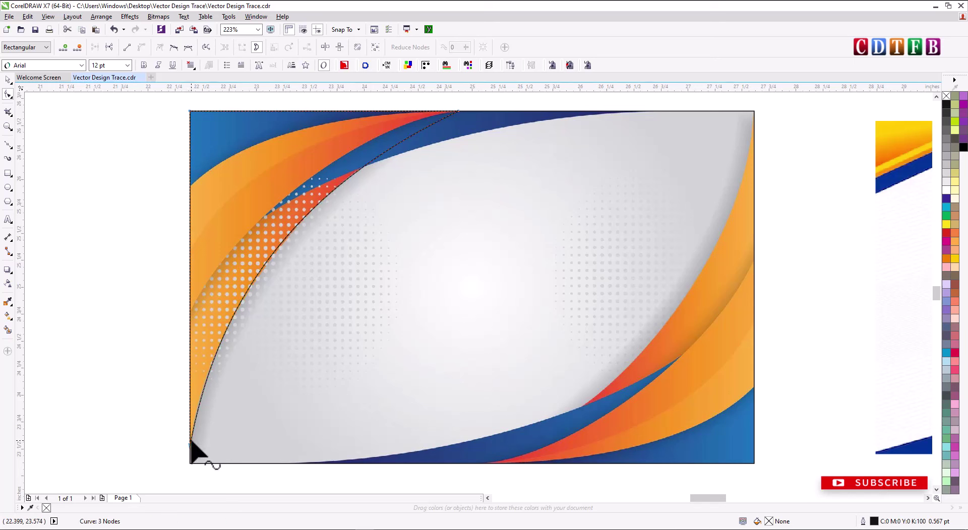
pyautogui.moveTo(165, 475); pyautogui.dragTo(204, 429)
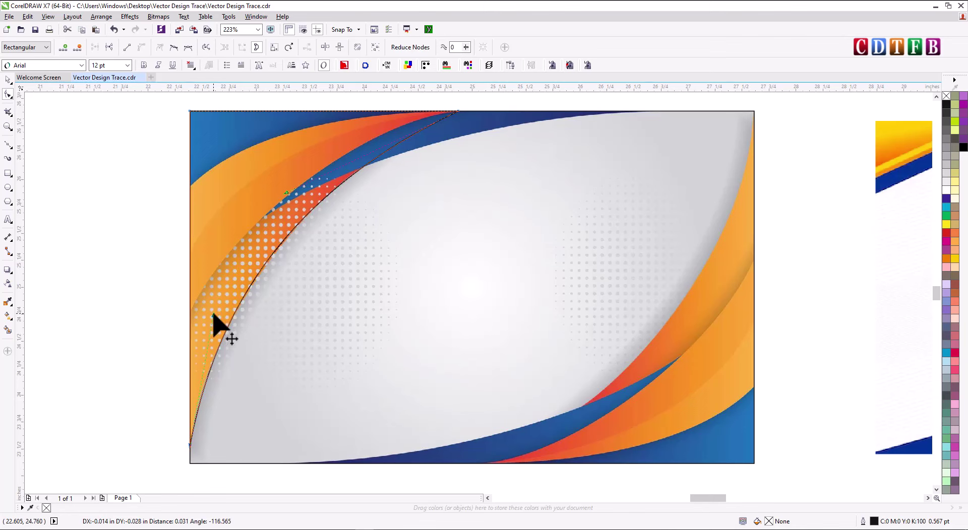
pyautogui.moveTo(287, 193); pyautogui.dragTo(290, 191)
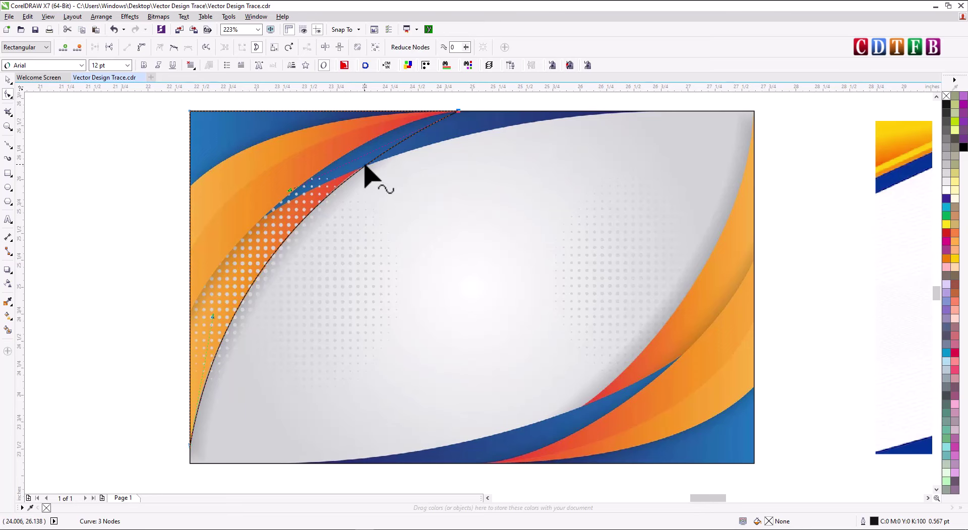
pyautogui.scroll(3, 346, 190)
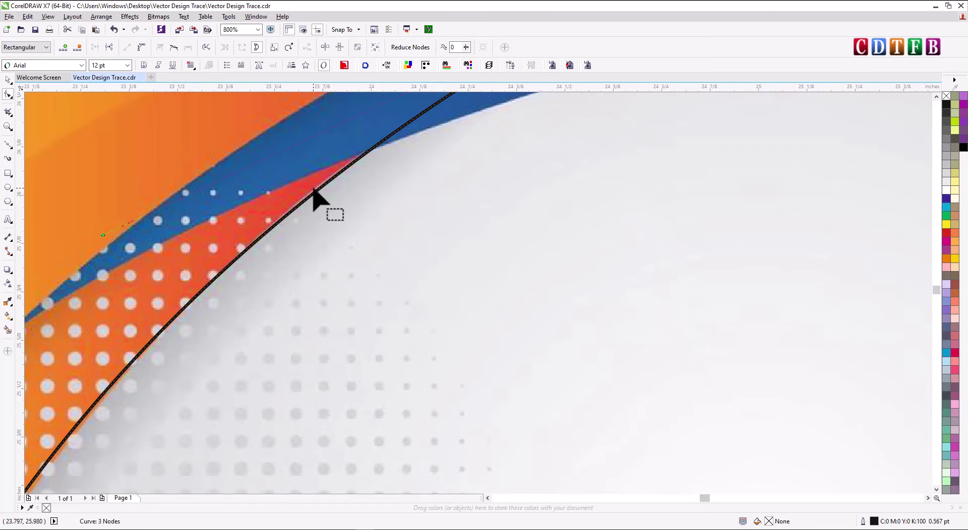
pyautogui.scroll(-3, 313, 191)
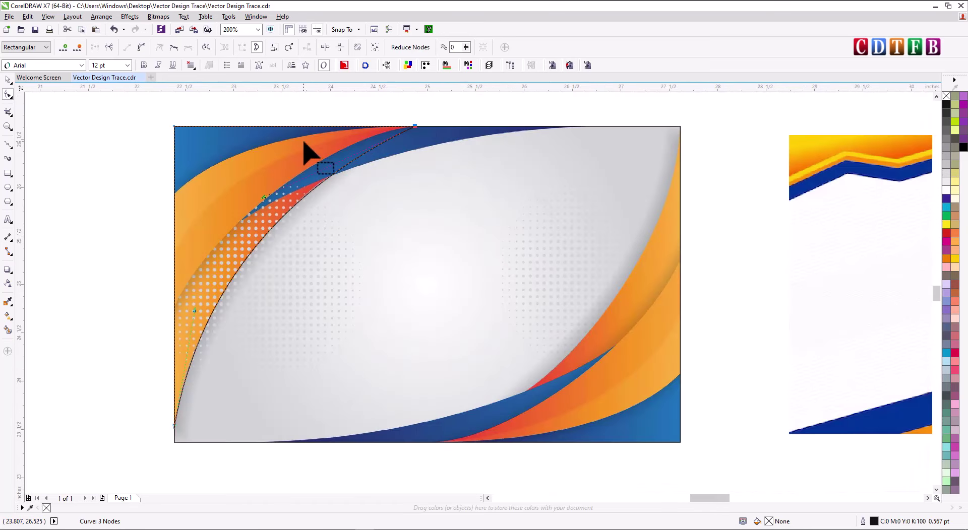
pyautogui.click(8, 80)
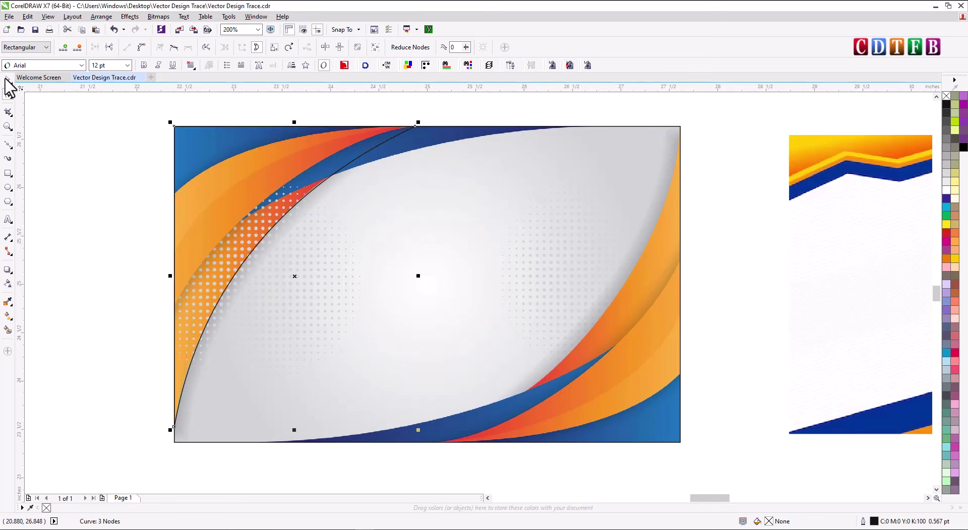
# Step: Draw a second closed Bezier triangle joining the blue band's top-edge tip, the middle of the image's left edge and its upper-left corner
pyautogui.click(10, 146)
pyautogui.click(43, 168)
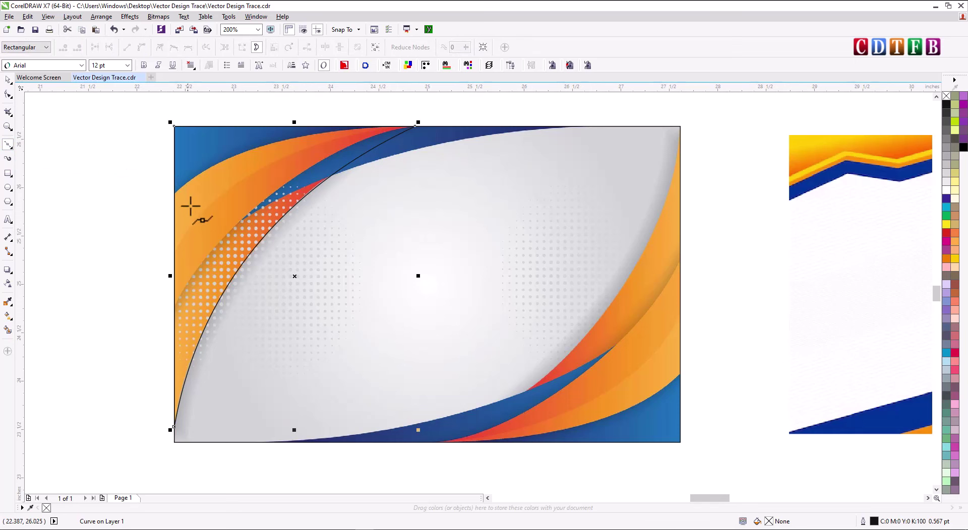
pyautogui.click(573, 126)
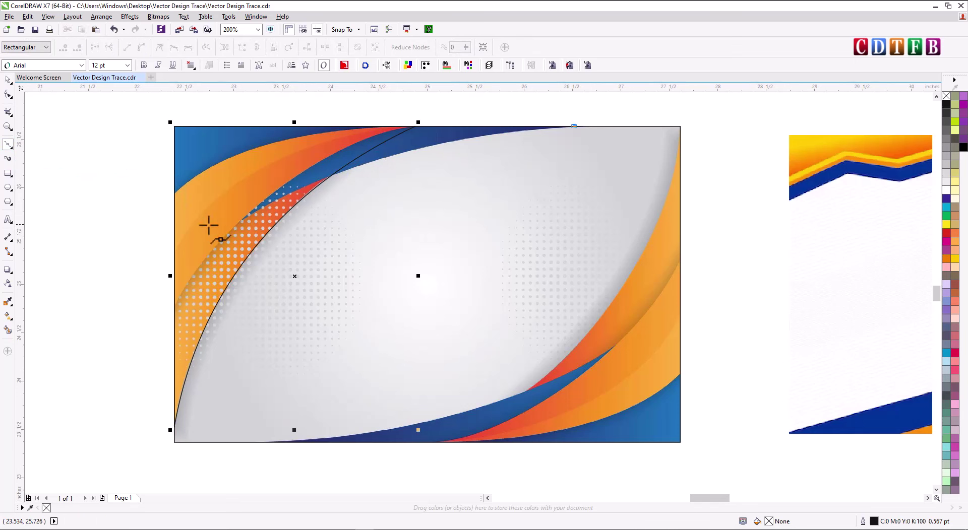
pyautogui.click(174, 280)
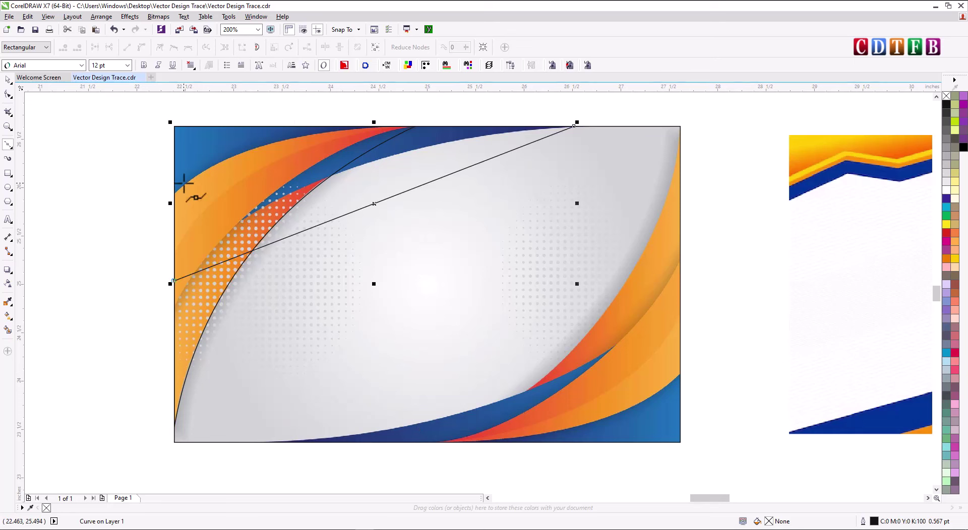
pyautogui.click(173, 125)
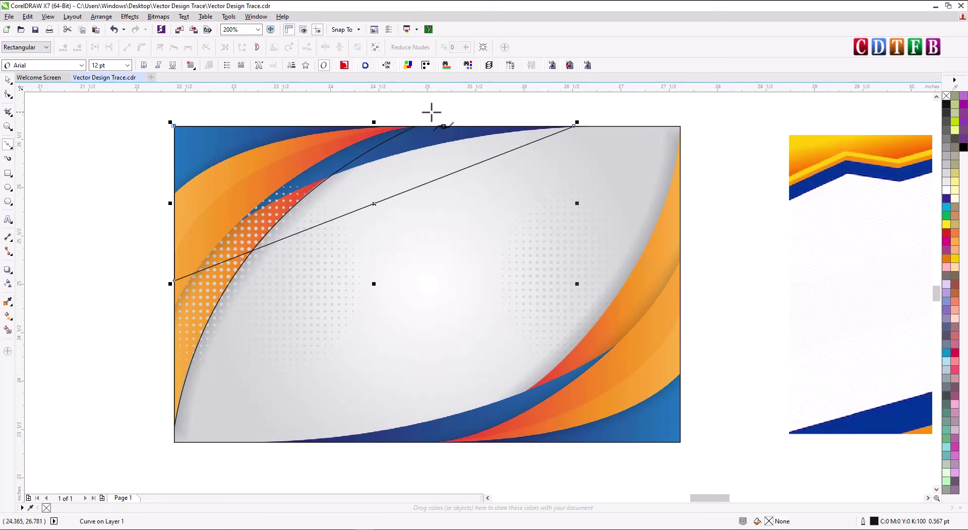
pyautogui.click(575, 126)
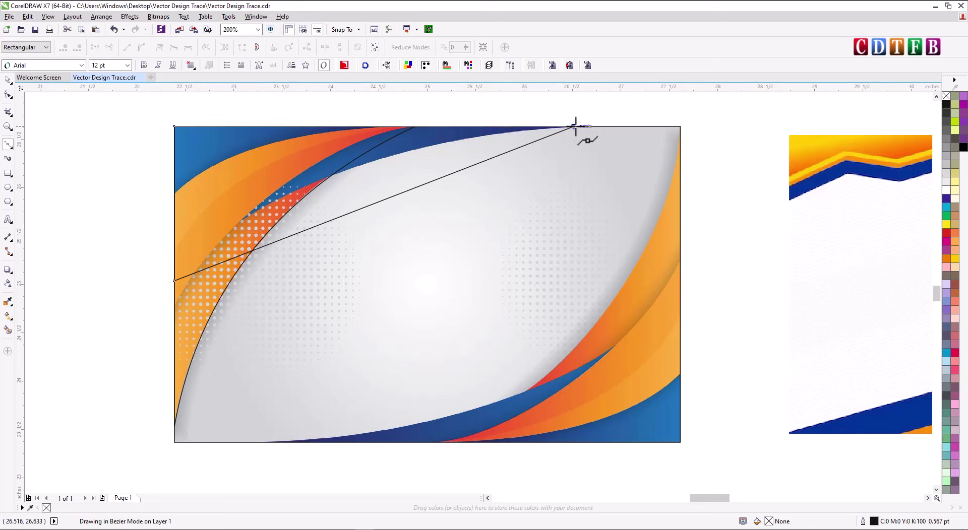
# Step: Outline the second triangle in magenta, convert its diagonal side to a curve and bend it along the blue band's lower edge
pyautogui.click(8, 80)
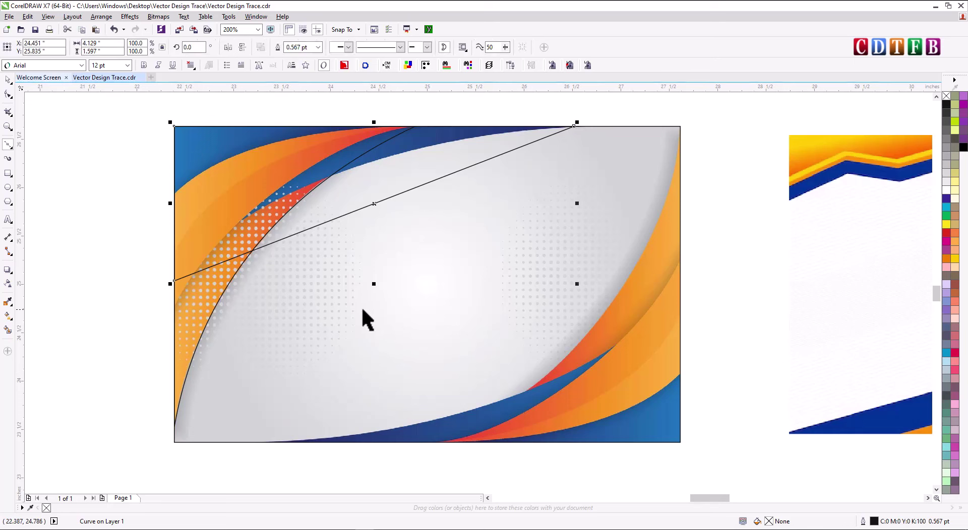
pyautogui.rightClick(947, 241)
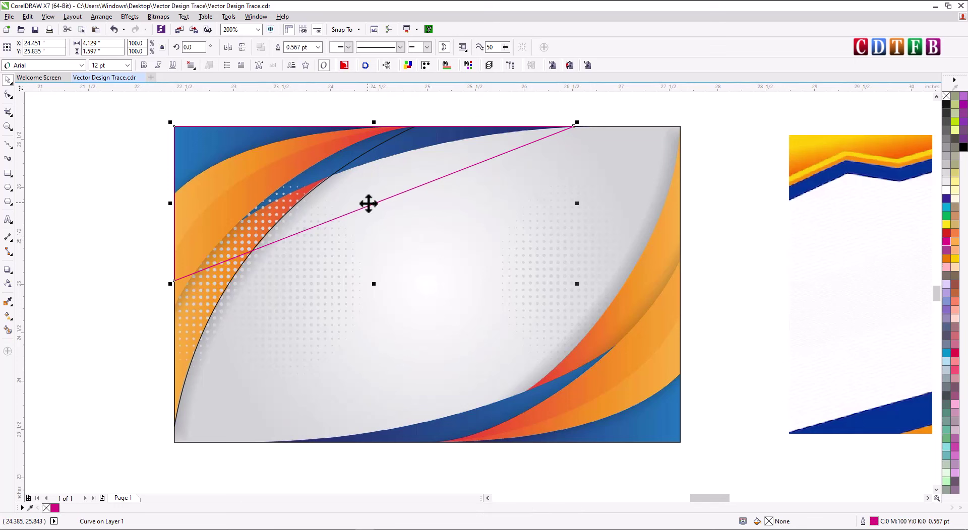
pyautogui.click(9, 96)
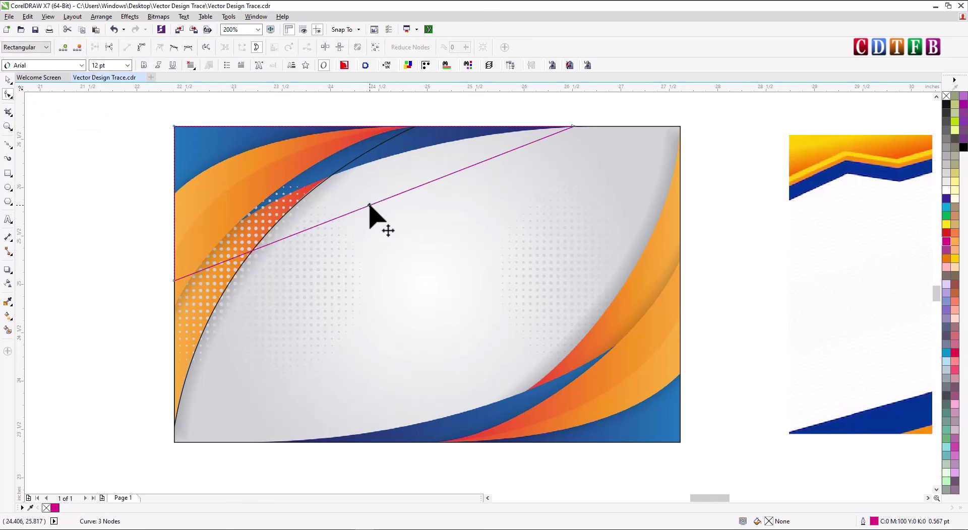
pyautogui.click(141, 47)
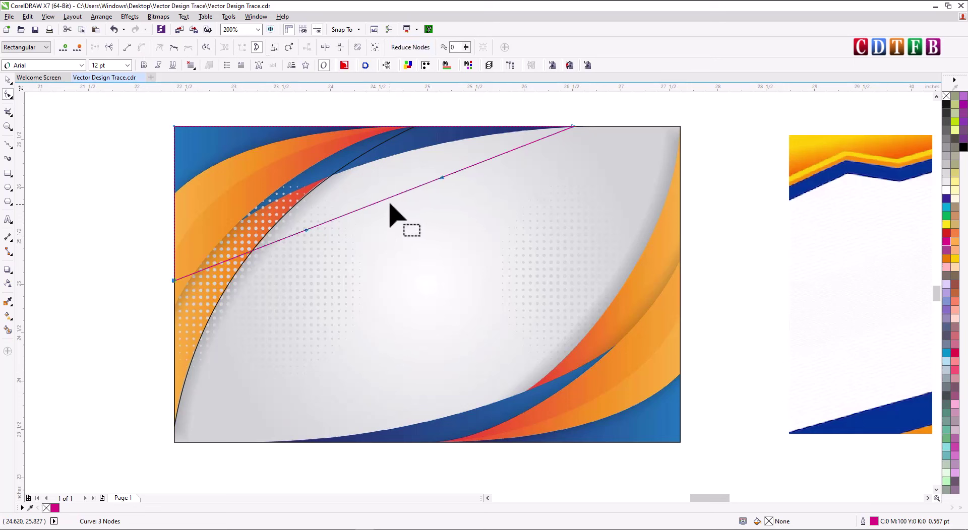
pyautogui.moveTo(387, 200); pyautogui.dragTo(339, 166)
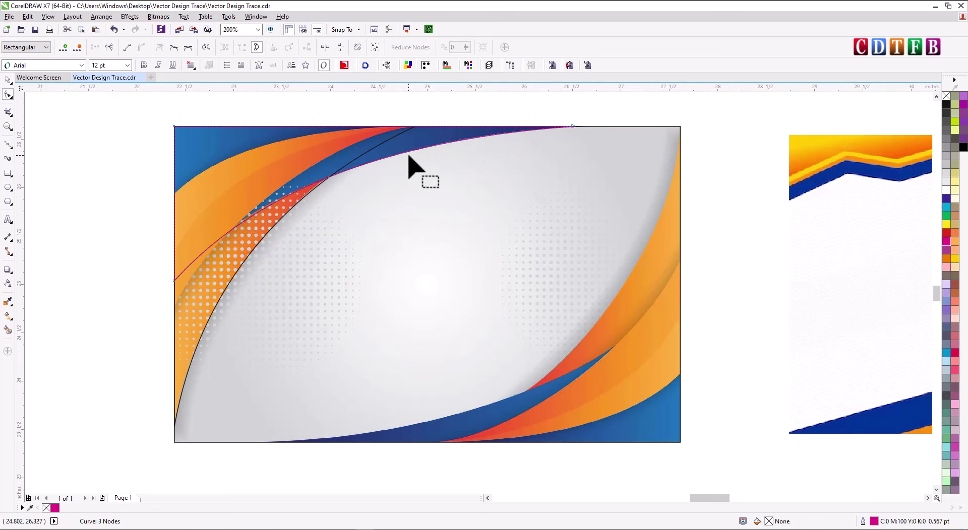
pyautogui.click(251, 196)
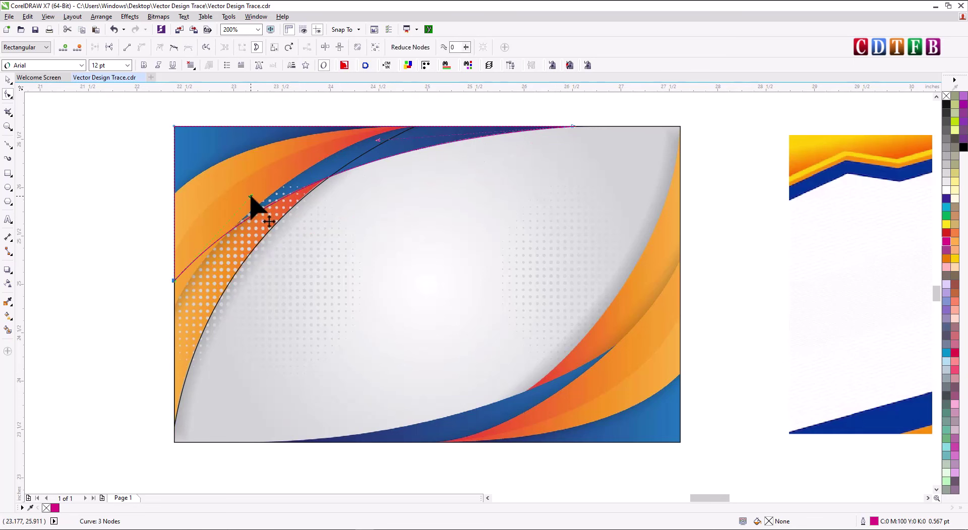
pyautogui.moveTo(250, 196); pyautogui.dragTo(244, 198)
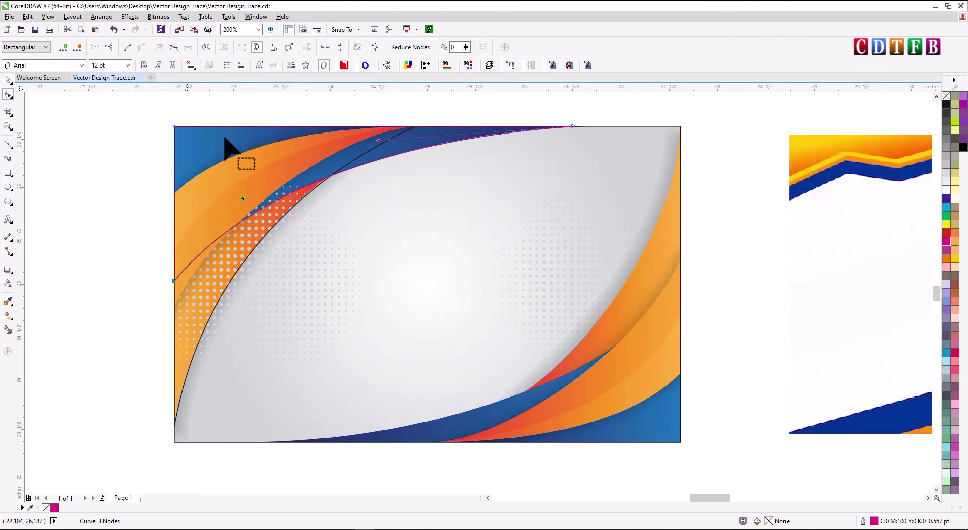
pyautogui.click(8, 80)
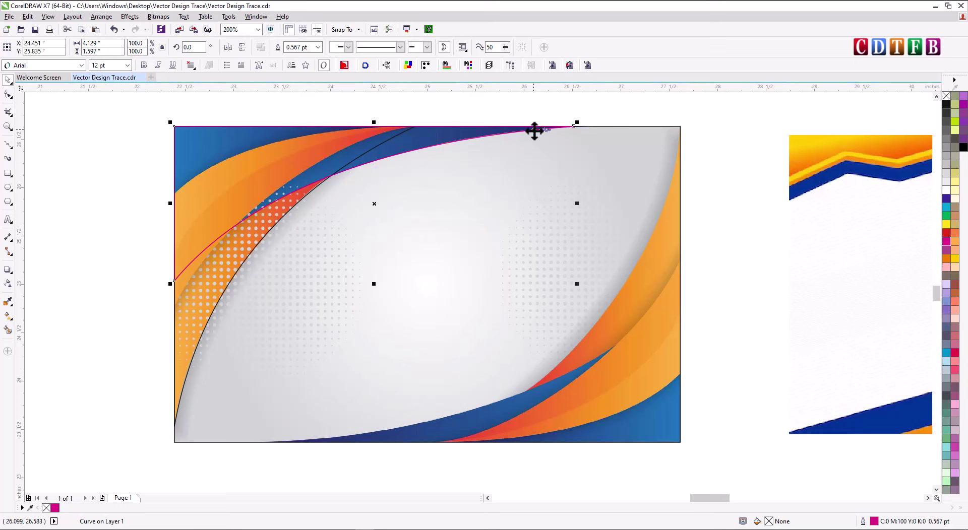
# Step: Draw a closed Bezier triangle from the red stripe's top-edge tip to the upper orange stripe's two ends on the image's left edge, outlined in green
pyautogui.click(7, 145)
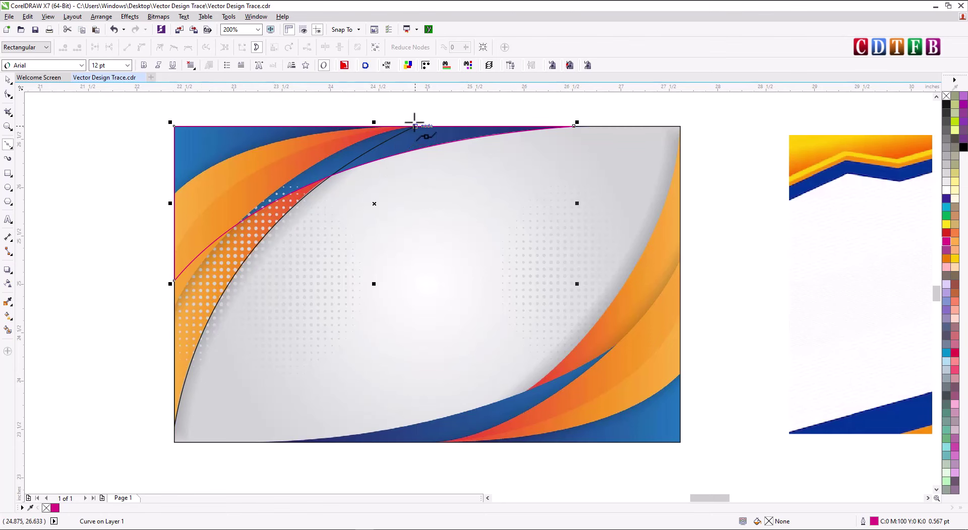
pyautogui.scroll(3, 415, 126)
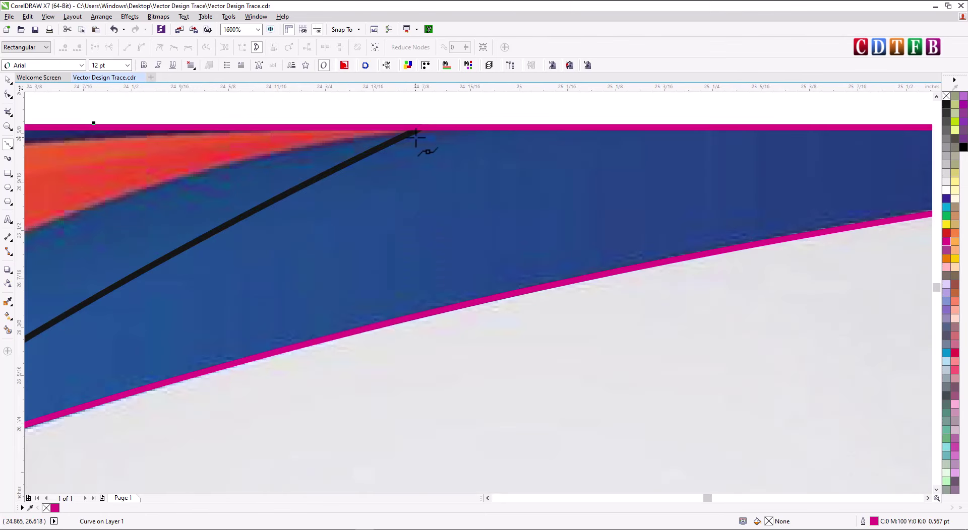
pyautogui.scroll(-3, 419, 126)
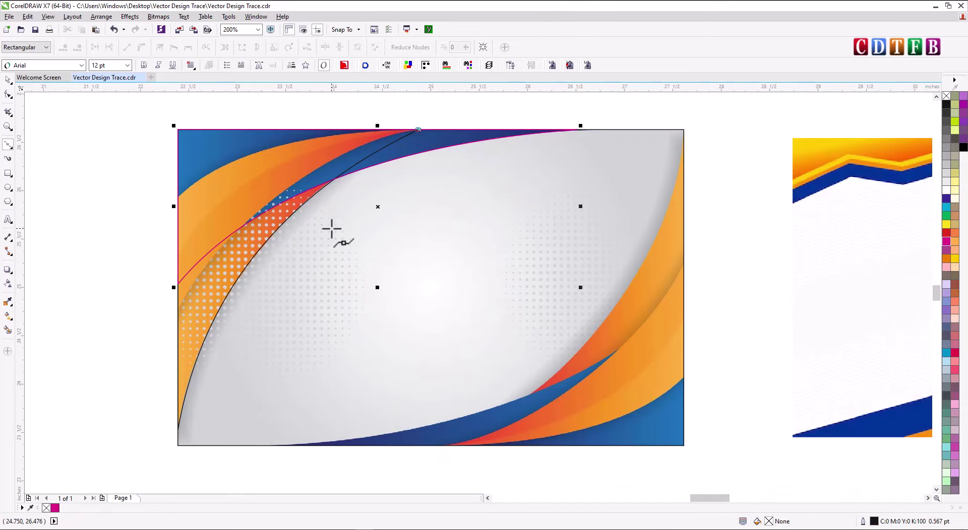
pyautogui.click(177, 310)
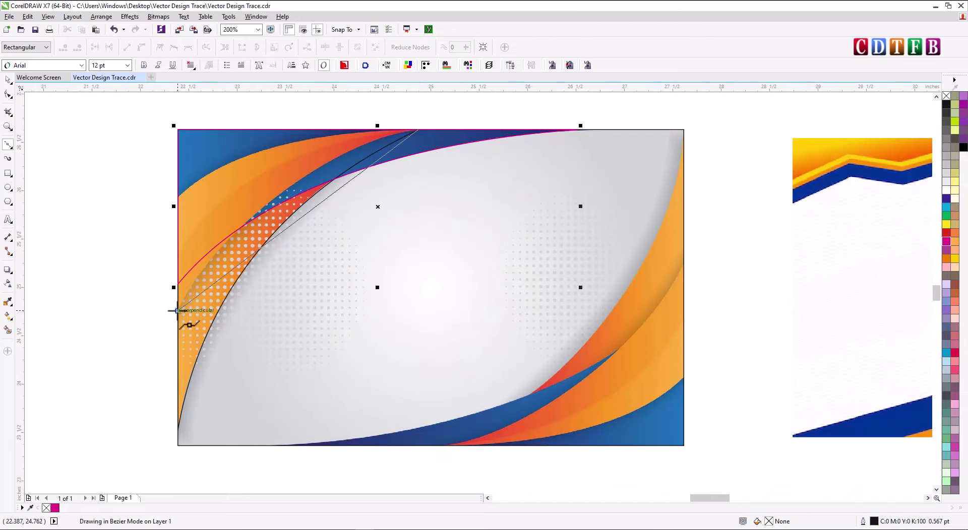
pyautogui.click(177, 195)
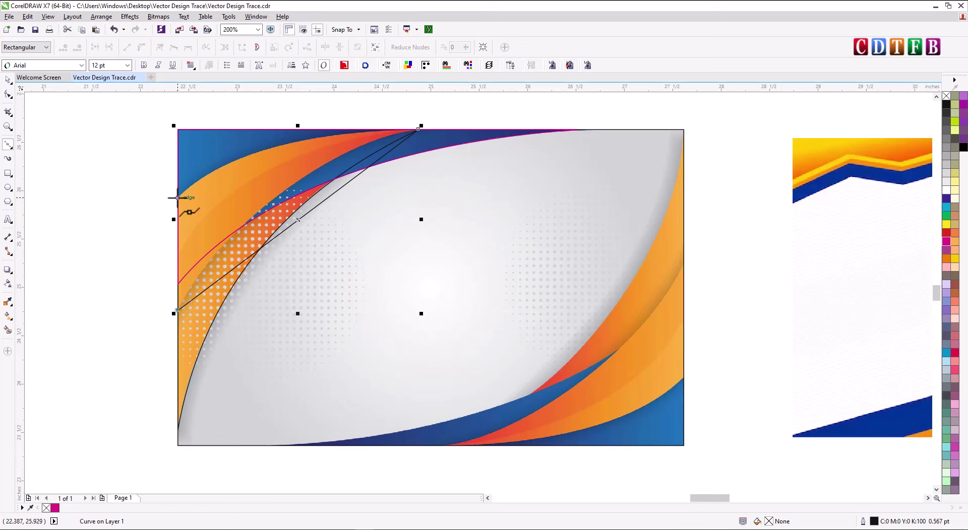
pyautogui.click(419, 127)
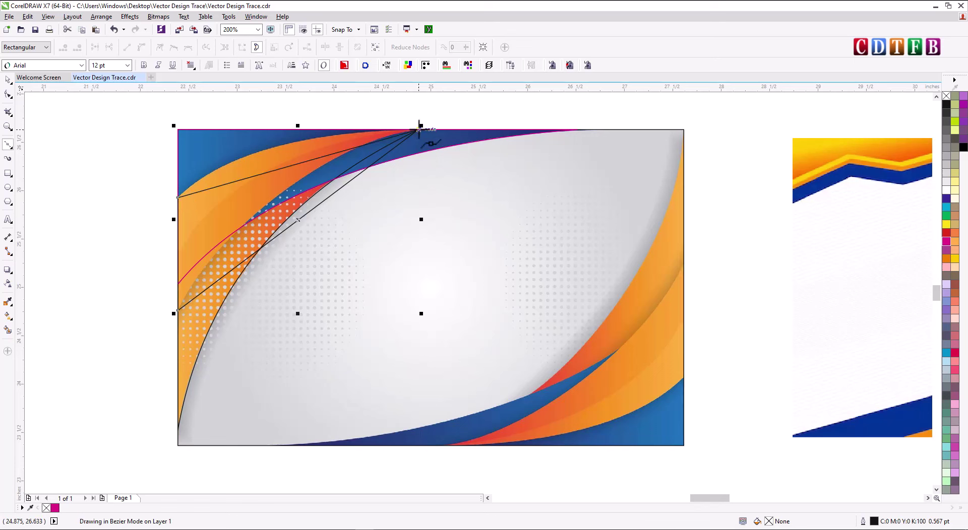
pyautogui.click(8, 95)
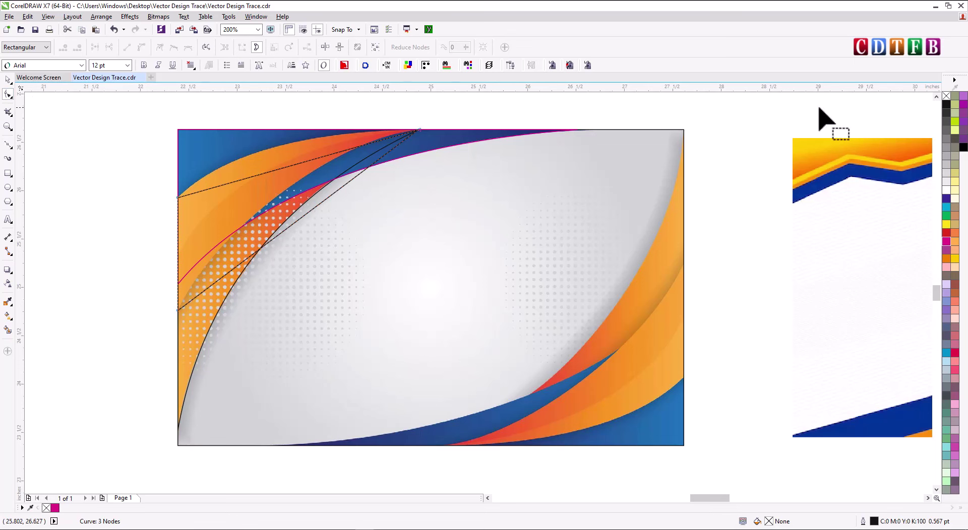
pyautogui.rightClick(946, 216)
# Step: Bend the green triangle's upper side into a curve that follows the upper edge of the orange-red stripe
pyautogui.scroll(1, 272, 156)
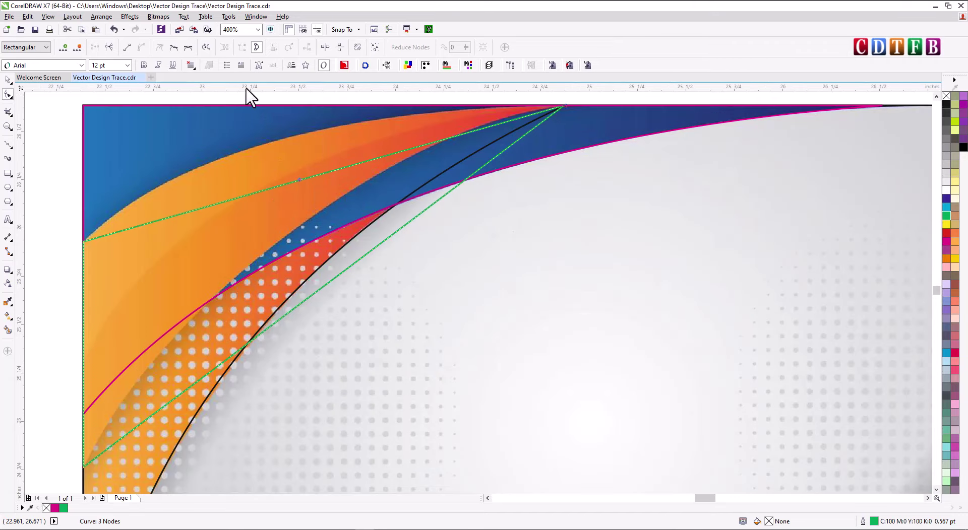
pyautogui.moveTo(301, 180); pyautogui.dragTo(216, 158)
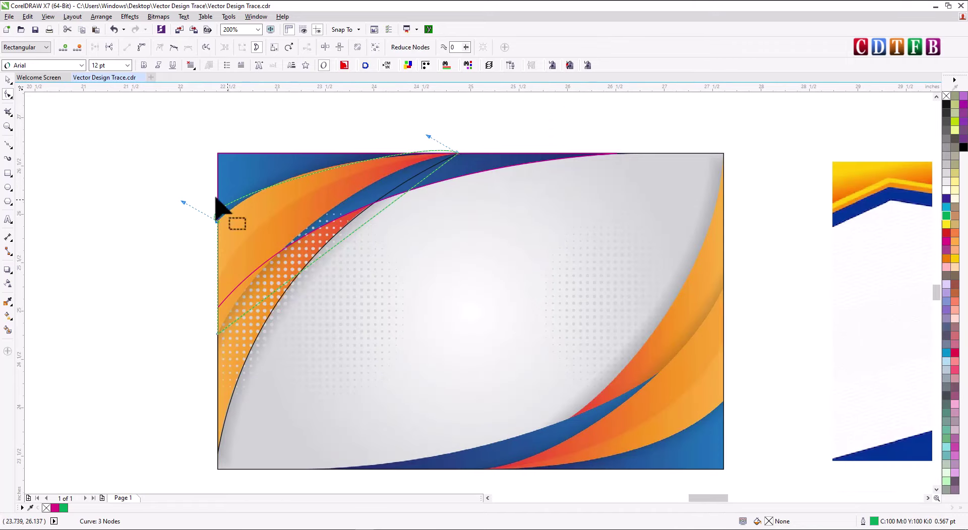
pyautogui.scroll(-1, 353, 211)
pyautogui.moveTo(184, 202); pyautogui.dragTo(261, 173)
pyautogui.moveTo(428, 136); pyautogui.dragTo(371, 151)
pyautogui.scroll(2, 363, 138)
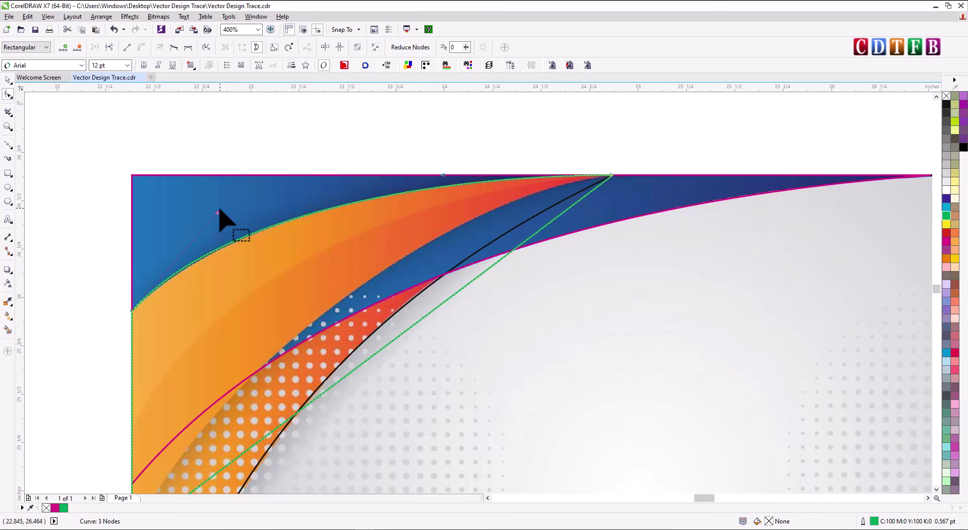
pyautogui.moveTo(217, 212); pyautogui.dragTo(247, 203)
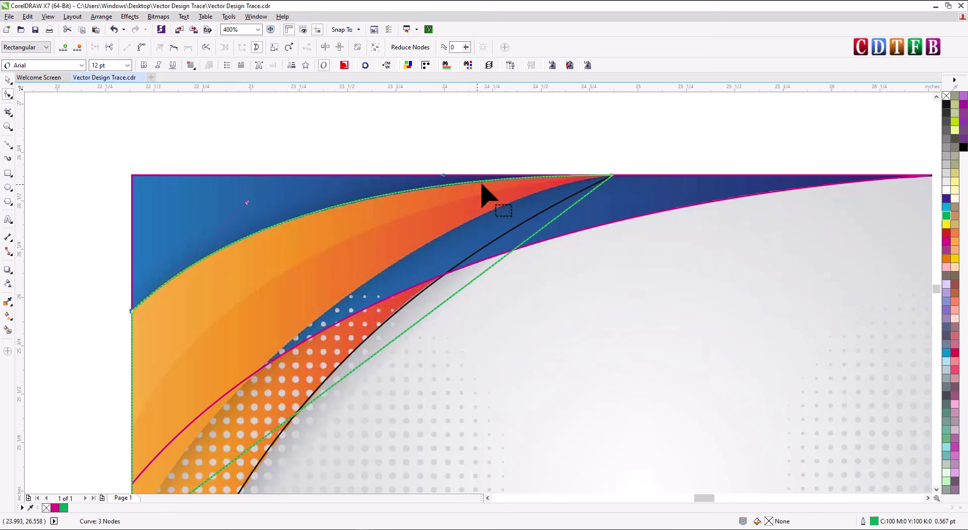
pyautogui.moveTo(442, 176); pyautogui.dragTo(413, 182)
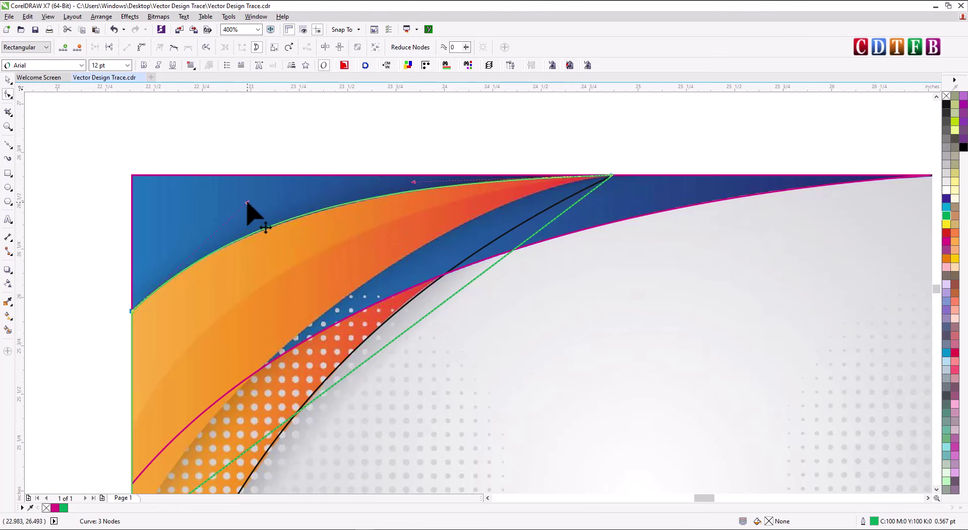
pyautogui.moveTo(247, 204); pyautogui.dragTo(246, 206)
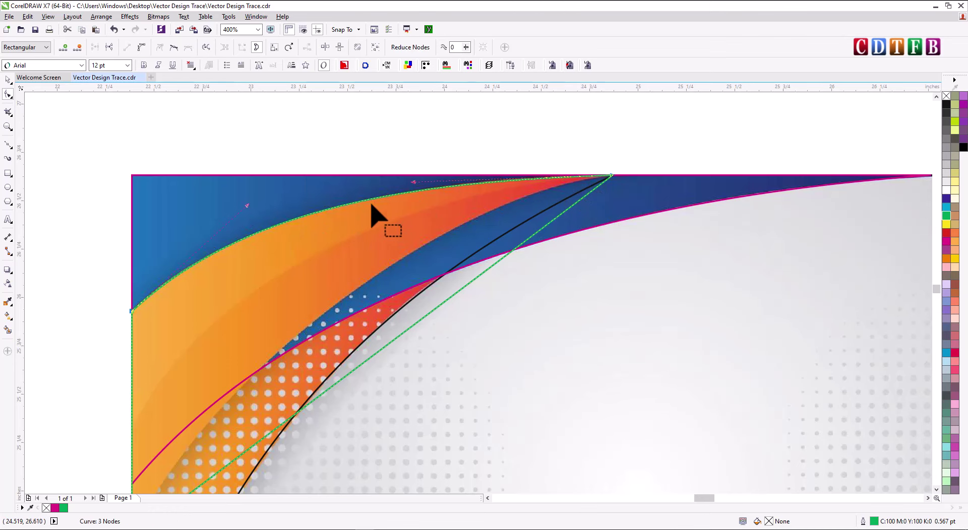
# Step: Convert the green triangle's lower side to a curve and bend it along the lower edge of the orange-red stripe
pyautogui.scroll(-2, 407, 282)
pyautogui.scroll(2, 407, 281)
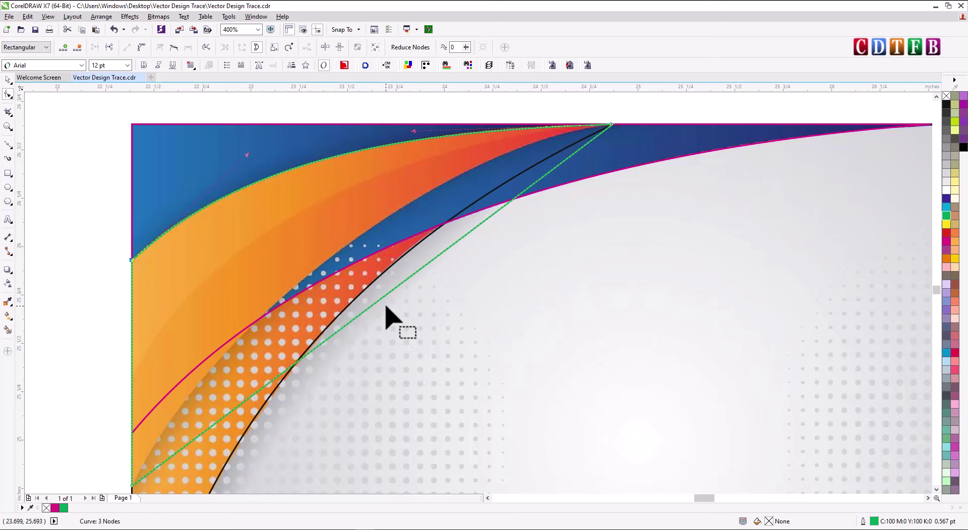
pyautogui.click(142, 49)
pyautogui.moveTo(368, 309); pyautogui.dragTo(338, 259)
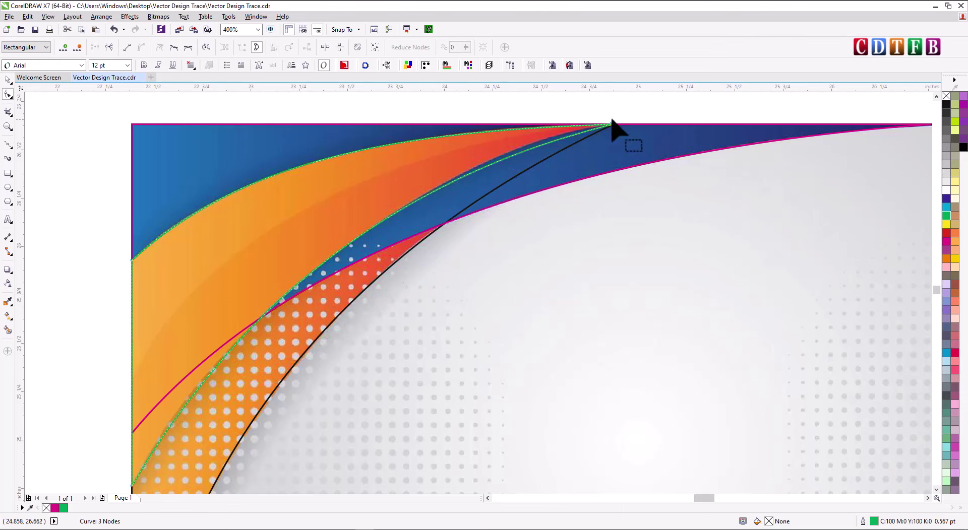
pyautogui.moveTo(407, 175); pyautogui.dragTo(465, 140)
pyautogui.moveTo(244, 295); pyautogui.dragTo(220, 303)
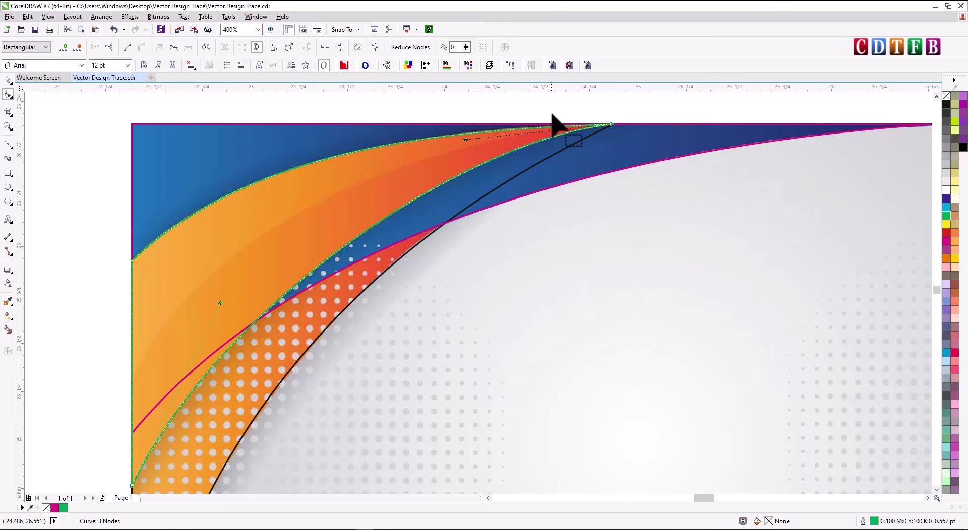
pyautogui.scroll(-1, 302, 257)
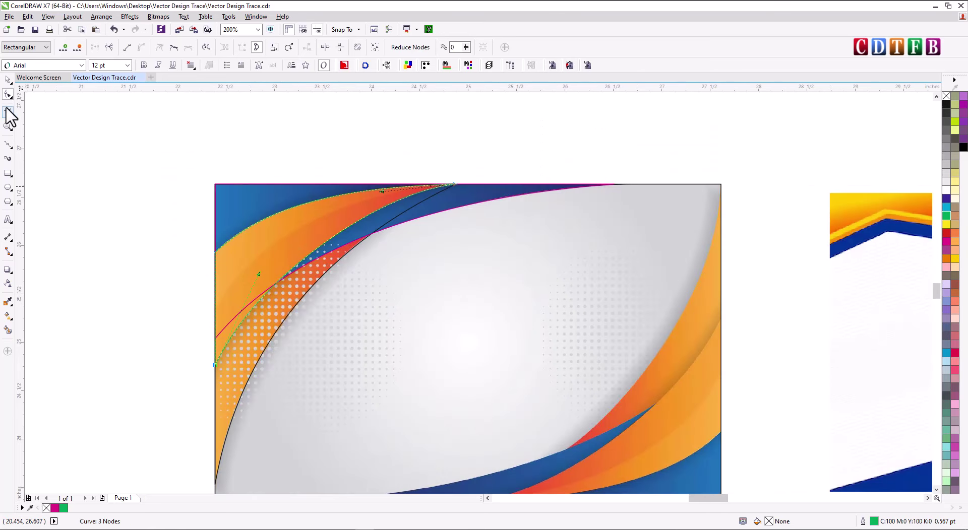
pyautogui.click(8, 79)
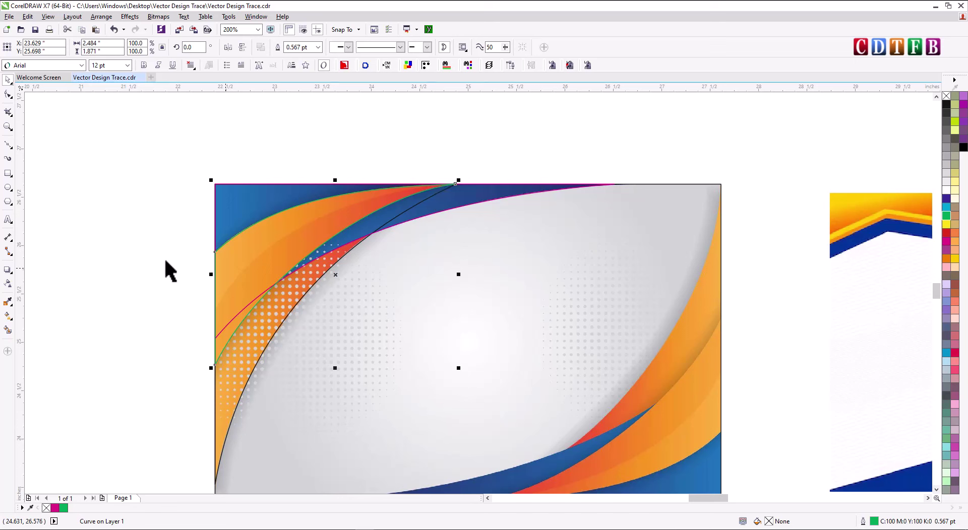
# Step: Draw a straight Bezier line from the tone boundary inside the orange stripe on the image's left edge to the red tip on the top edge
pyautogui.click(8, 146)
pyautogui.click(40, 166)
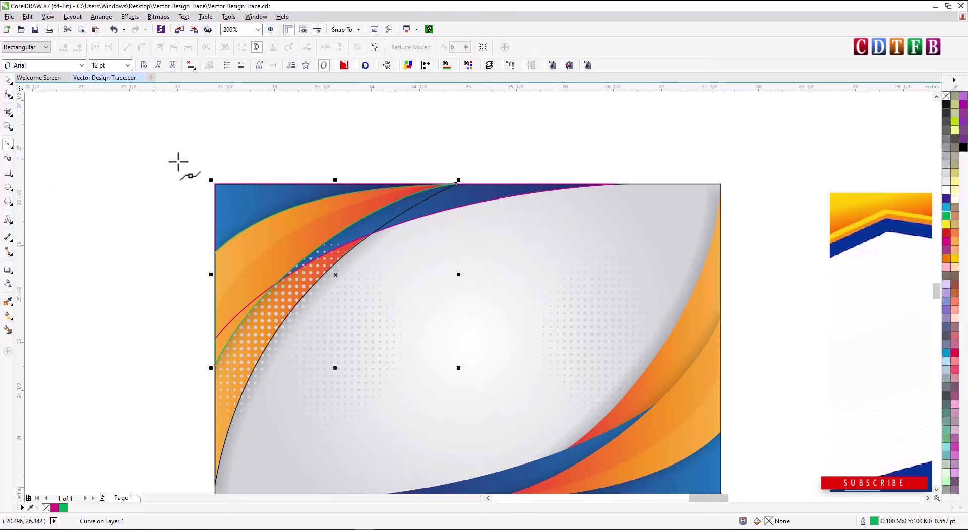
pyautogui.scroll(2, 228, 316)
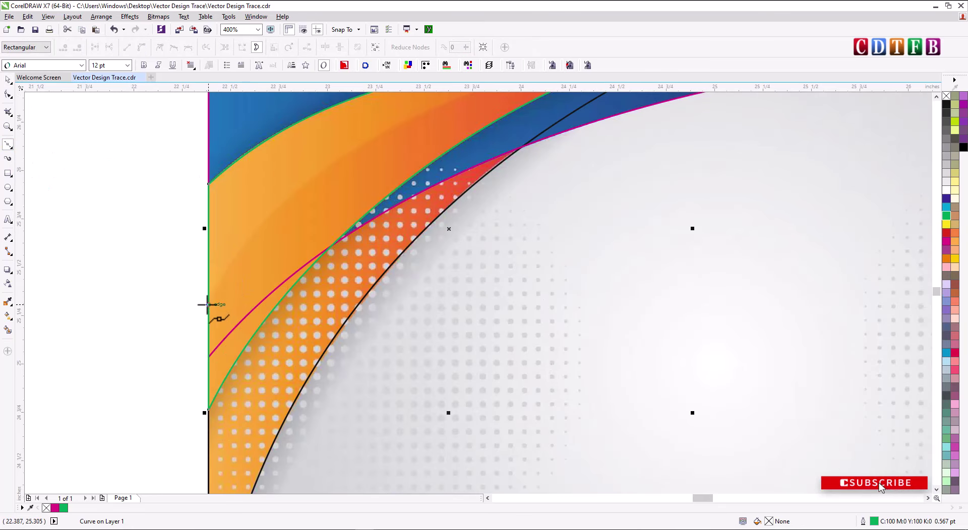
pyautogui.scroll(-2, 209, 300)
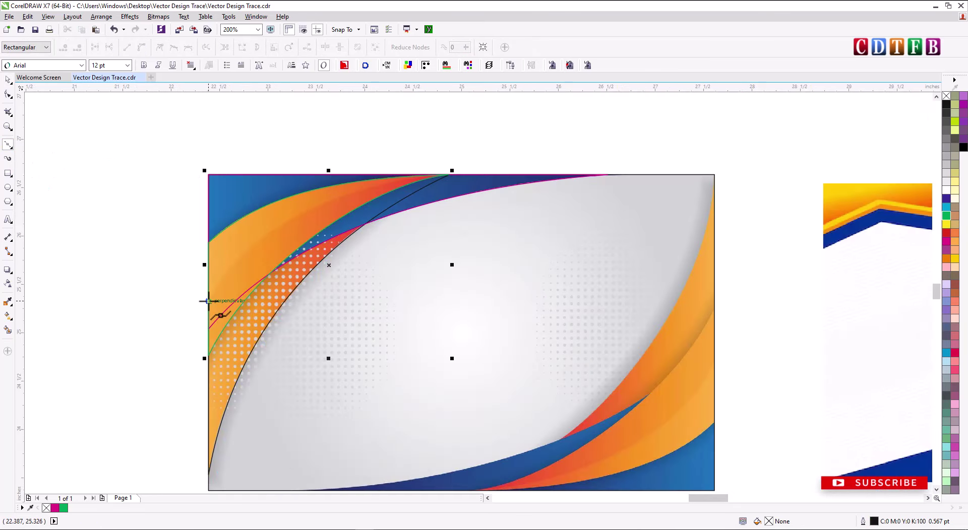
pyautogui.scroll(2, 439, 177)
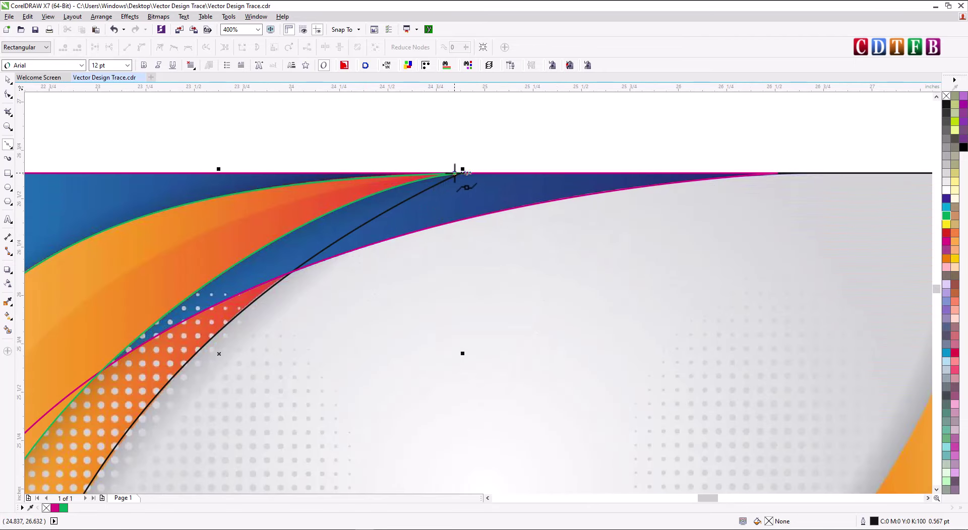
pyautogui.click(460, 173)
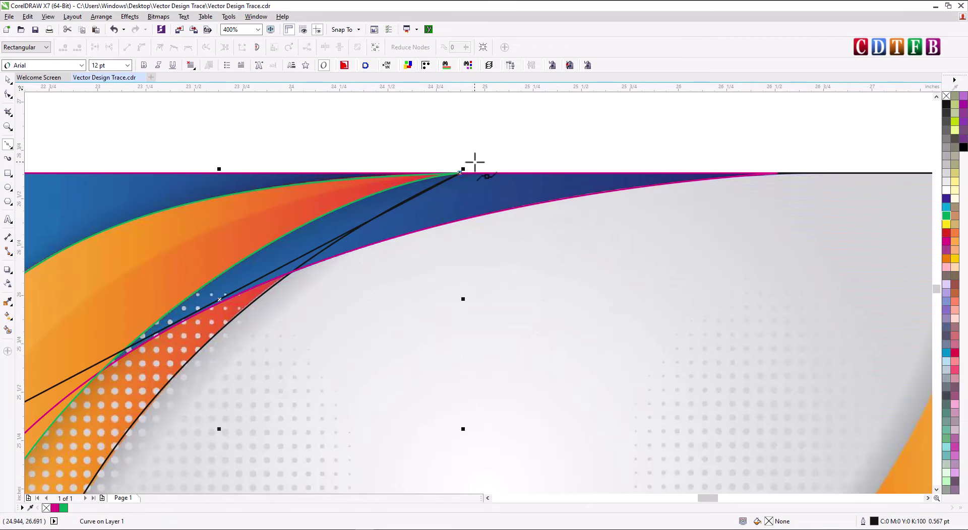
pyautogui.scroll(-2, 475, 163)
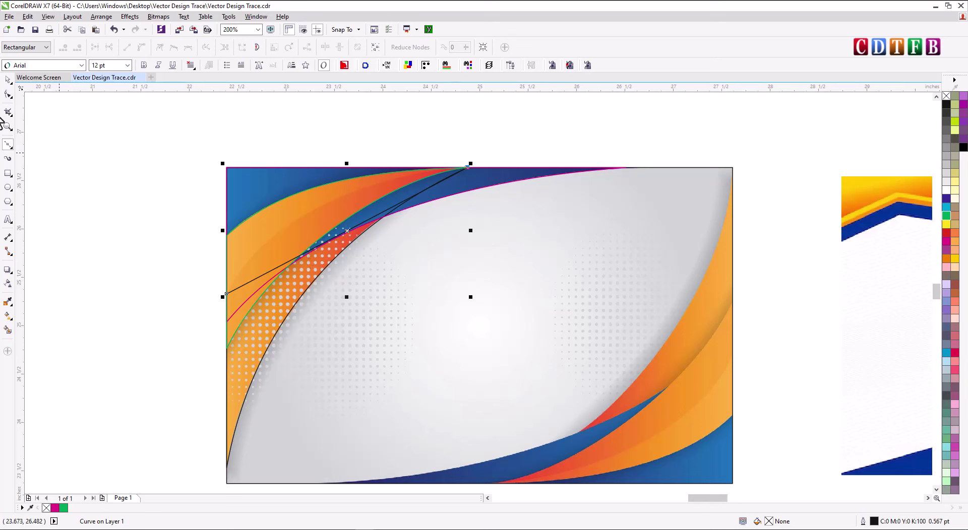
# Step: Bend the straight dividing line into a curve that follows the tone boundary inside the upper orange stripe
pyautogui.click(8, 95)
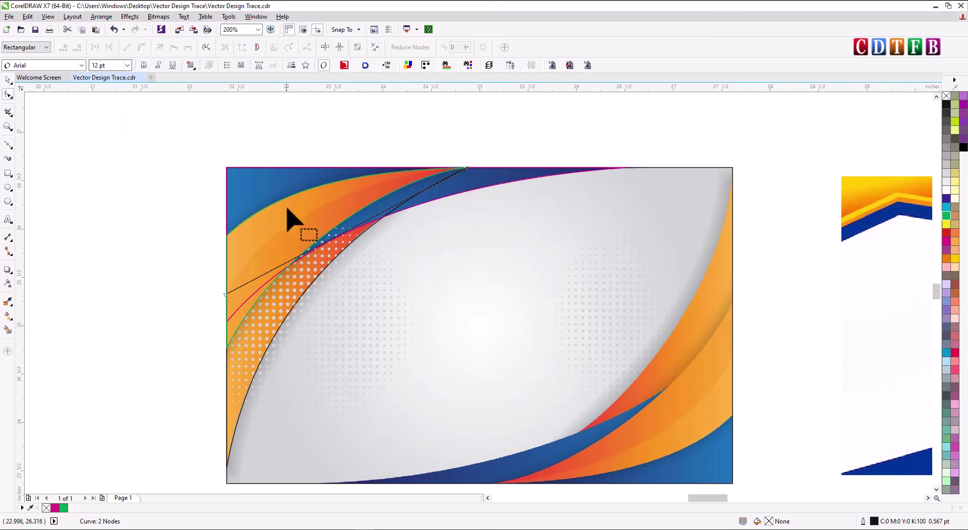
pyautogui.click(345, 233)
pyautogui.moveTo(340, 234); pyautogui.dragTo(315, 208)
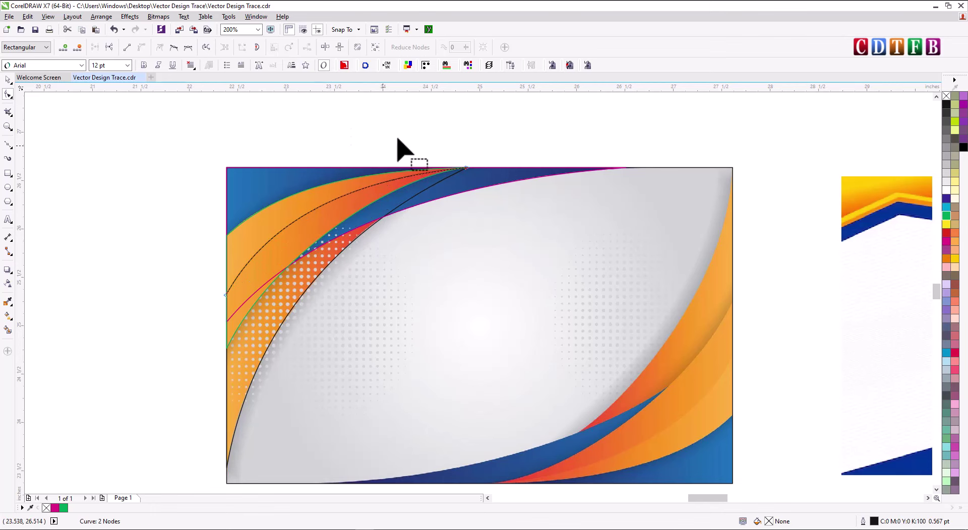
# Step: Use Smart Fill to create a grey-blue shape from the area between the orange stripe's upper edge and the dividing curve
pyautogui.scroll(1, 277, 206)
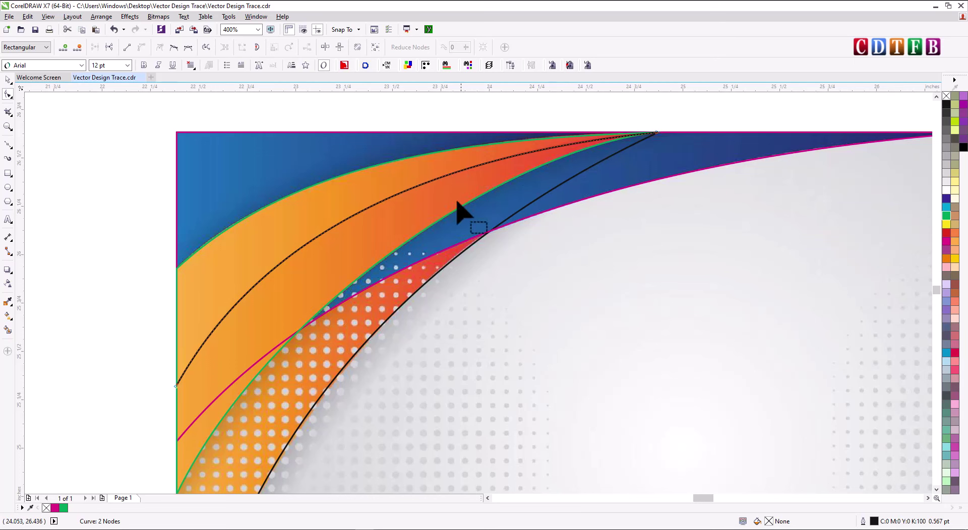
pyautogui.click(8, 330)
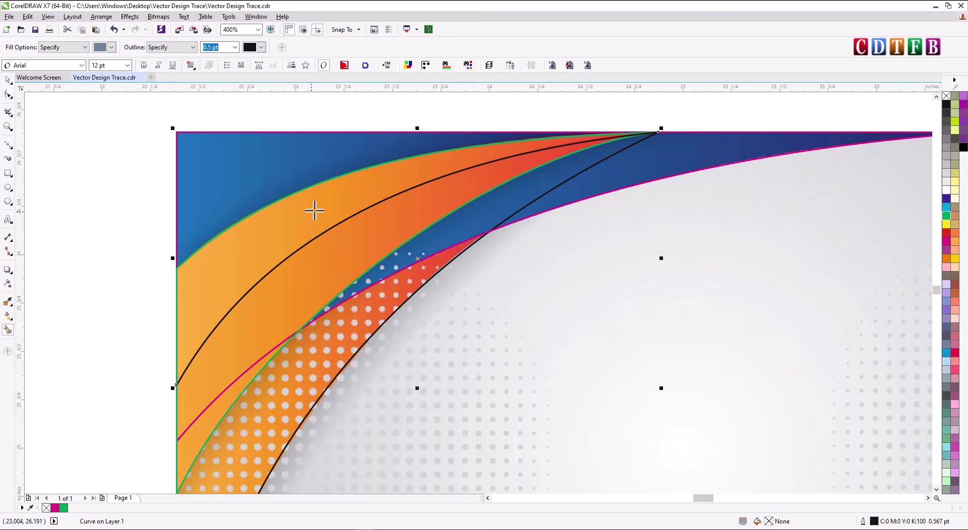
pyautogui.click(290, 228)
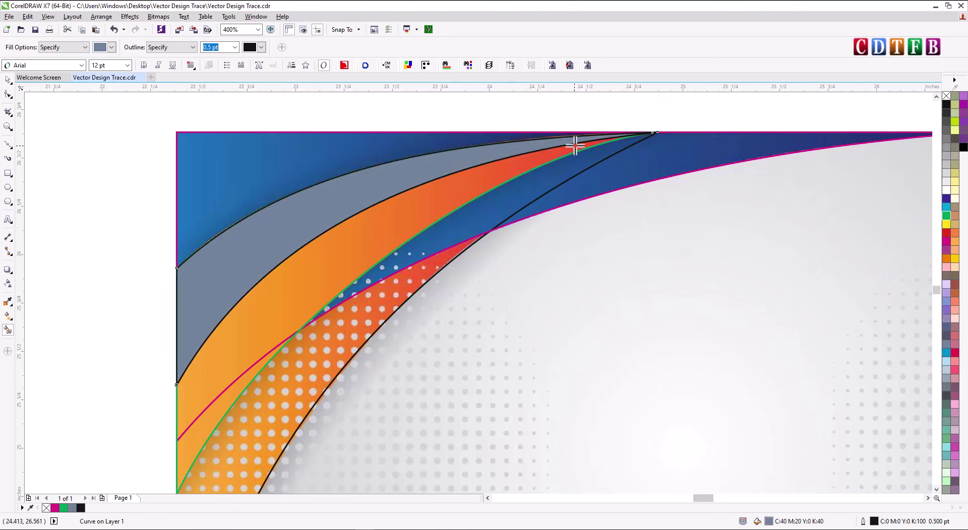
# Step: Pull the black dividing curve away from the orange stripe and delete it, keeping the grey-blue filled shape
pyautogui.click(8, 79)
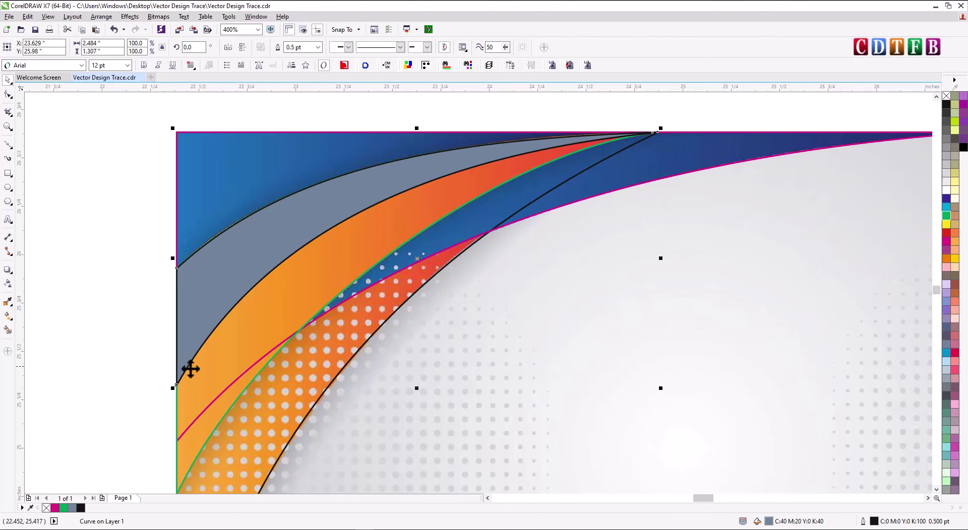
pyautogui.moveTo(180, 373); pyautogui.dragTo(204, 387)
pyautogui.hotkey('ctrl', 'z')
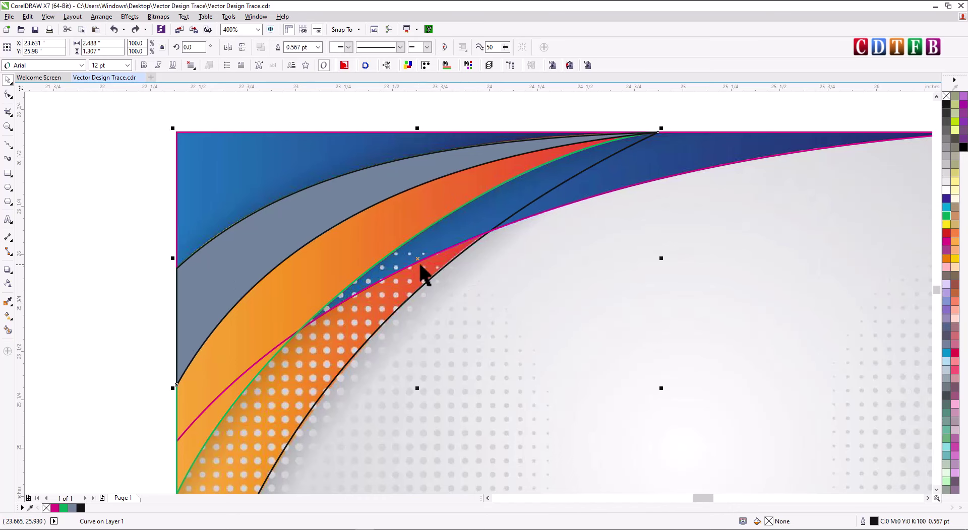
pyautogui.moveTo(417, 260); pyautogui.dragTo(454, 348)
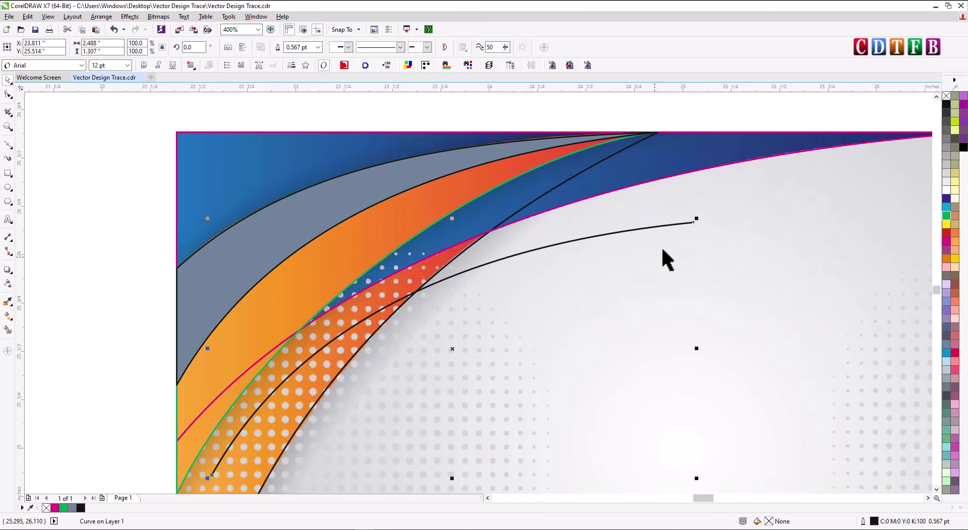
pyautogui.press('Delete')
pyautogui.scroll(-1, 524, 216)
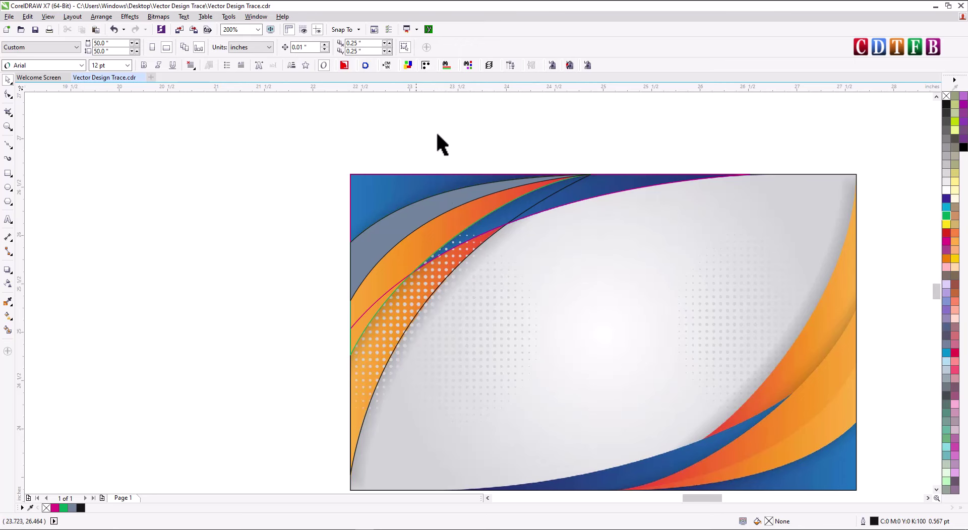
pyautogui.scroll(-1, 303, 124)
pyautogui.moveTo(272, 120); pyautogui.dragTo(482, 313)
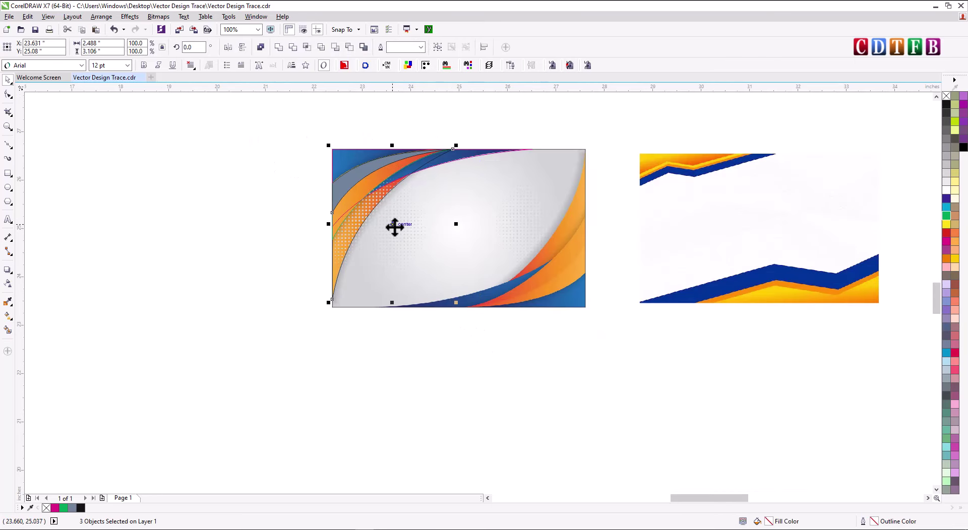
pyautogui.moveTo(395, 227); pyautogui.dragTo(171, 235)
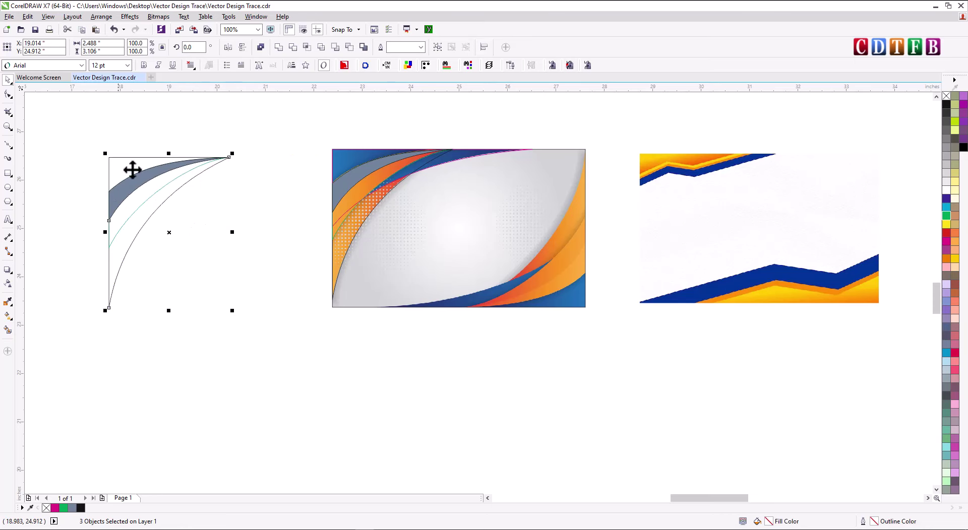
pyautogui.click(198, 124)
pyautogui.press('z')
pyautogui.moveTo(82, 134); pyautogui.dragTo(341, 341)
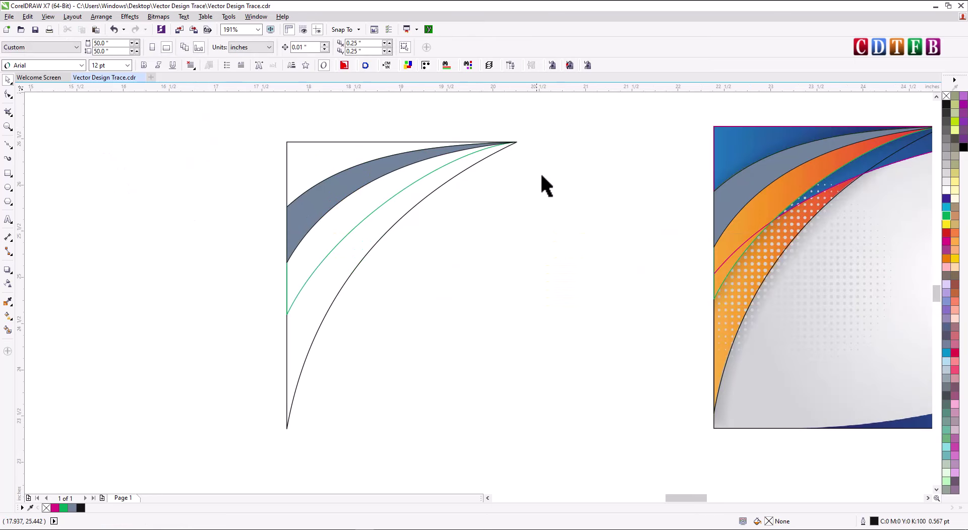
pyautogui.scroll(-2, 471, 135)
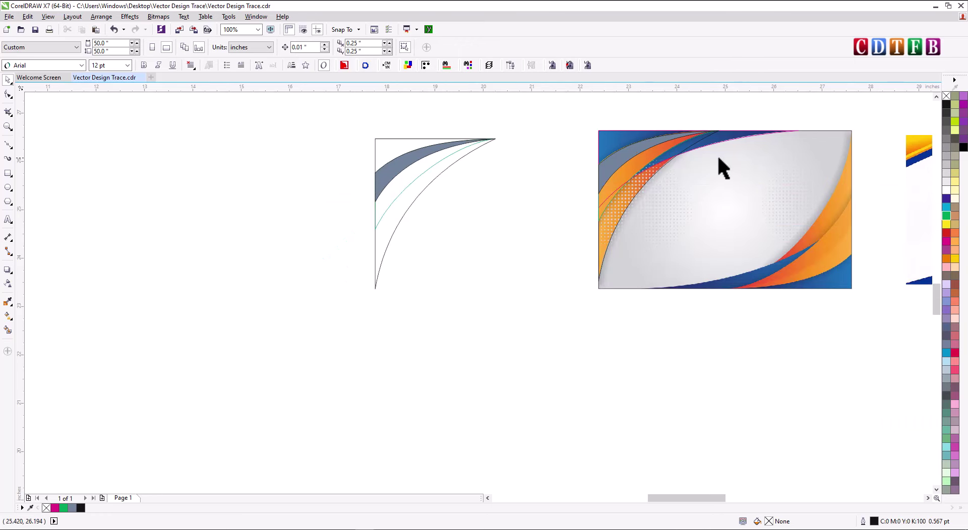
pyautogui.hotkey('ctrl', 'z')
# Step: Place a copy of the four traced shapes, including the magenta one, in the empty area left of the bitmap
pyautogui.moveTo(548, 103); pyautogui.dragTo(782, 305)
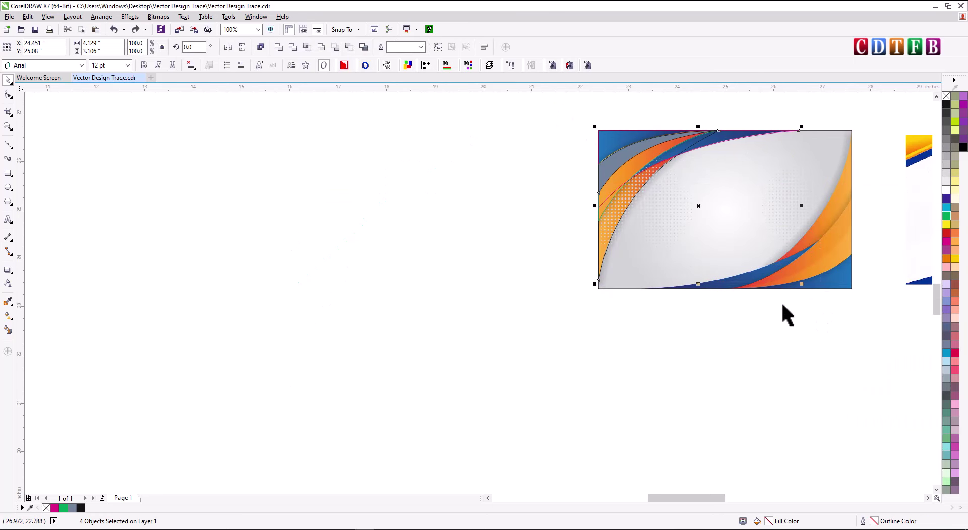
pyautogui.moveTo(700, 206); pyautogui.dragTo(373, 212)
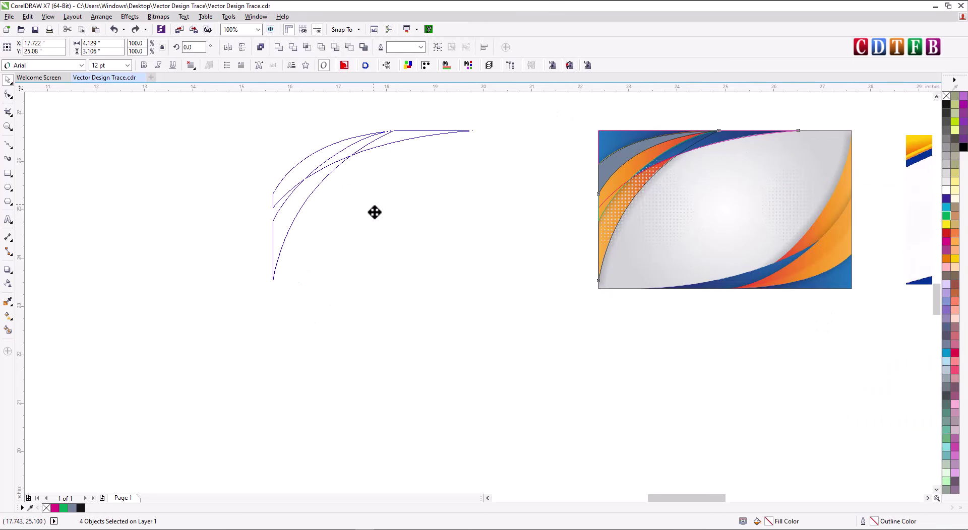
pyautogui.click(260, 109)
pyautogui.press('z')
pyautogui.moveTo(260, 109); pyautogui.dragTo(555, 337)
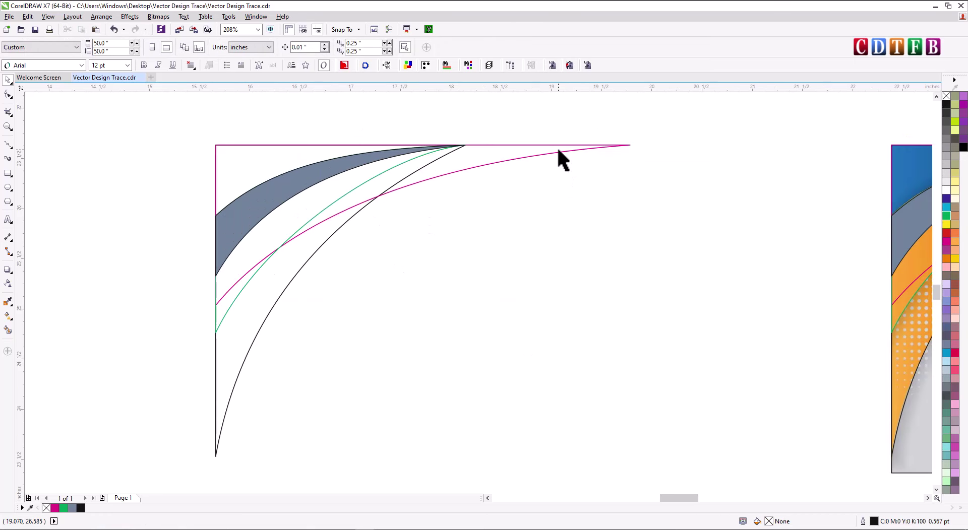
pyautogui.click(291, 277)
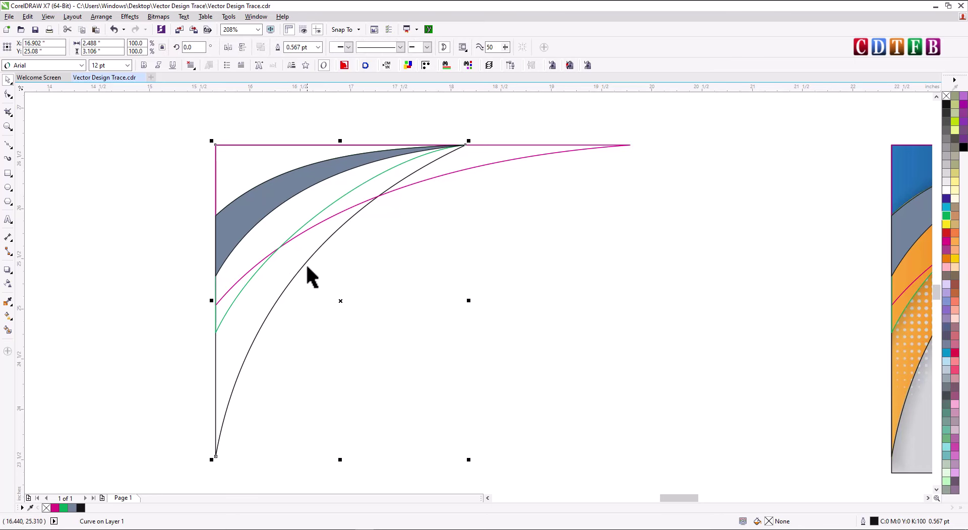
pyautogui.scroll(-2, 483, 211)
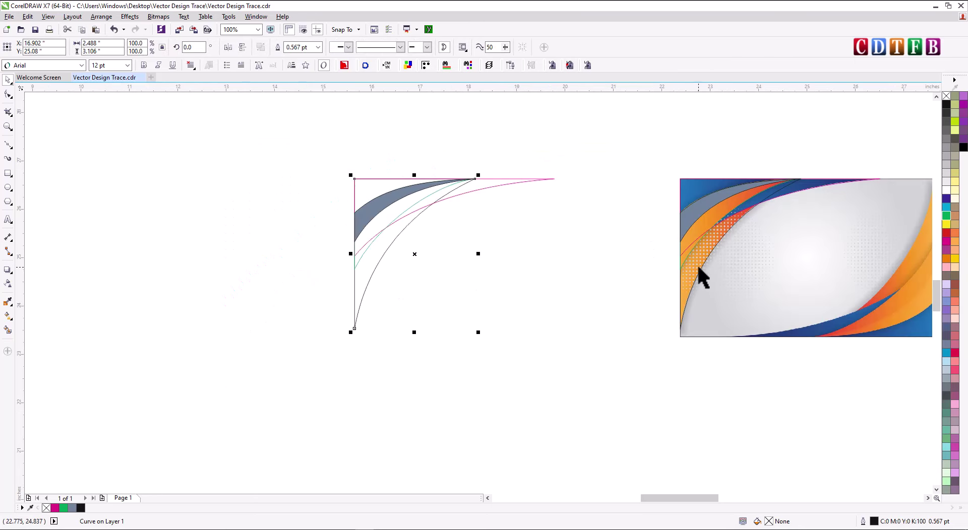
pyautogui.click(505, 179)
pyautogui.moveTo(523, 182); pyautogui.dragTo(516, 138)
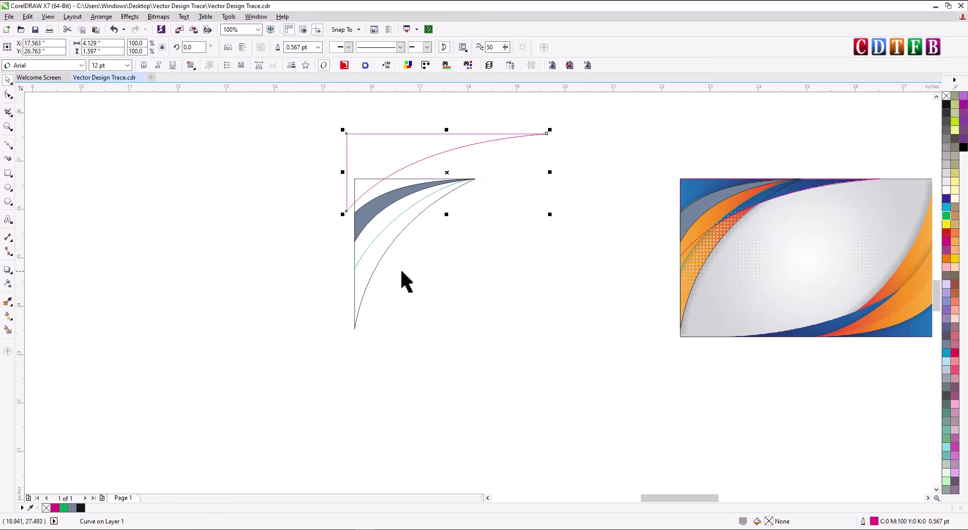
pyautogui.moveTo(376, 255); pyautogui.dragTo(378, 312)
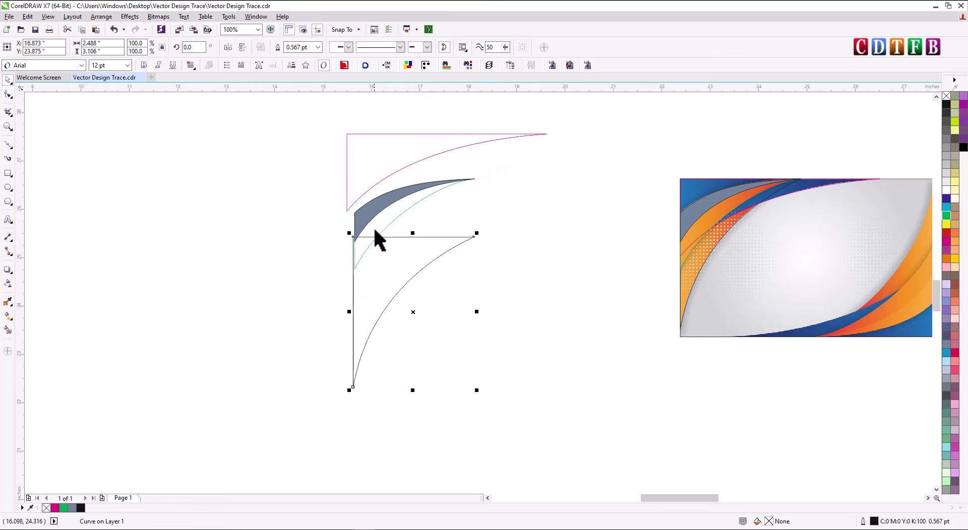
pyautogui.moveTo(396, 231); pyautogui.dragTo(285, 260)
pyautogui.click(378, 216)
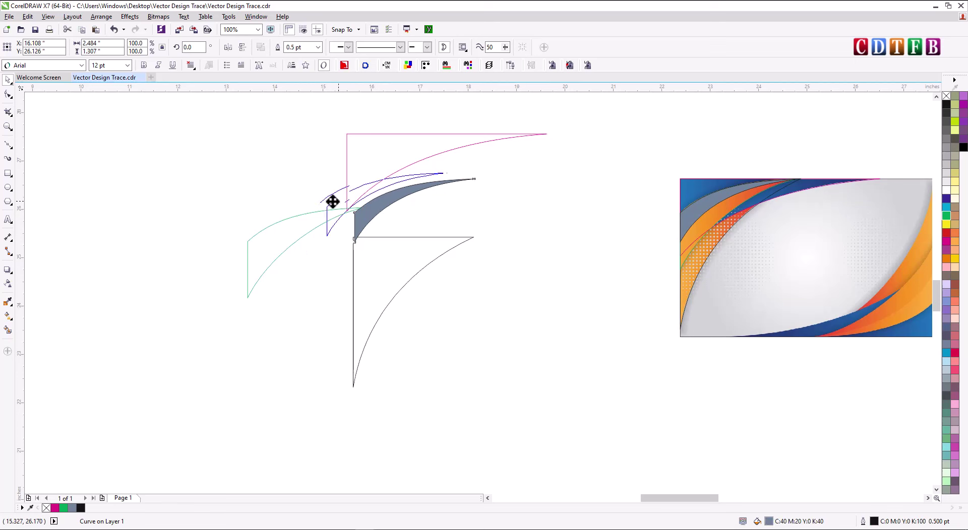
pyautogui.moveTo(280, 195); pyautogui.dragTo(279, 194)
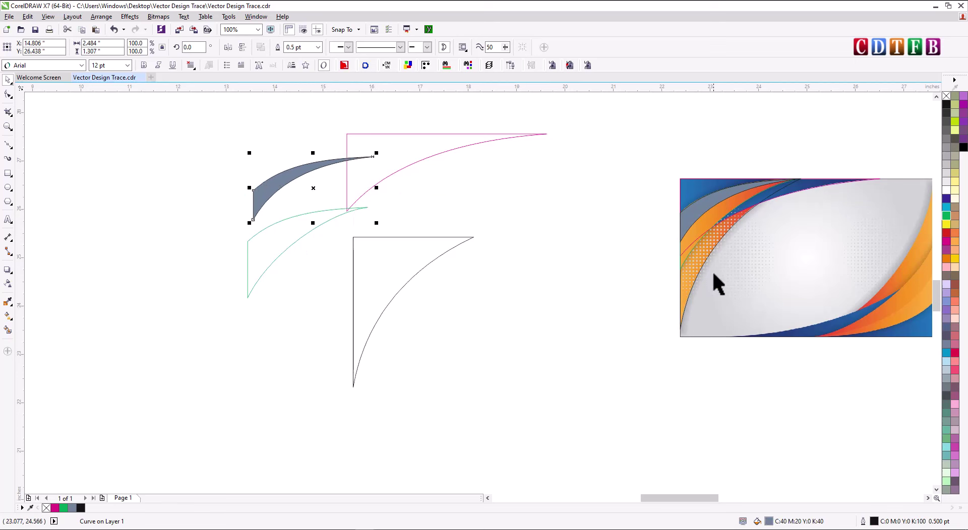
pyautogui.hotkey('ctrl', 'z')
pyautogui.hotkey('ctrl', 'z')
pyautogui.hotkey('ctrl', 'z')
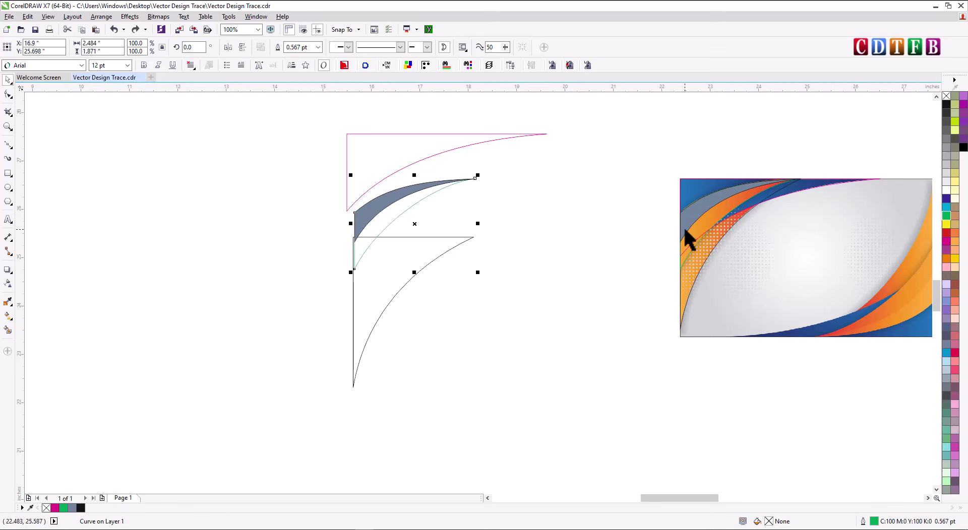
pyautogui.hotkey('ctrl', 'z')
# Step: Move the four copied shapes horizontally closer to the original image so both stand side by side
pyautogui.moveTo(326, 150); pyautogui.dragTo(607, 348)
pyautogui.moveTo(439, 195); pyautogui.dragTo(548, 195)
pyautogui.press('z')
pyautogui.moveTo(427, 143); pyautogui.dragTo(899, 378)
pyautogui.press('space')
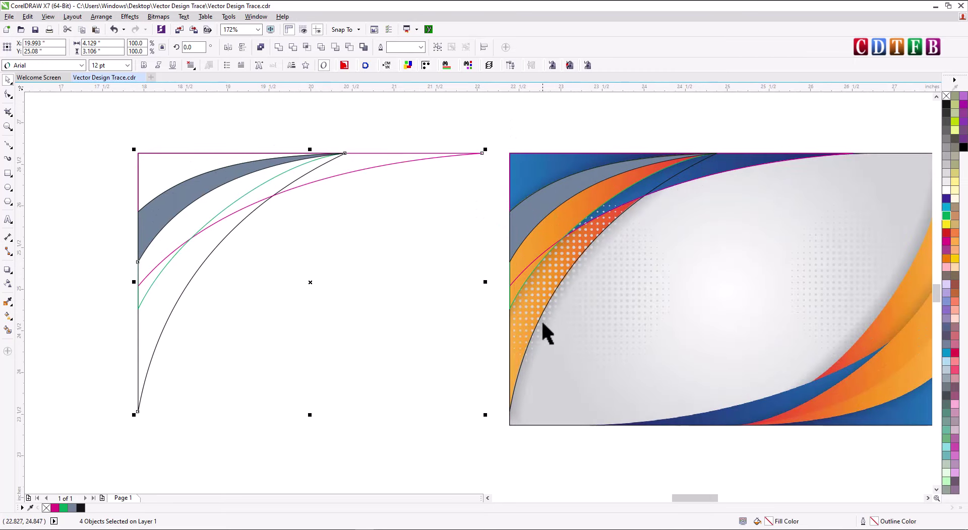
pyautogui.click(309, 265)
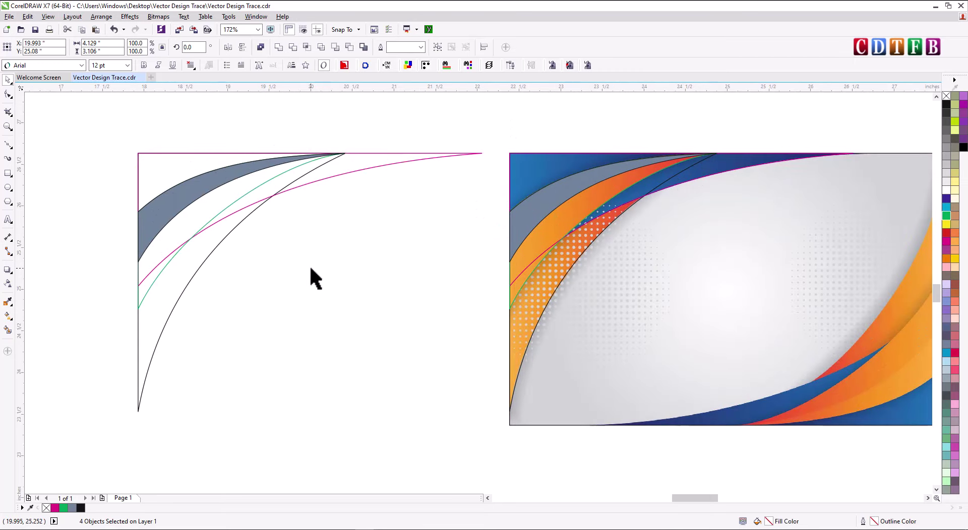
# Step: Fill the large black-outlined copy with a linear gradient from orange at its upper tip to yellow at its left edge
pyautogui.click(165, 320)
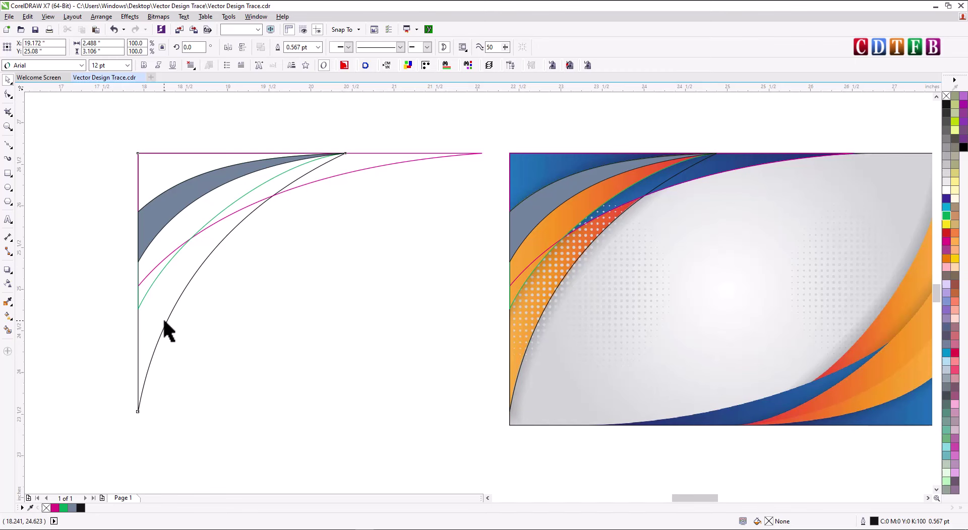
pyautogui.click(946, 259)
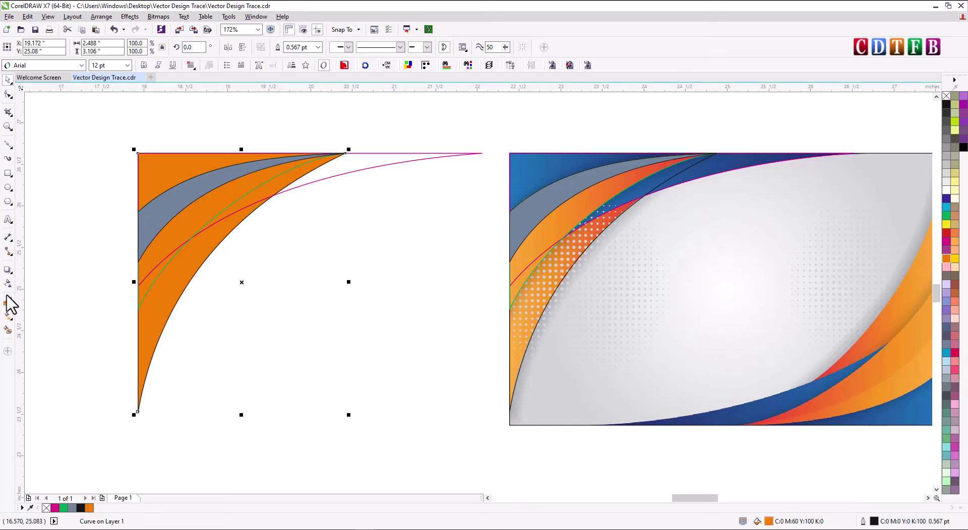
pyautogui.click(7, 316)
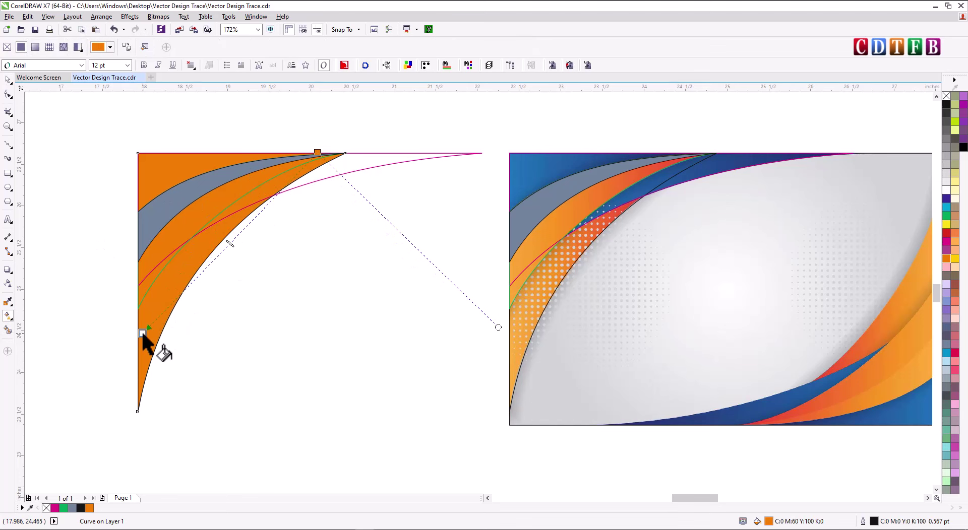
pyautogui.moveTo(317, 153); pyautogui.dragTo(143, 334)
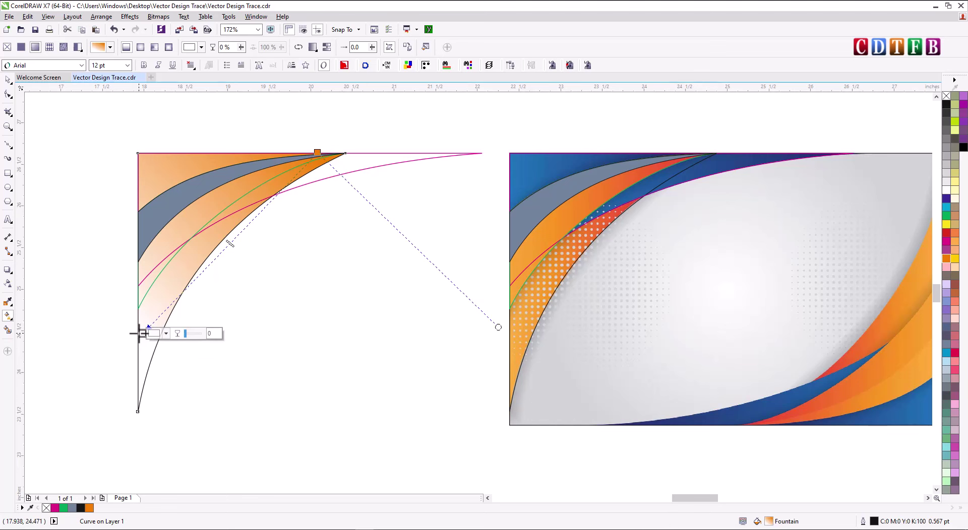
pyautogui.click(956, 259)
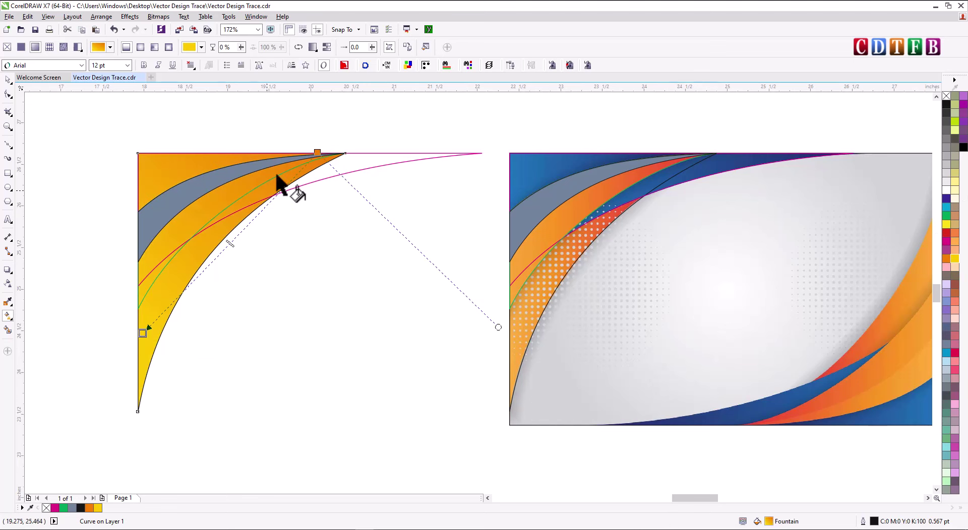
# Step: Set the gradient's orange end to 80 magenta and 100 yellow, and reposition both gradient ends along the shape's curved edge
pyautogui.moveTo(317, 152); pyautogui.dragTo(314, 177)
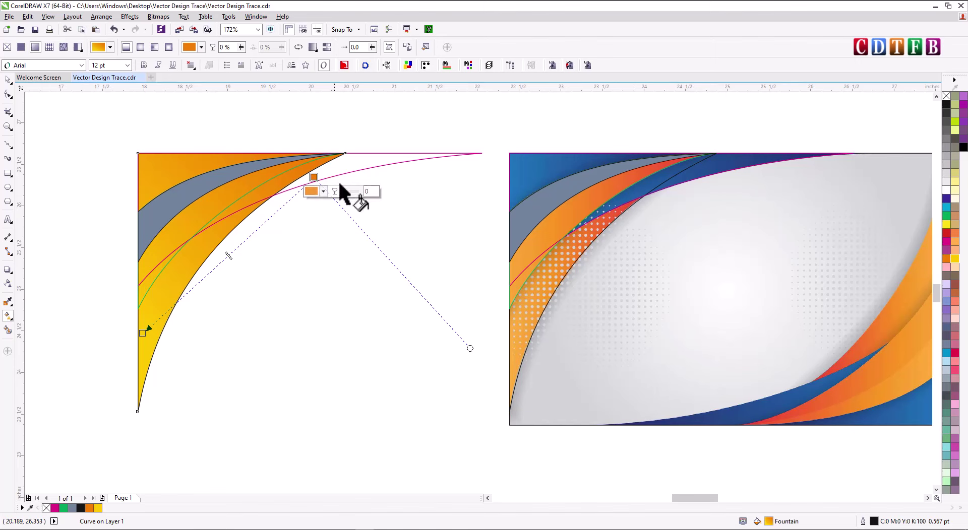
pyautogui.click(324, 192)
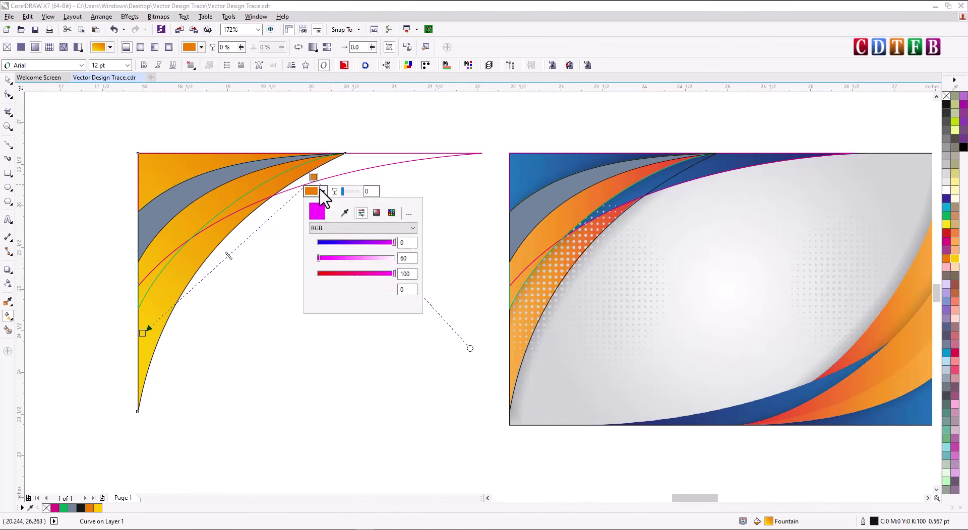
pyautogui.doubleClick(409, 259)
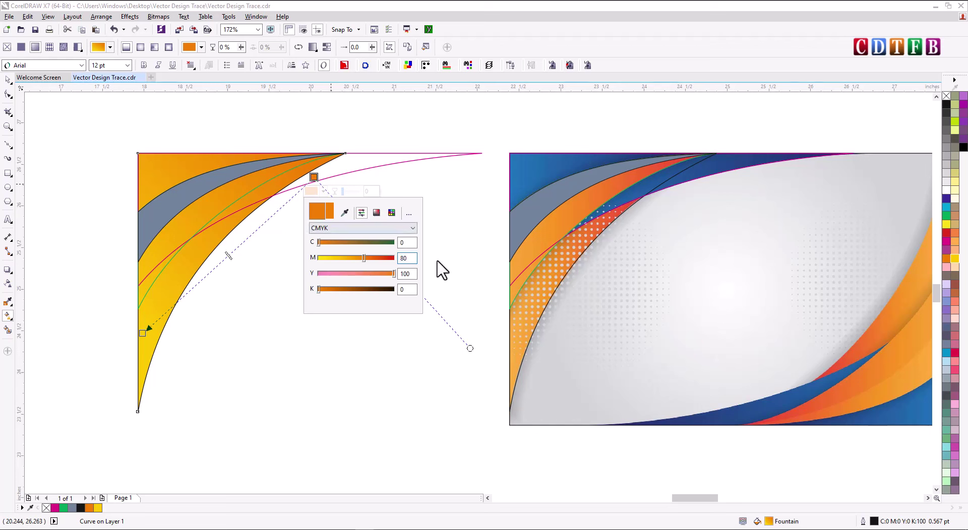
pyautogui.click(411, 274)
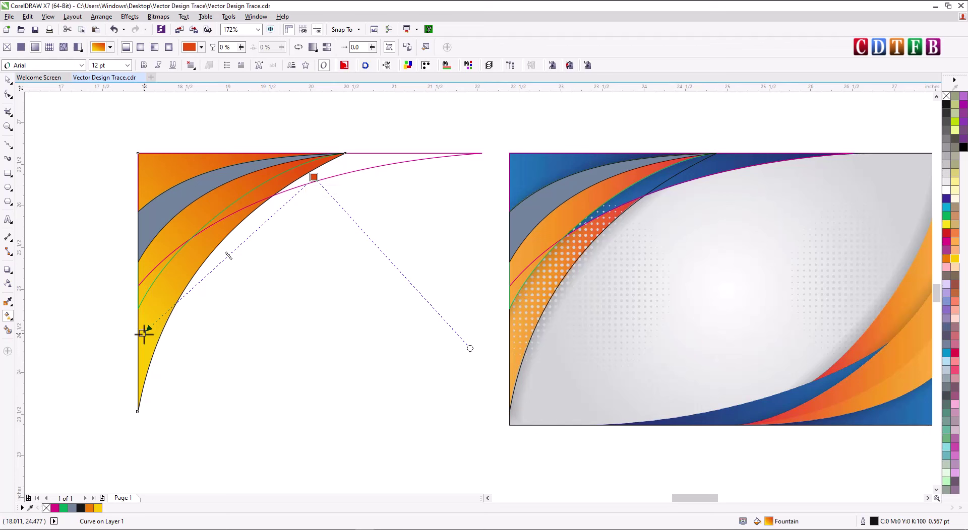
pyautogui.moveTo(144, 334); pyautogui.dragTo(162, 318)
pyautogui.moveTo(314, 178); pyautogui.dragTo(331, 178)
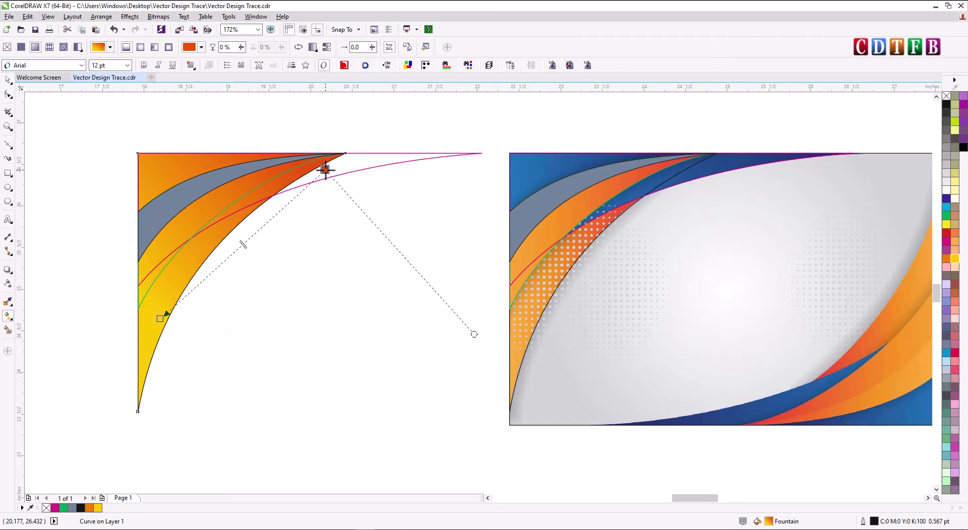
# Step: Fill the magenta-outlined copy with solid dark blue (100 cyan, 100 magenta) and remove its outline
pyautogui.press('space')
pyautogui.click(309, 259)
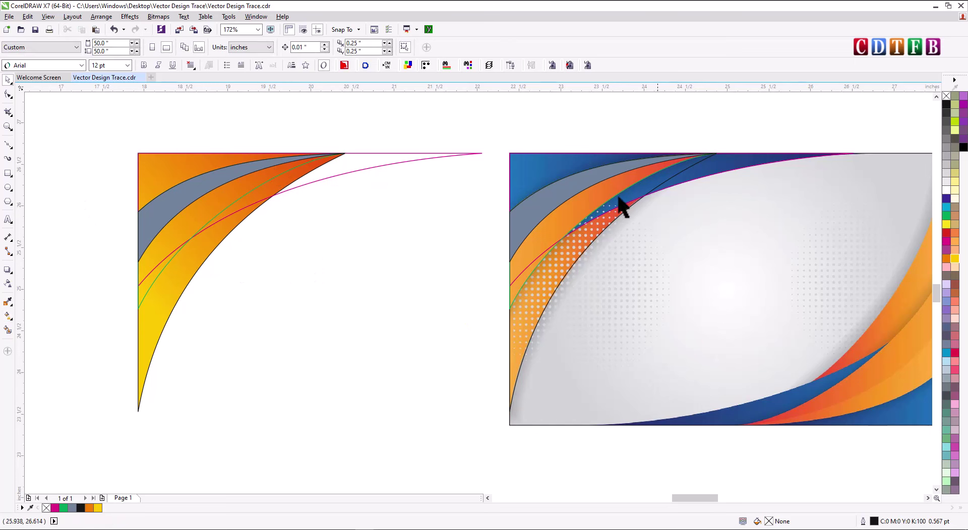
pyautogui.click(392, 163)
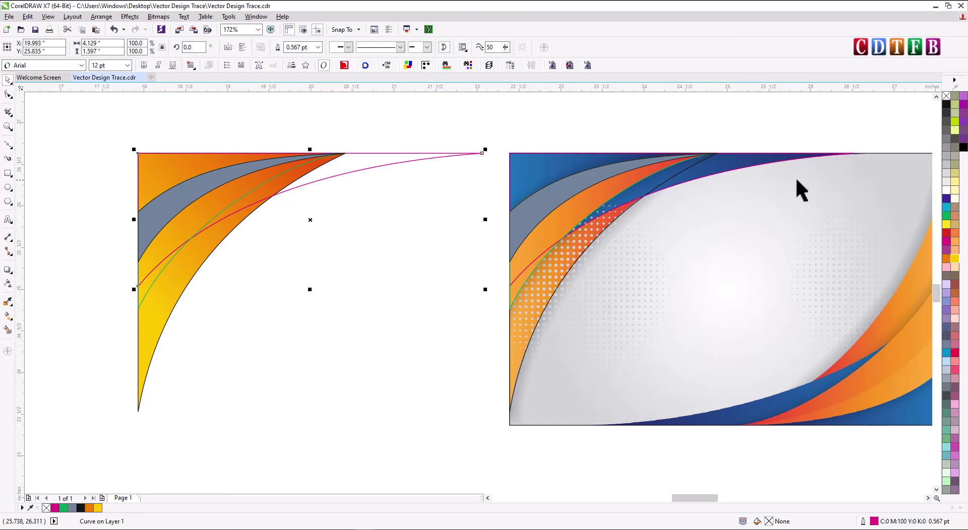
pyautogui.scroll(-4, 448, 291)
pyautogui.scroll(3, 540, 265)
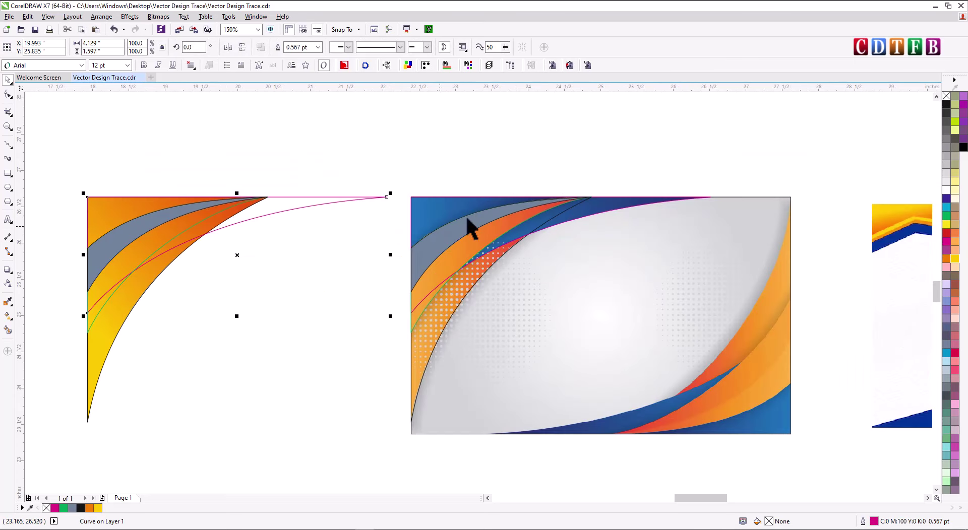
pyautogui.click(325, 202)
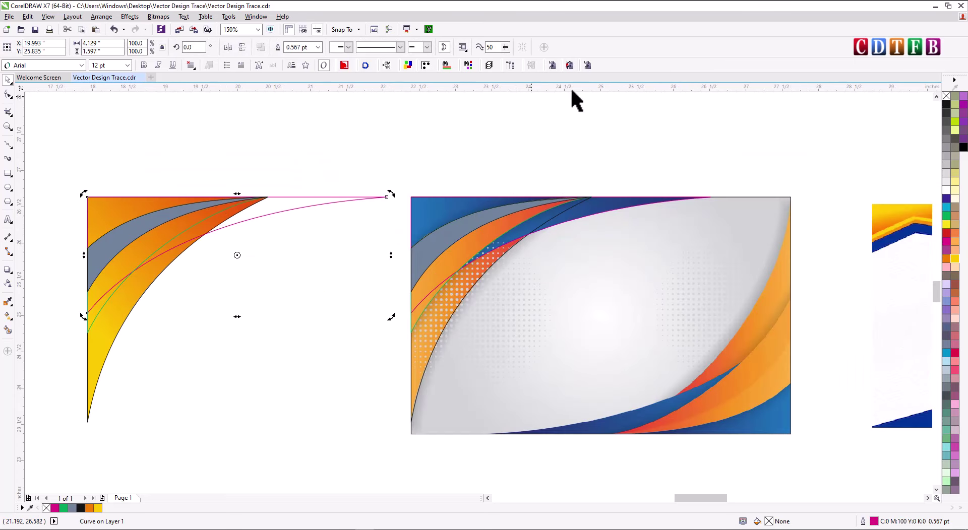
pyautogui.click(947, 198)
pyautogui.rightClick(947, 97)
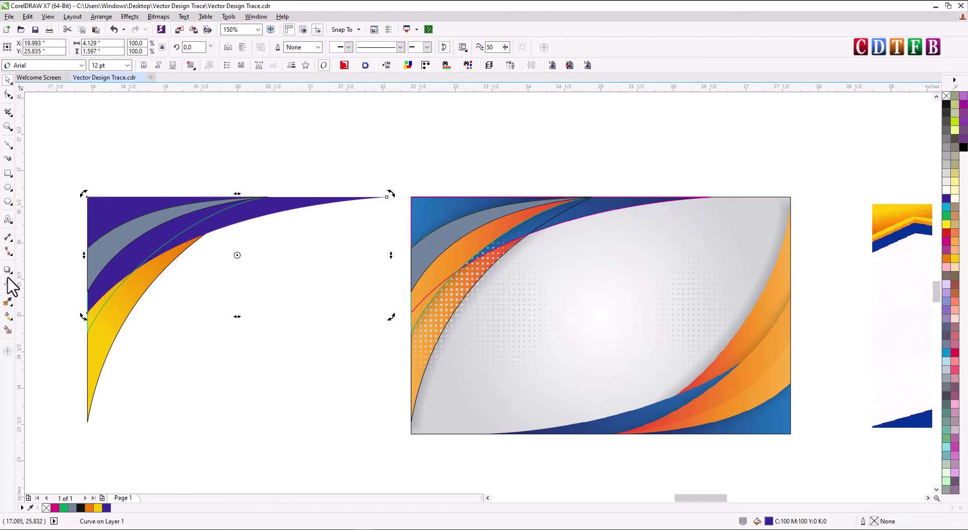
# Step: Apply a linear gradient to the blue copy from dark blue at its pointed tip to cyan, with the cyan end beyond its straight vertical edge
pyautogui.click(8, 316)
pyautogui.moveTo(375, 201); pyautogui.dragTo(89, 205)
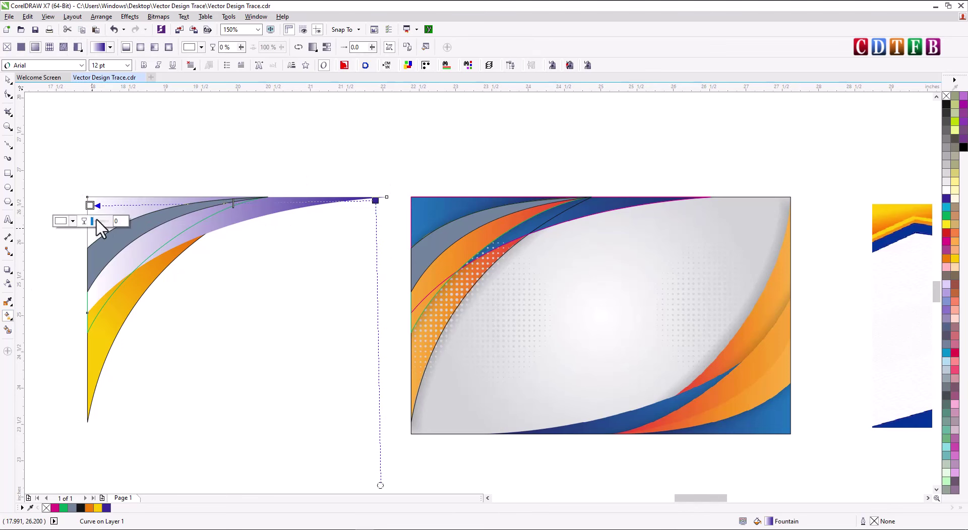
pyautogui.click(946, 208)
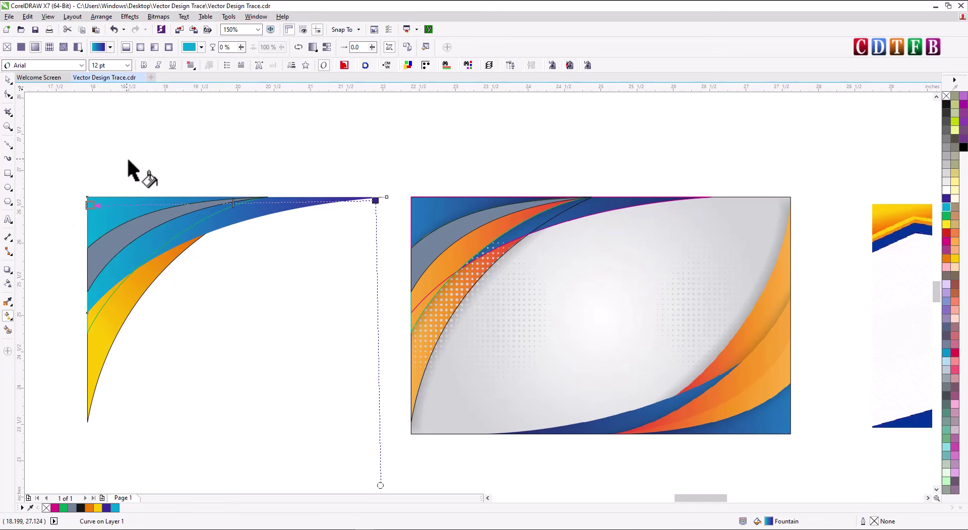
pyautogui.moveTo(90, 205); pyautogui.dragTo(33, 204)
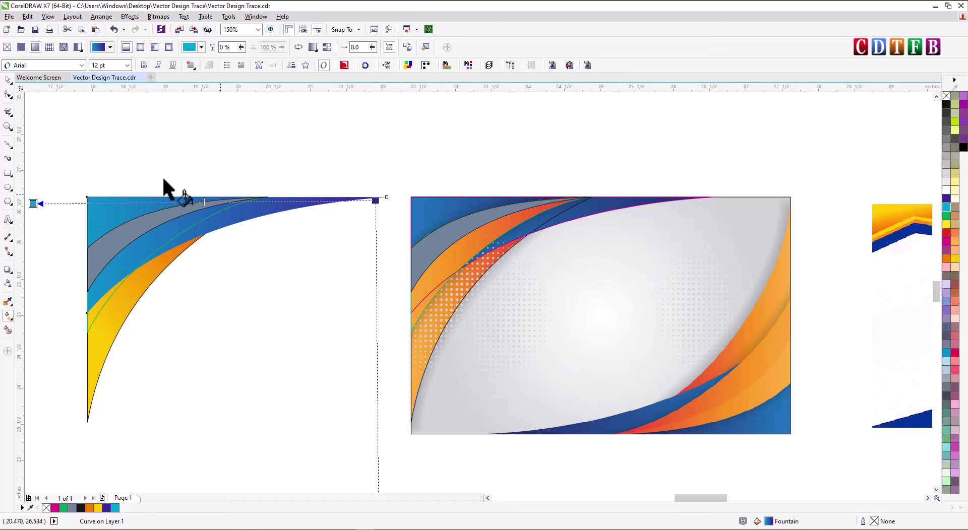
pyautogui.click(8, 79)
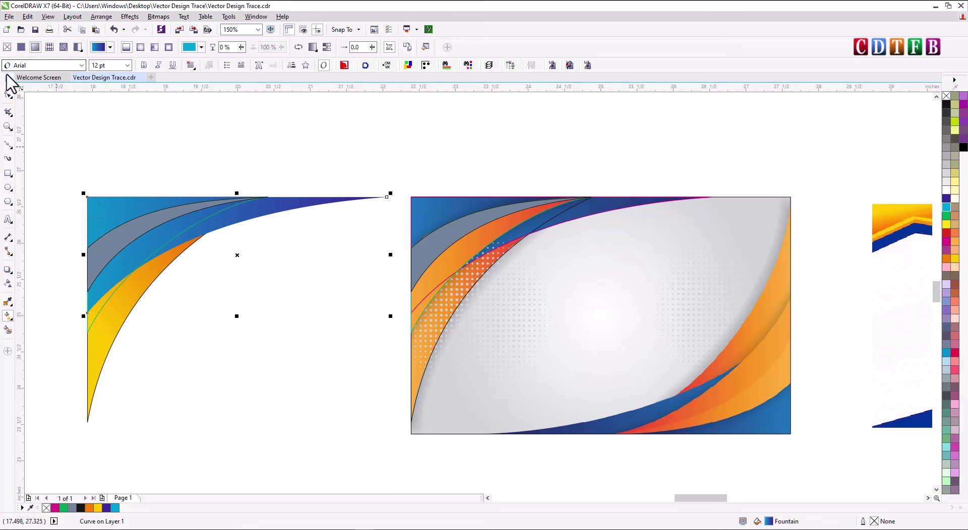
# Step: Remove the fill from the gray-blue traced shape over the bitmap and give it a white outline
pyautogui.click(493, 216)
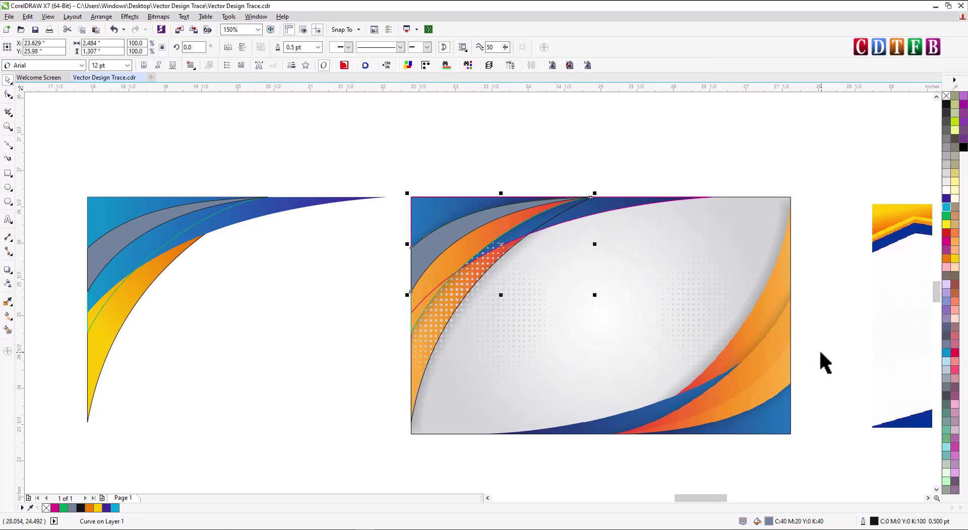
pyautogui.click(447, 233)
pyautogui.click(447, 233)
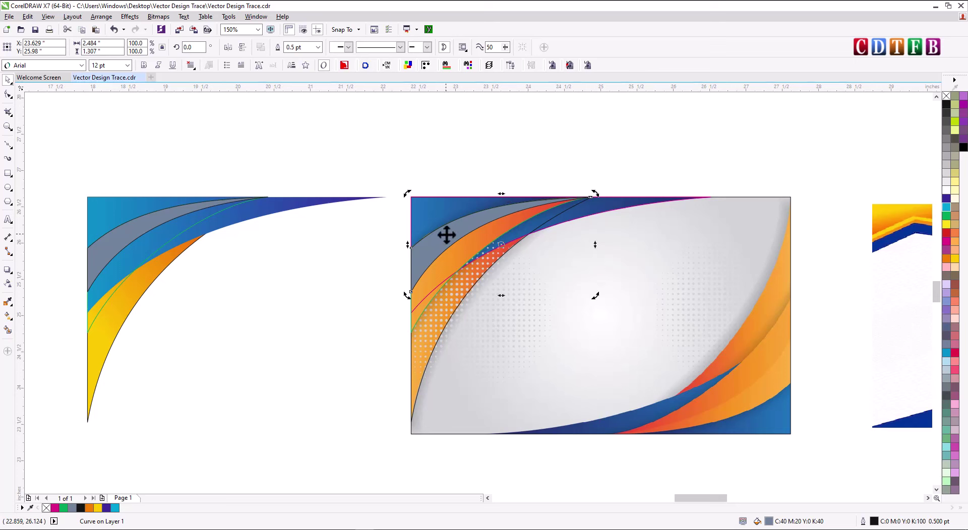
pyautogui.click(946, 192)
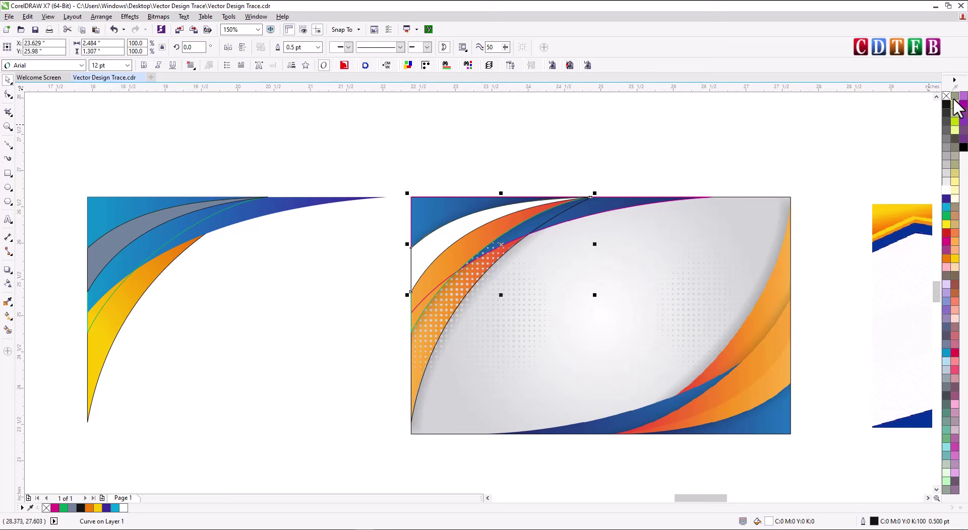
pyautogui.click(946, 96)
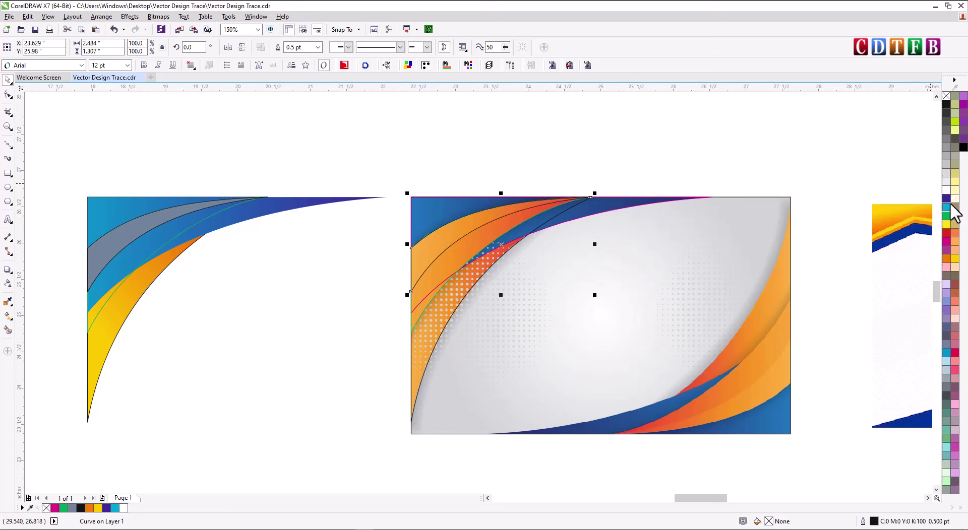
pyautogui.rightClick(950, 193)
pyautogui.click(493, 172)
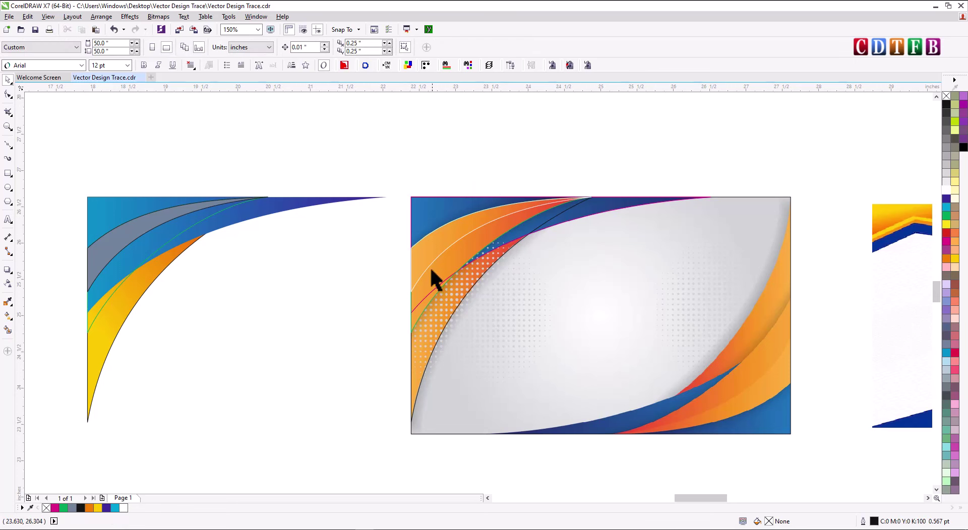
# Step: Copy only the fill property from the large orange-yellow shape to the green-outlined copy
pyautogui.click(151, 246)
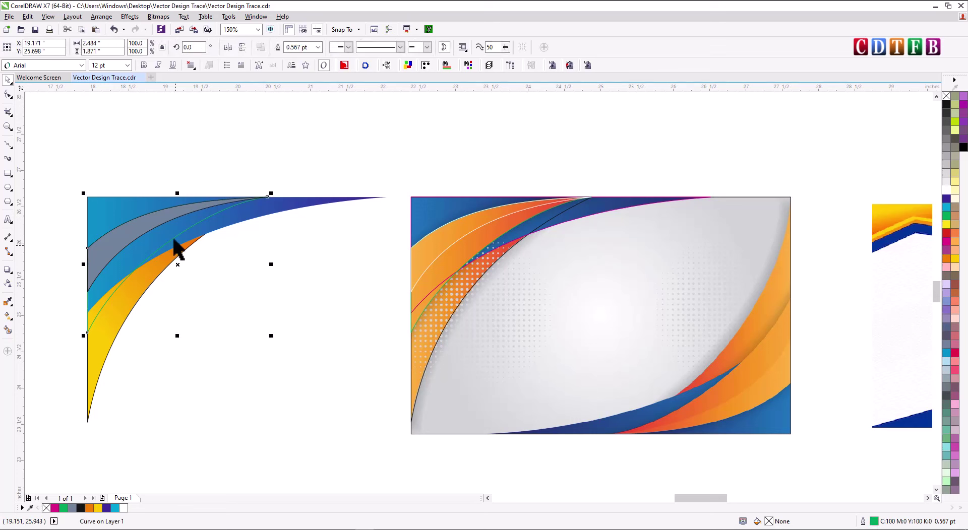
pyautogui.click(27, 17)
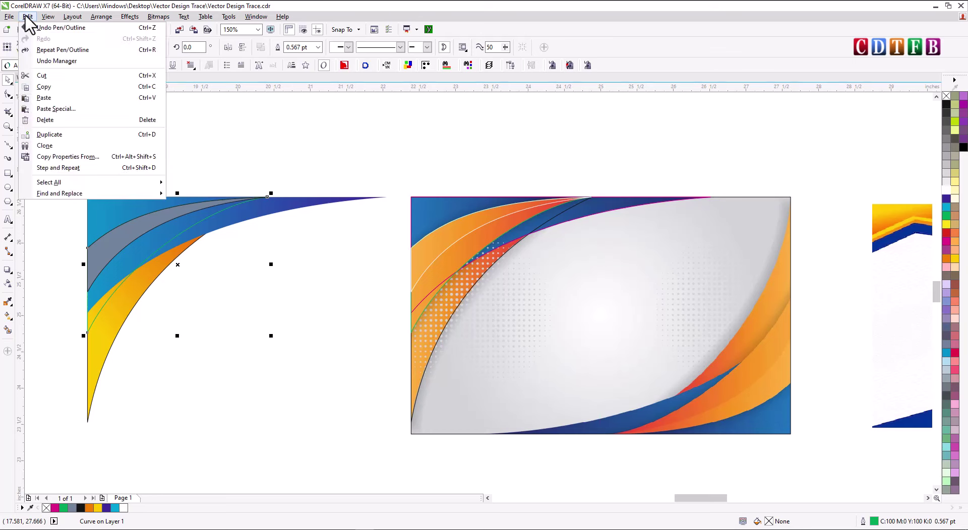
pyautogui.click(59, 158)
pyautogui.click(402, 260)
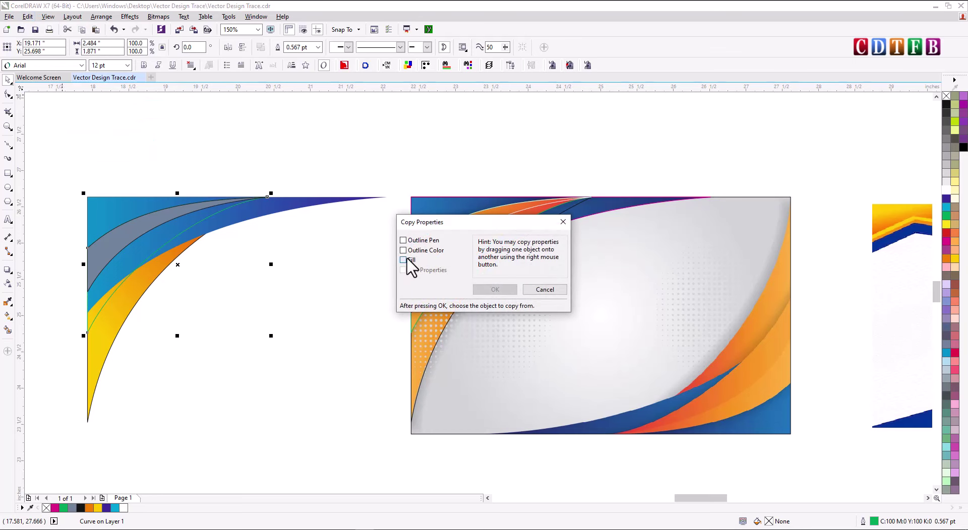
pyautogui.click(495, 289)
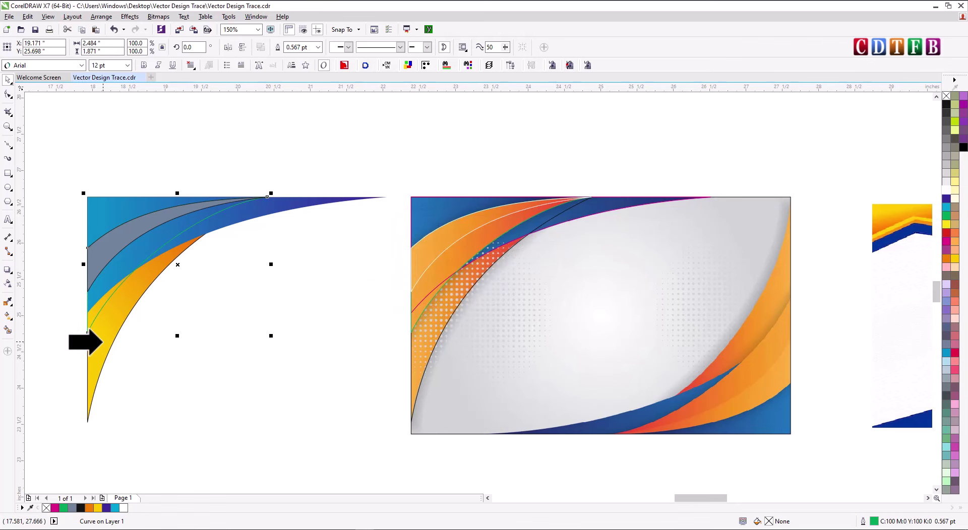
pyautogui.click(112, 337)
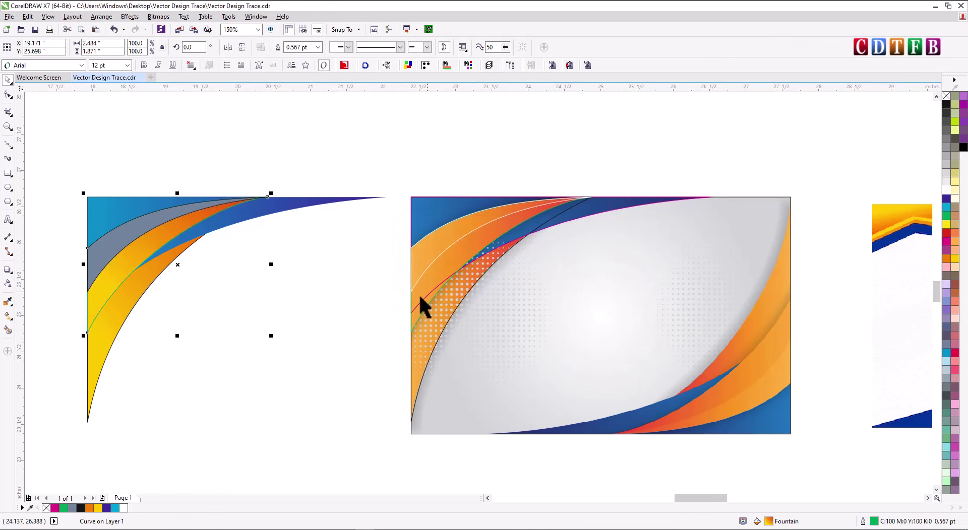
# Step: Reposition the green-outlined copy's gradient, moving its orange end back along the upper edge and its yellow end just outside the vertical edge
pyautogui.click(8, 316)
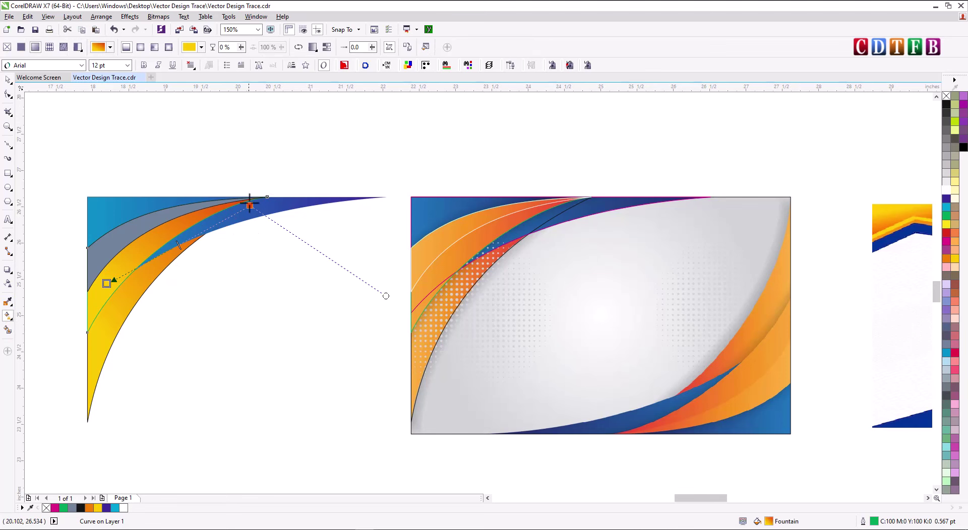
pyautogui.moveTo(248, 202); pyautogui.dragTo(222, 200)
pyautogui.moveTo(106, 283); pyautogui.dragTo(78, 313)
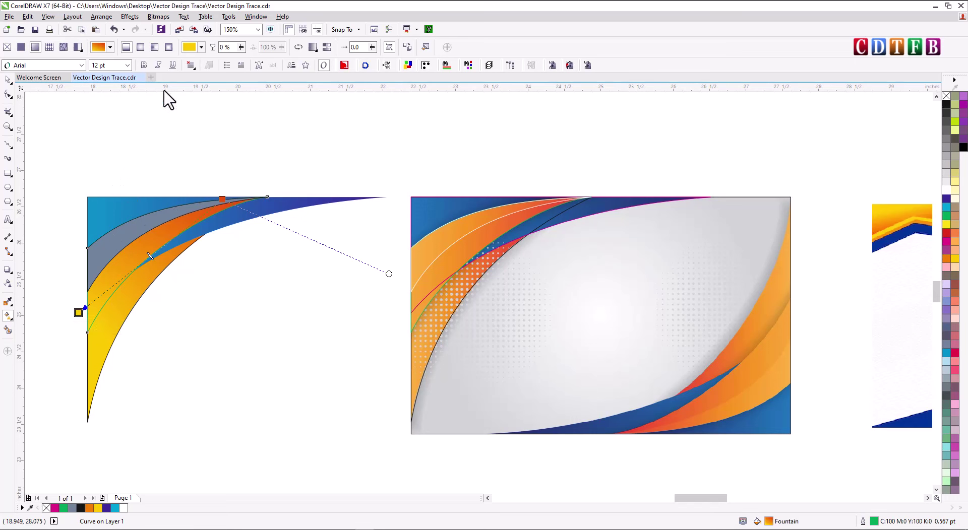
pyautogui.press('space')
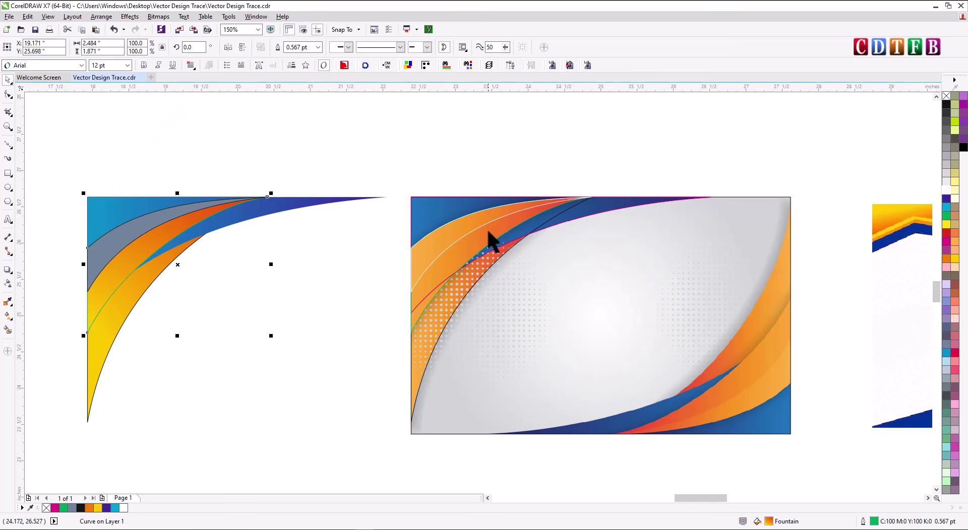
# Step: Copy the green-outlined shape's gradient fill onto the gray-blue copy
pyautogui.click(123, 234)
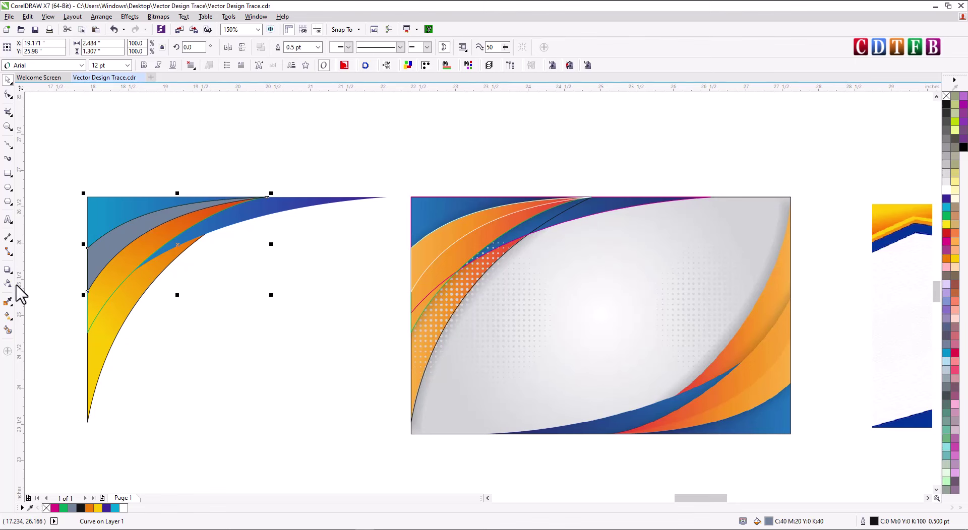
pyautogui.click(27, 17)
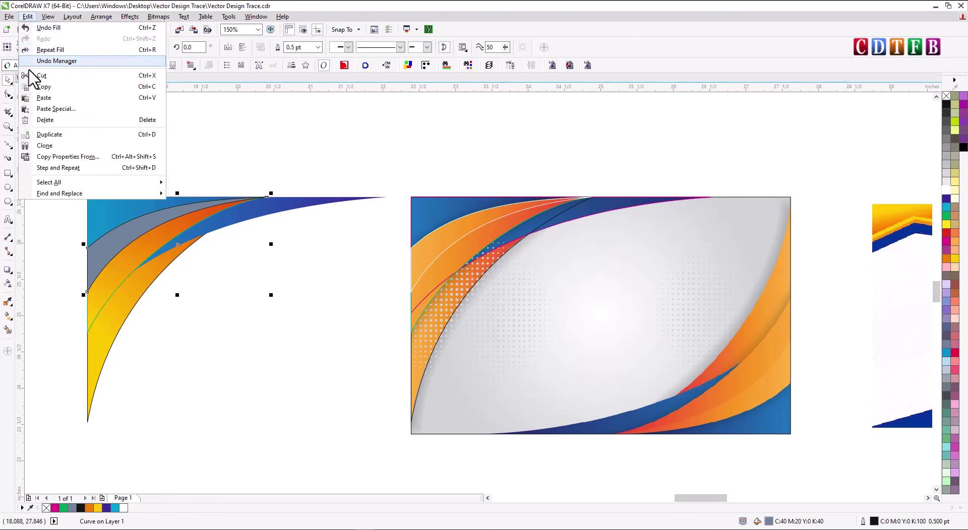
pyautogui.click(55, 156)
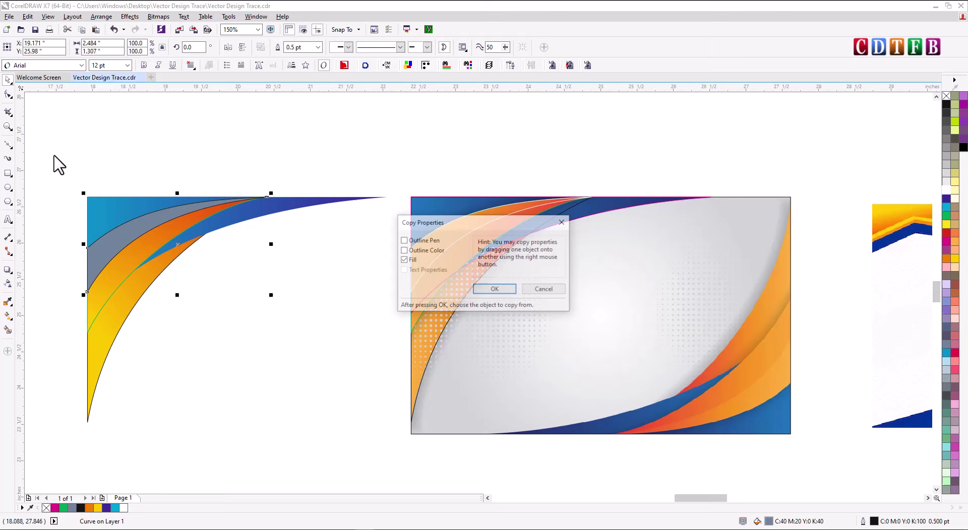
pyautogui.click(494, 289)
pyautogui.click(111, 285)
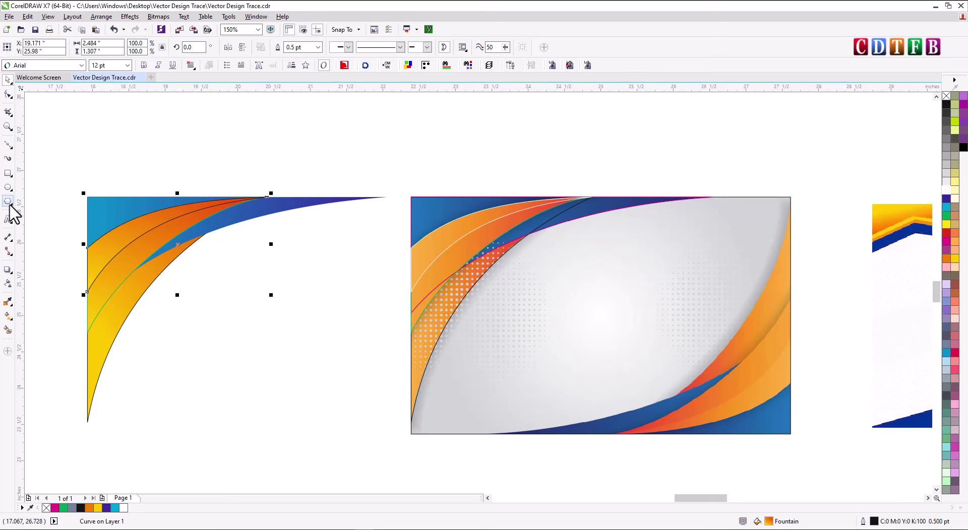
# Step: Move the orange end of the uppermost orange band's gradient up and away beyond the shape to lighten the band
pyautogui.click(8, 317)
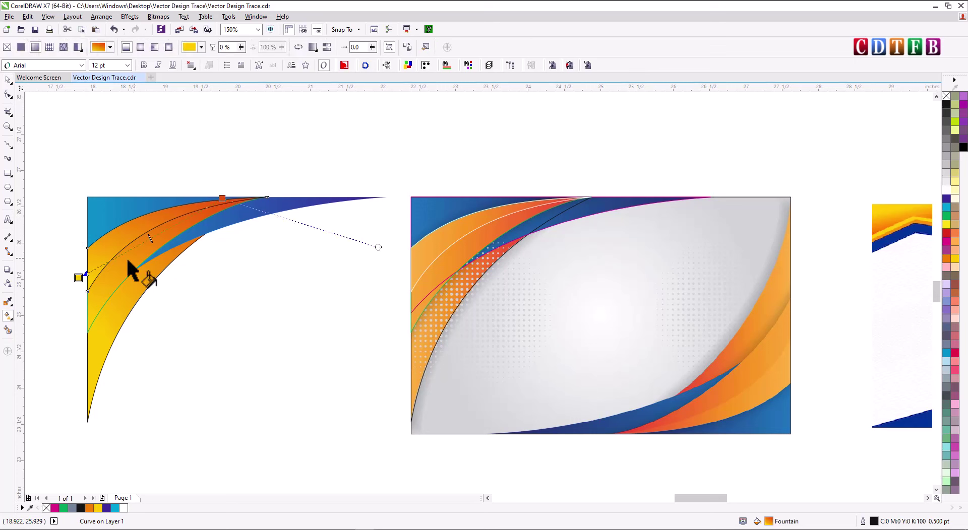
pyautogui.click(110, 290)
pyautogui.moveTo(222, 197); pyautogui.dragTo(326, 139)
pyautogui.press('space')
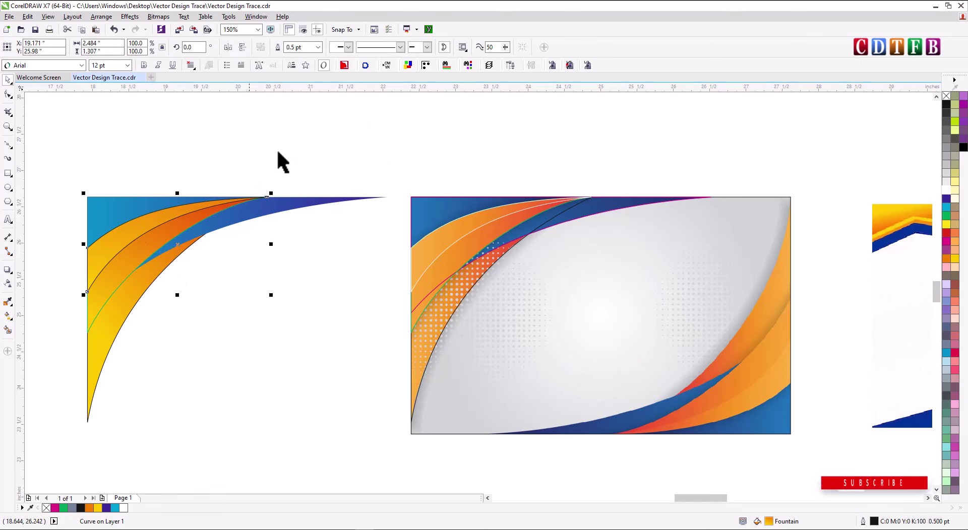
# Step: Remove the outlines from the three orange-yellow gradient shapes in the copied set
pyautogui.rightClick(946, 95)
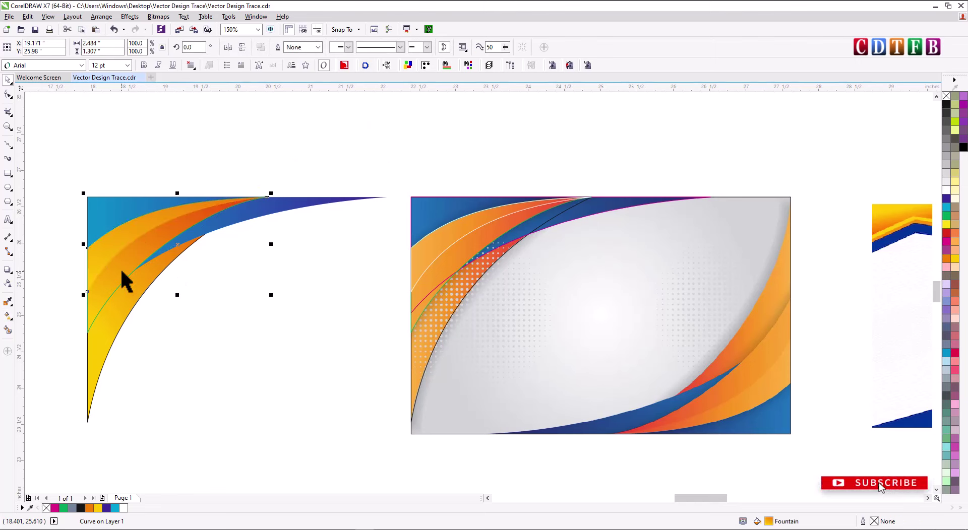
pyautogui.click(262, 204)
pyautogui.scroll(2, 229, 210)
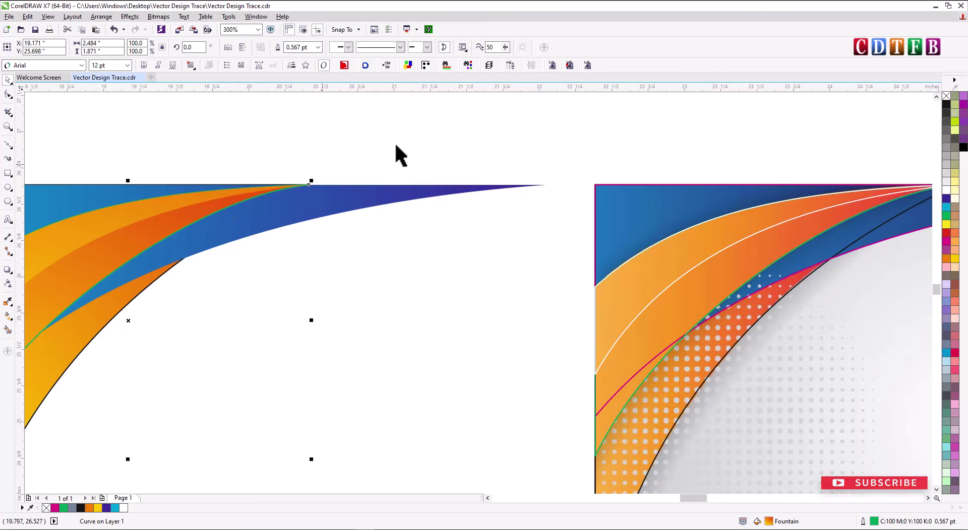
pyautogui.rightClick(946, 95)
pyautogui.scroll(-2, 509, 135)
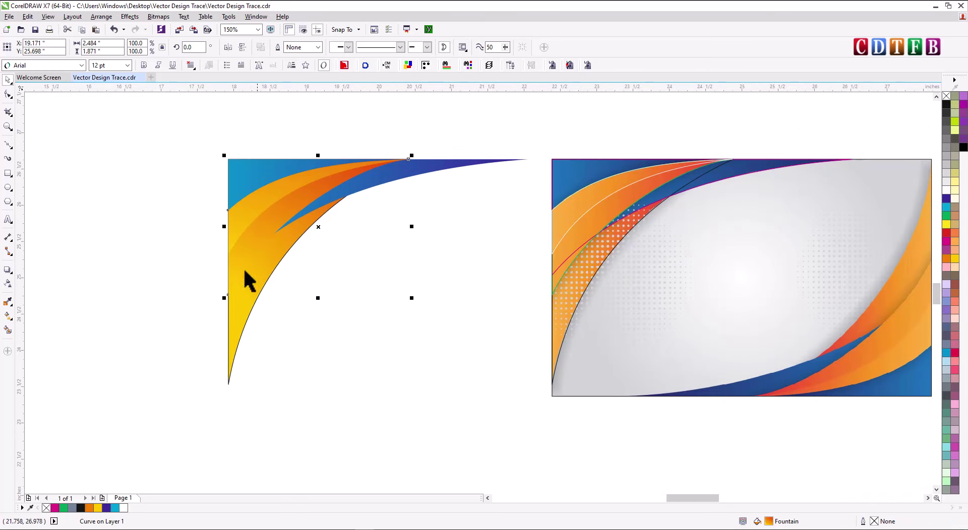
pyautogui.click(250, 291)
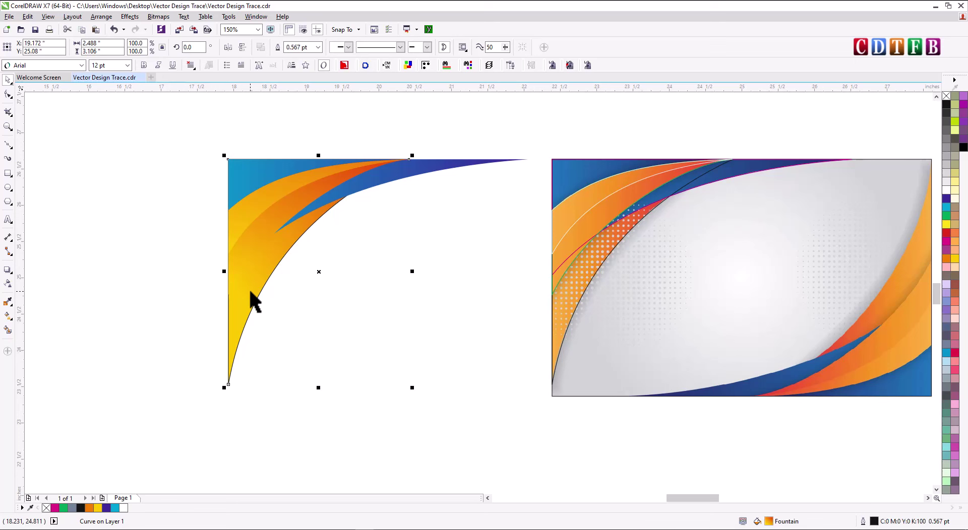
pyautogui.rightClick(946, 96)
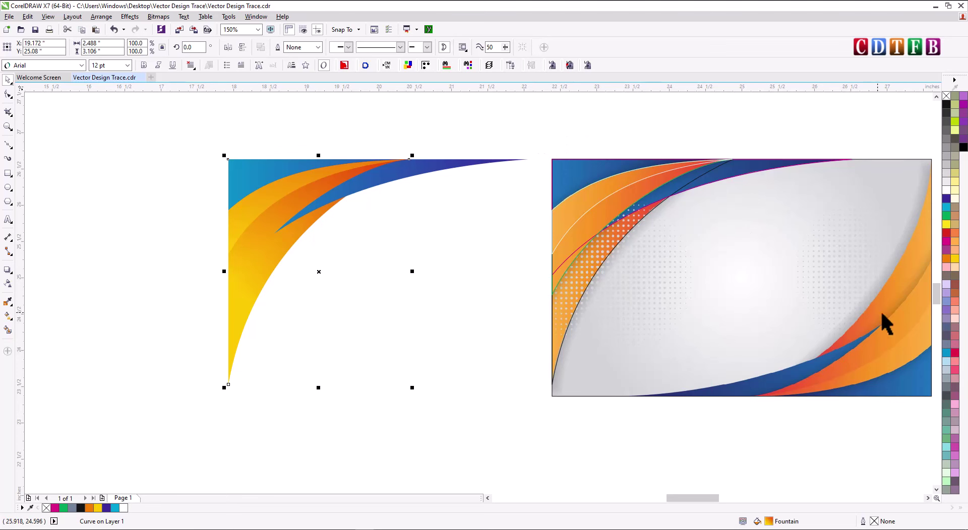
# Step: Extend the middle orange band's gradient, moving its yellow end down to the vertical edge and its orange end above the upper edge
pyautogui.hscroll(2, 668, 303)
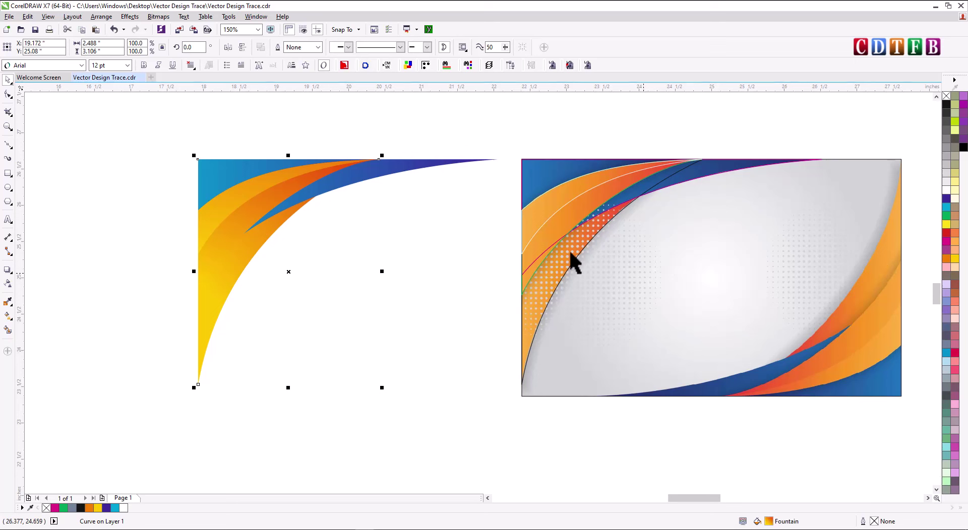
pyautogui.click(411, 160)
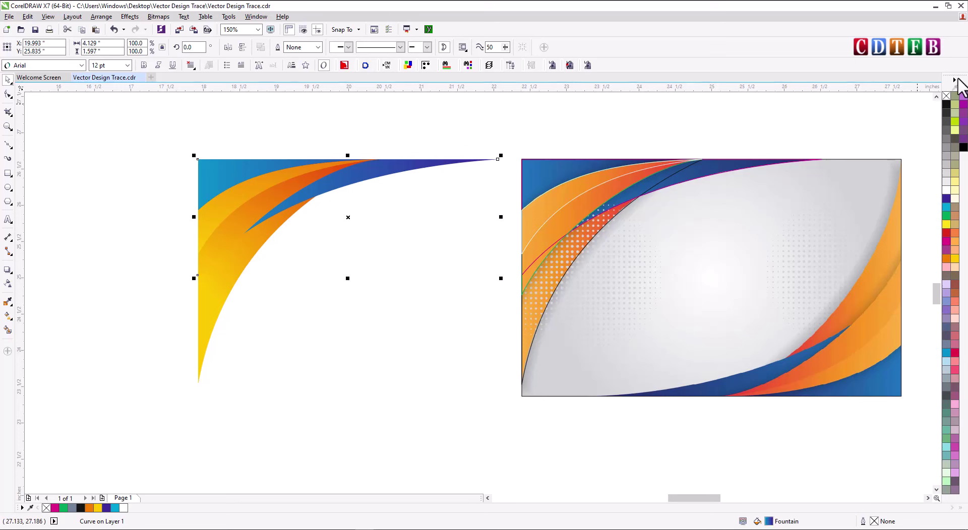
pyautogui.click(287, 183)
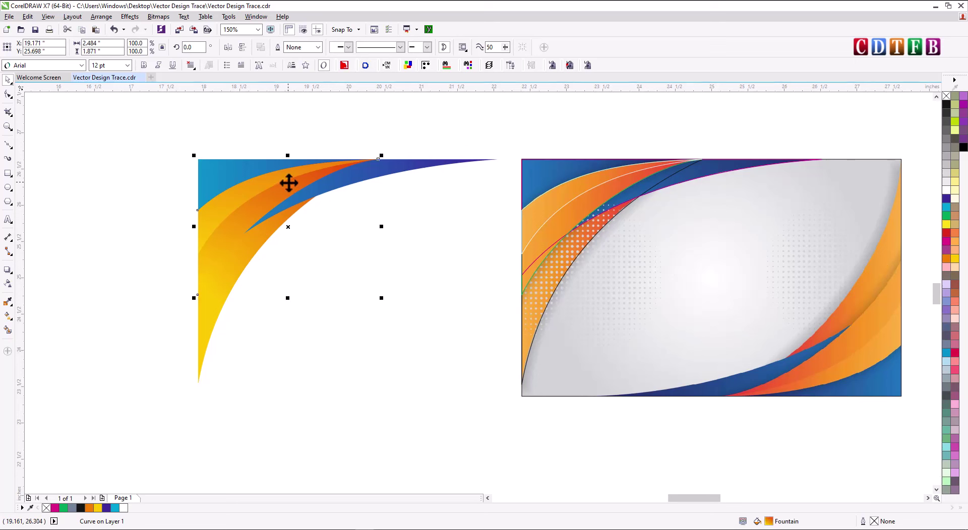
pyautogui.click(8, 316)
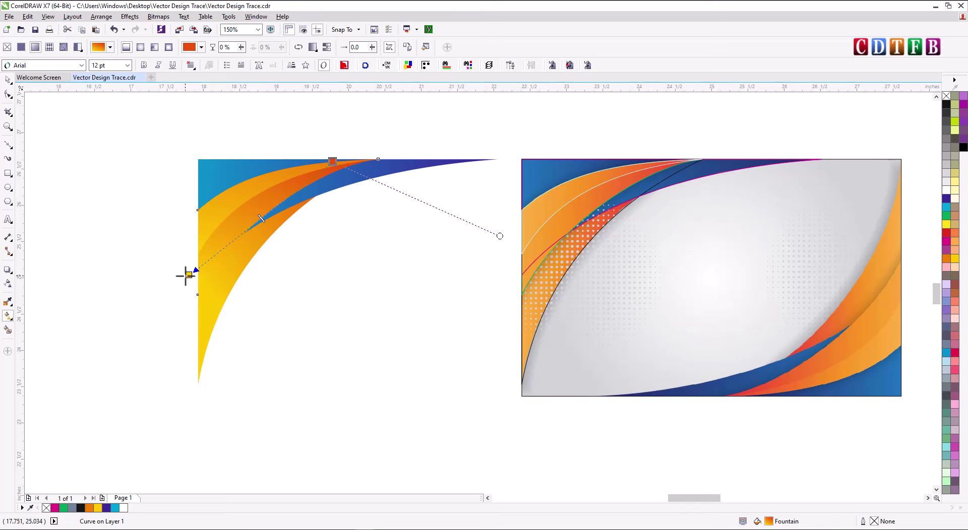
pyautogui.click(206, 291)
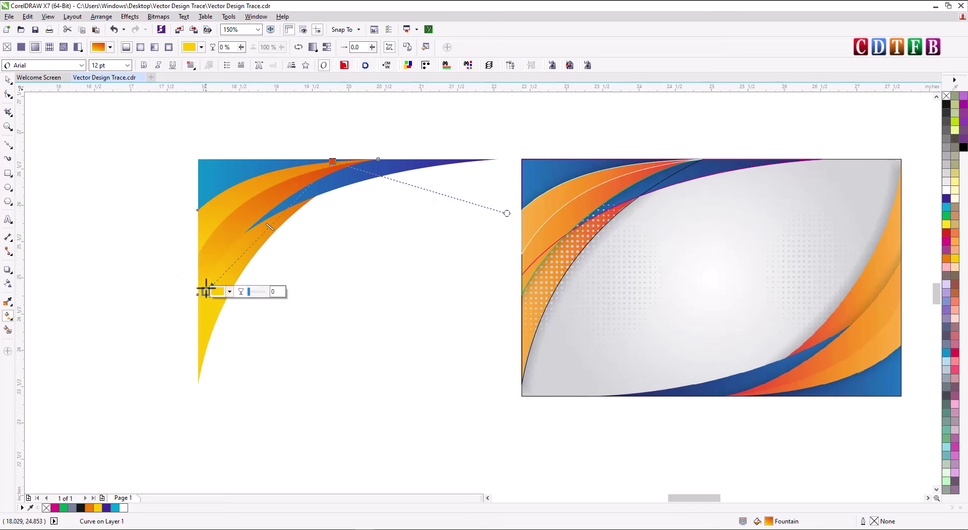
pyautogui.moveTo(205, 296); pyautogui.dragTo(200, 308)
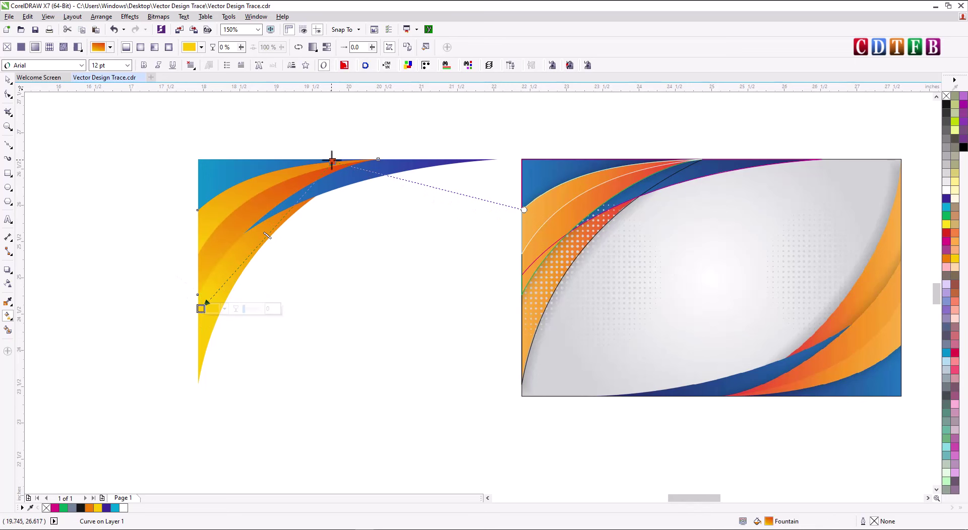
pyautogui.moveTo(332, 161); pyautogui.dragTo(359, 132)
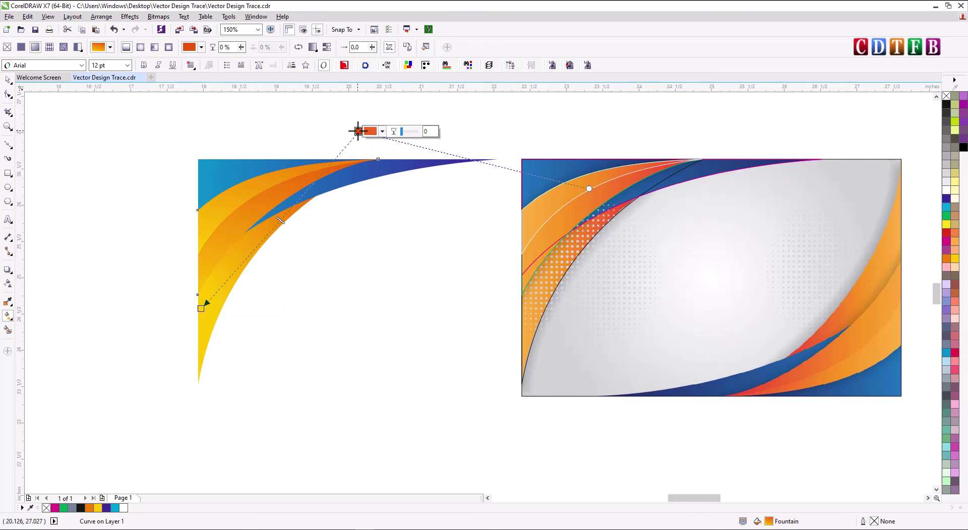
pyautogui.click(353, 135)
pyautogui.click(8, 79)
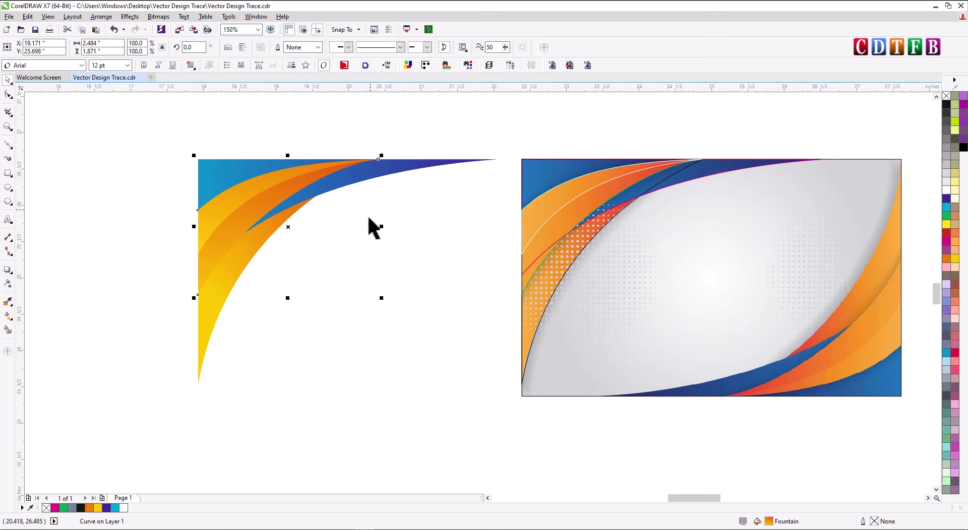
pyautogui.click(406, 296)
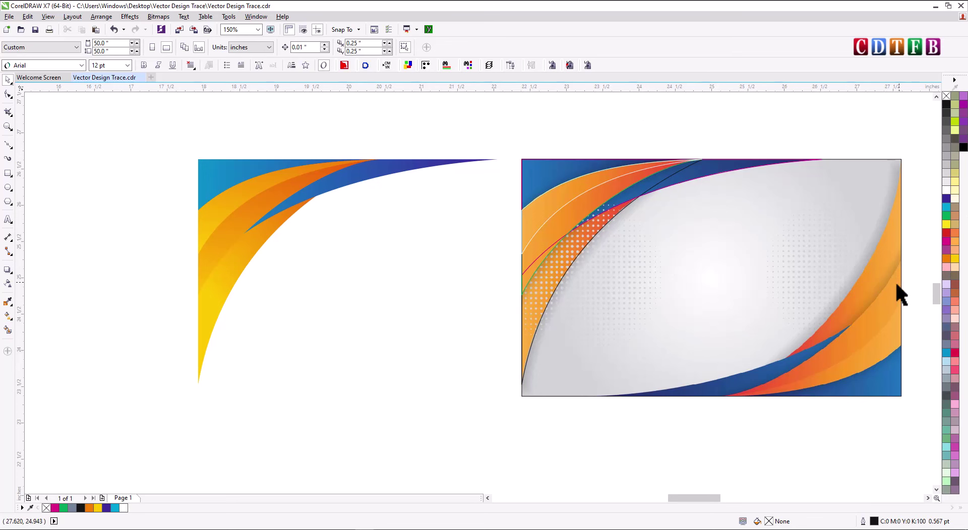
# Step: Add a drop shadow with 50 opacity and 15 feathering to the middle orange band
pyautogui.click(242, 221)
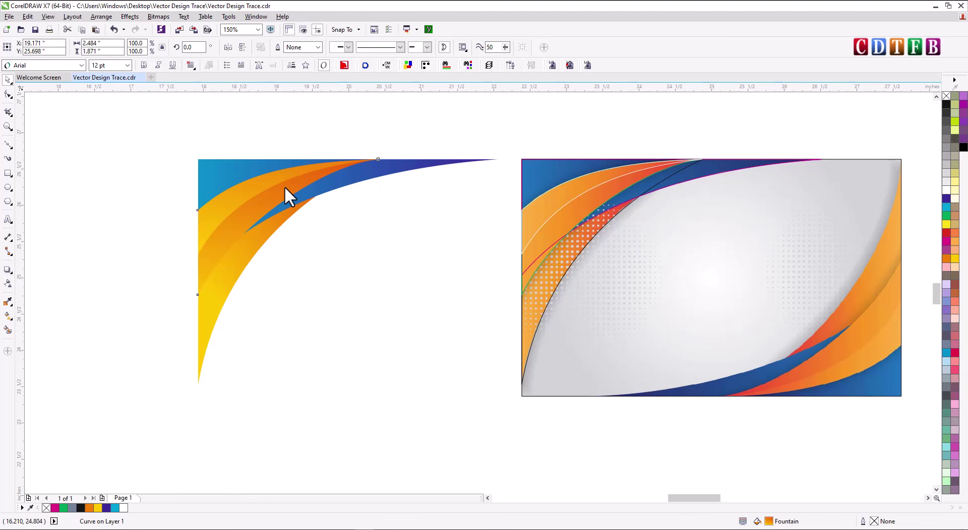
pyautogui.moveTo(267, 204); pyautogui.dragTo(288, 226)
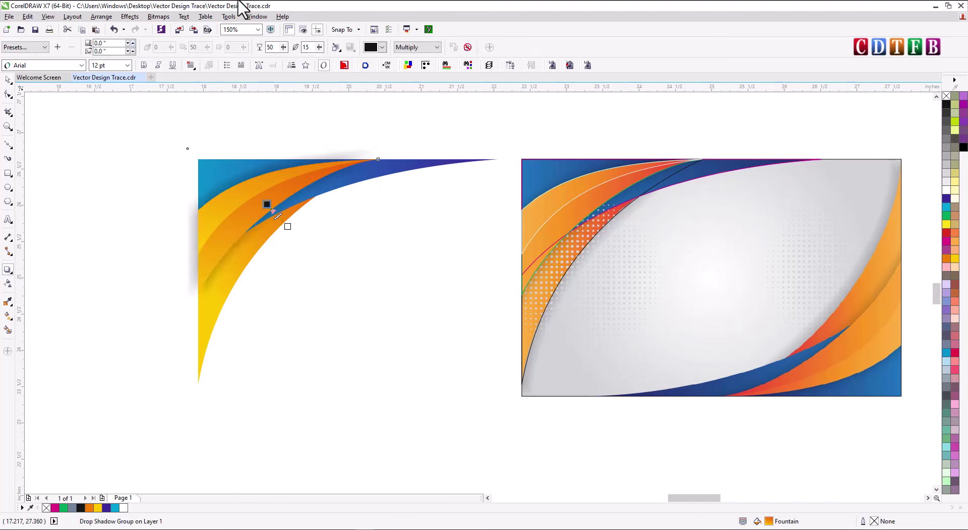
pyautogui.click(336, 47)
# Step: Add a drop shadow to the lowest orange-yellow shape, with opacity 60 and feathering 8
pyautogui.click(200, 333)
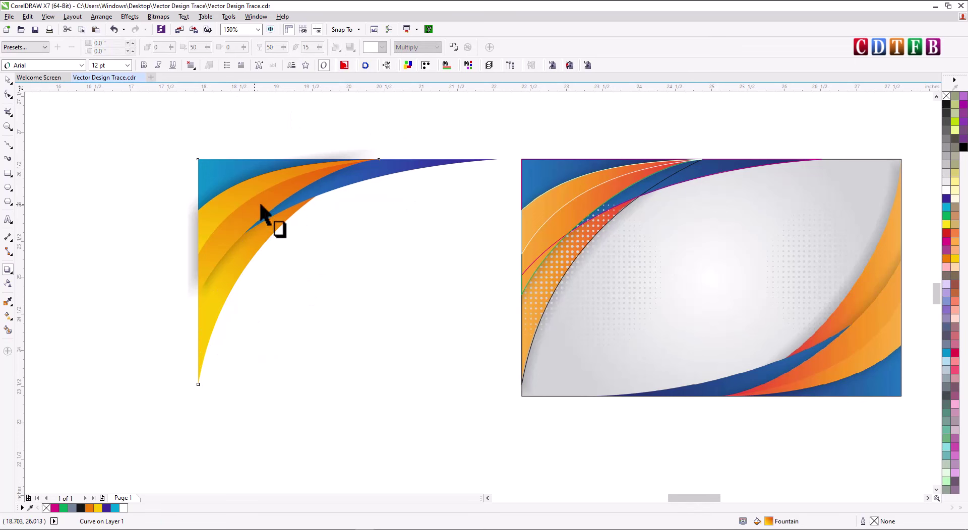
pyautogui.click(258, 252)
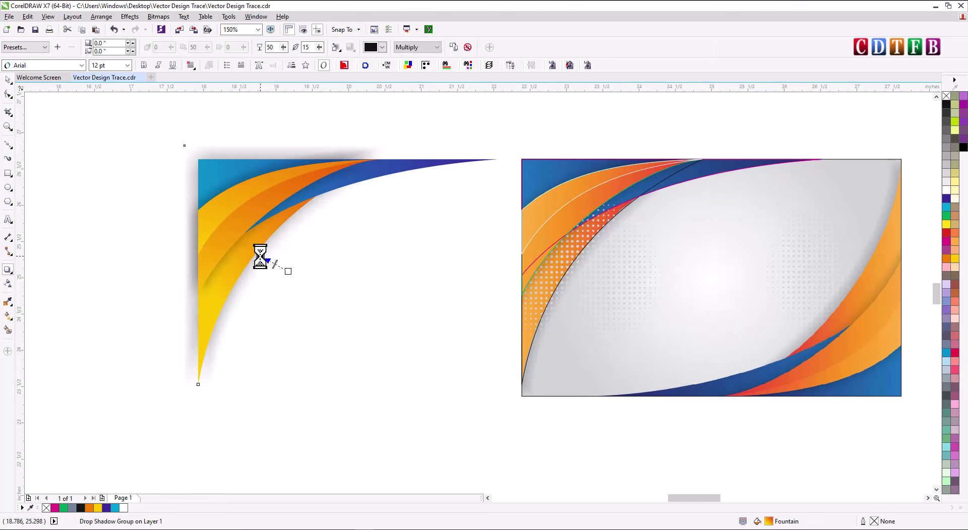
pyautogui.moveTo(319, 47); pyautogui.dragTo(291, 48)
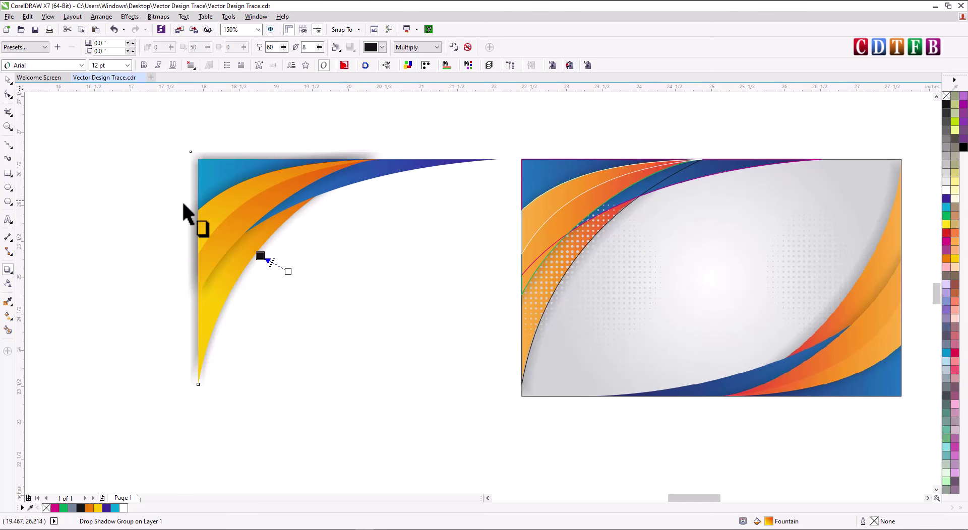
pyautogui.click(8, 80)
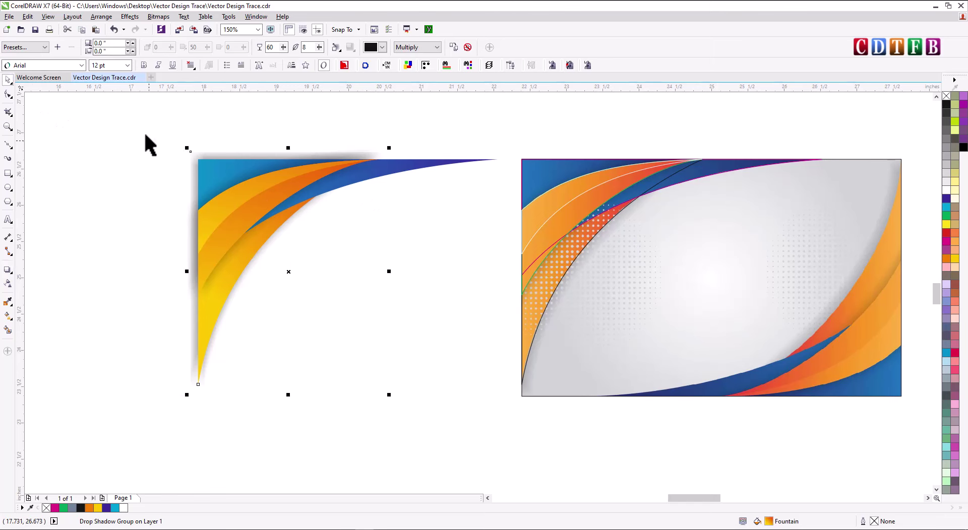
# Step: Group all the colored shapes together with their drop shadows
pyautogui.moveTo(142, 116); pyautogui.dragTo(522, 430)
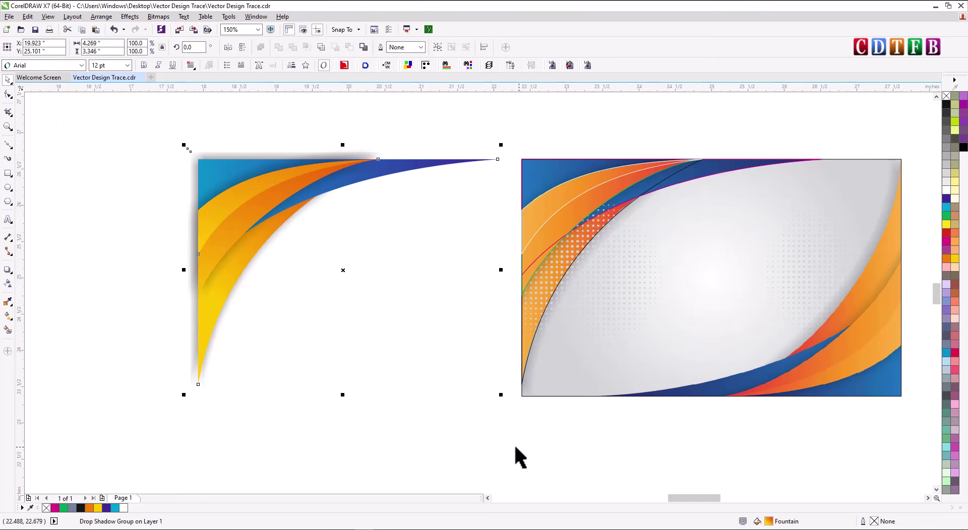
pyautogui.rightClick(279, 182)
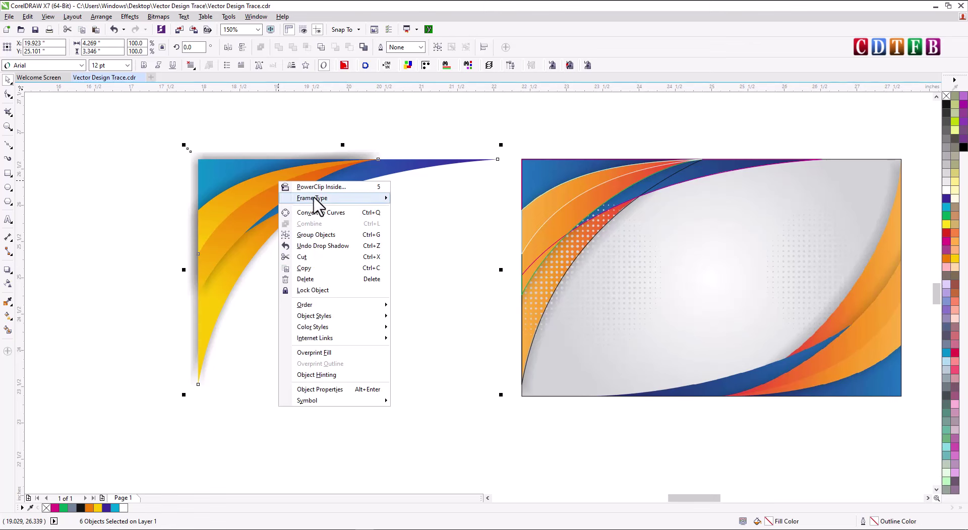
pyautogui.click(326, 235)
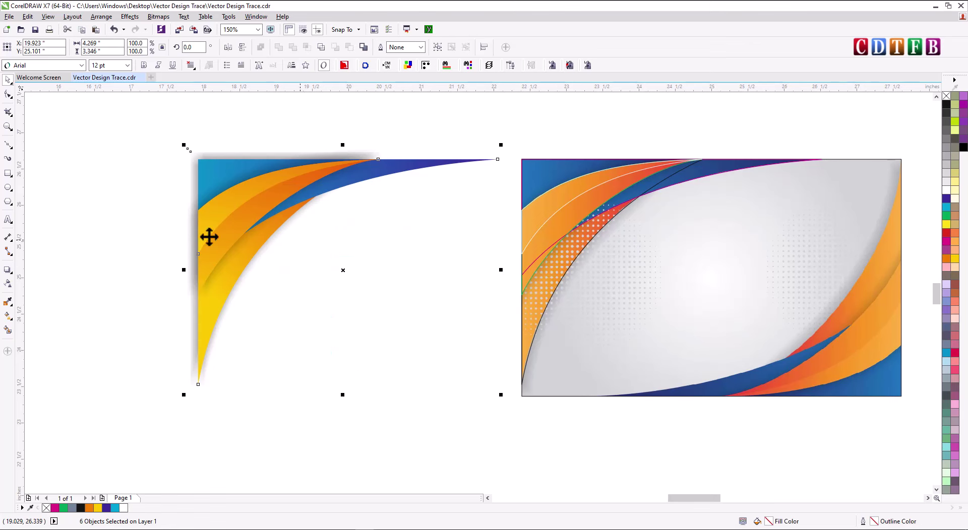
pyautogui.click(411, 241)
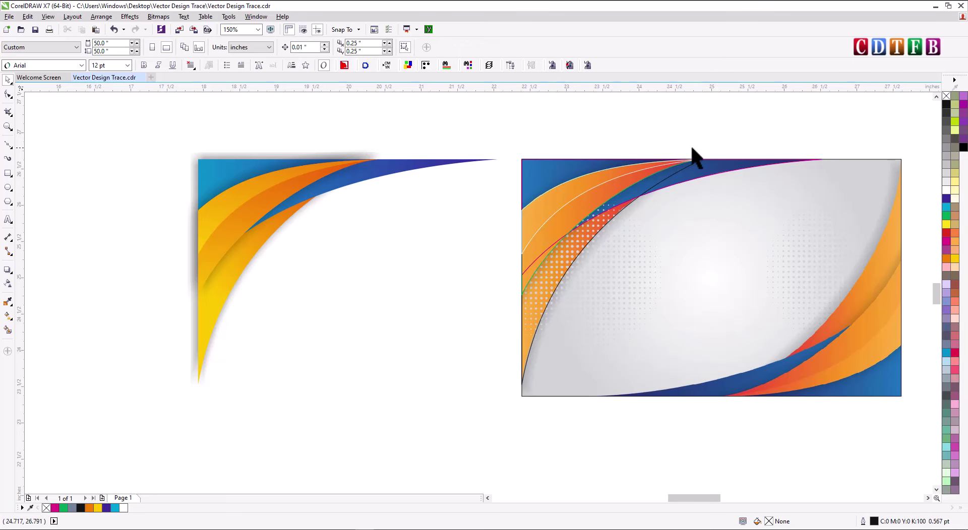
# Step: Place the rectangle framing the bitmap in the empty area on the other side of the colored group, at the same height
pyautogui.moveTo(755, 124); pyautogui.dragTo(476, 374)
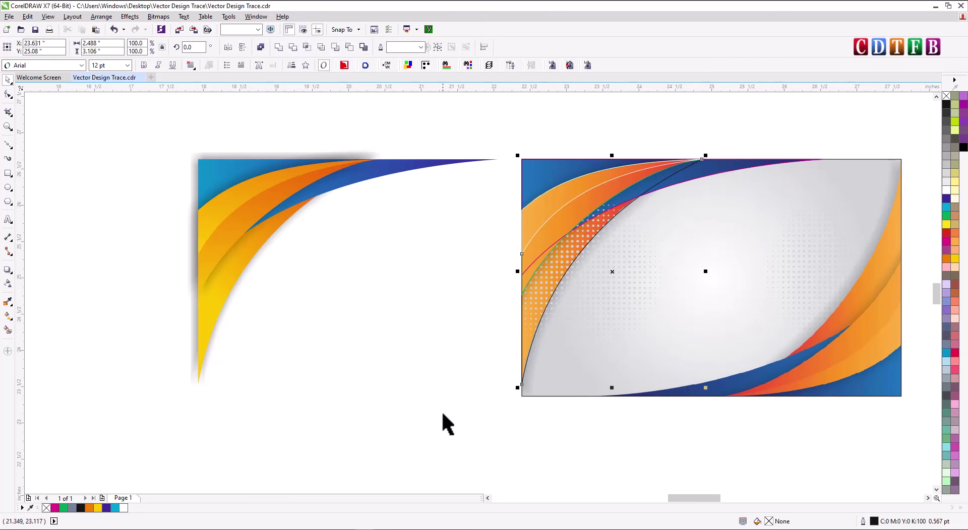
pyautogui.scroll(-2, 724, 183)
pyautogui.click(770, 208)
pyautogui.moveTo(780, 197)
pyautogui.mouseDown()
pyautogui.moveTo(355, 224)
pyautogui.moveTo(365, 225)
pyautogui.mouseUp()
pyautogui.press('z')
pyautogui.moveTo(183, 143); pyautogui.dragTo(602, 329)
# Step: Move the colored group onto the empty rectangle, snapping its outer corner to the rectangle's upper-left corner with object snapping
pyautogui.click(616, 190)
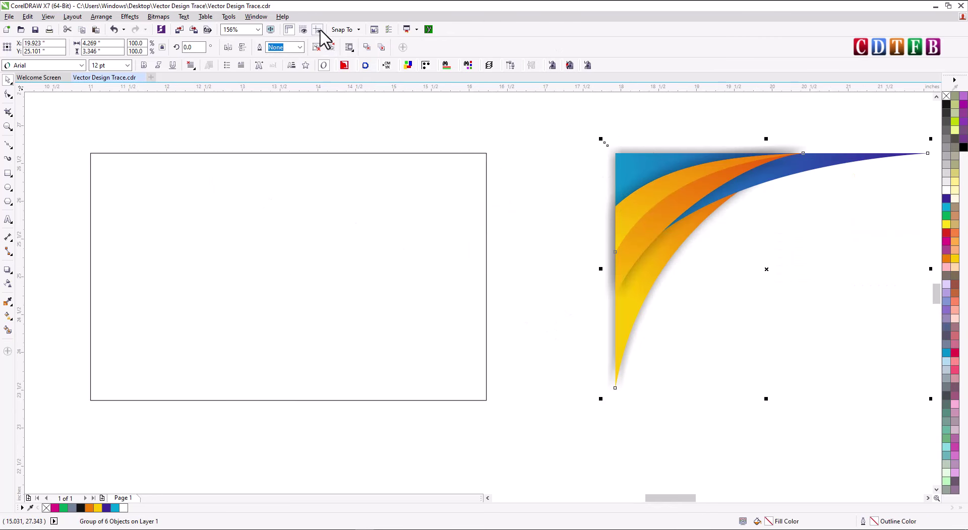
pyautogui.click(346, 31)
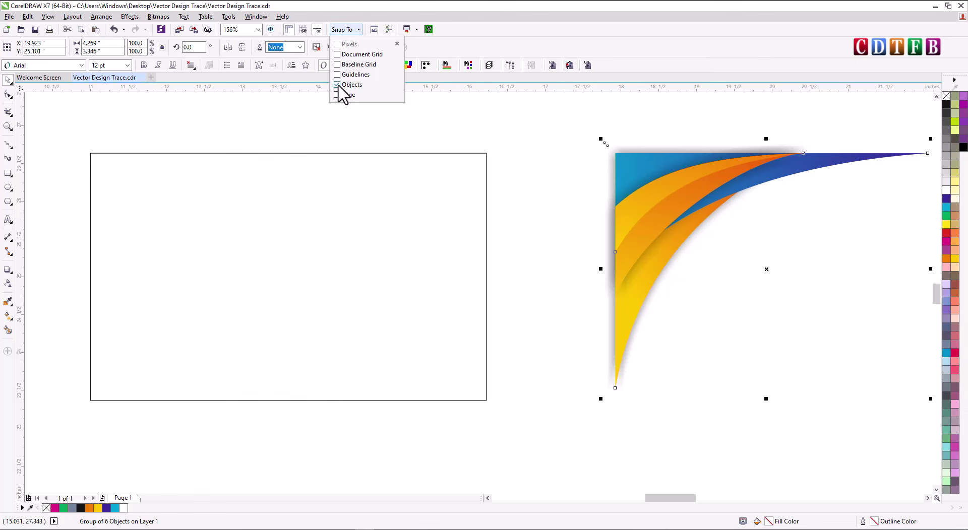
pyautogui.click(343, 94)
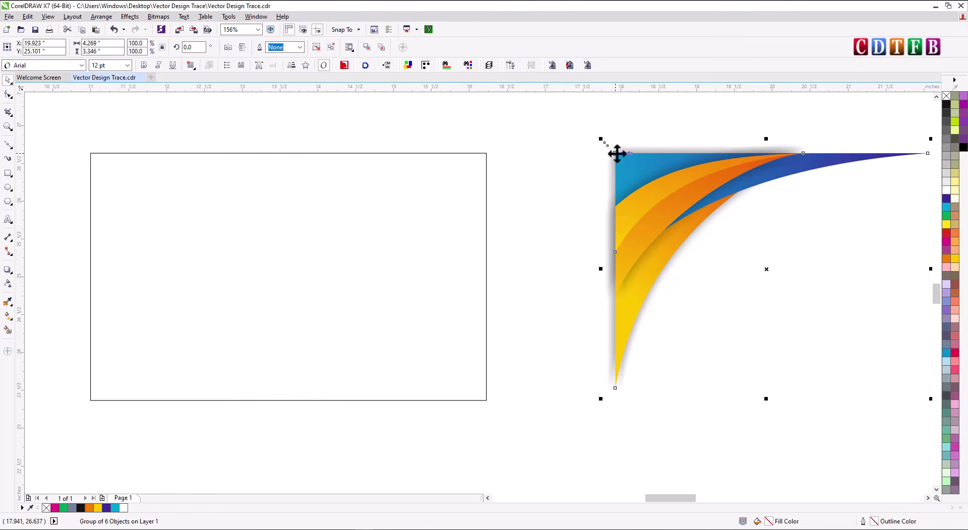
pyautogui.moveTo(617, 154); pyautogui.dragTo(93, 154)
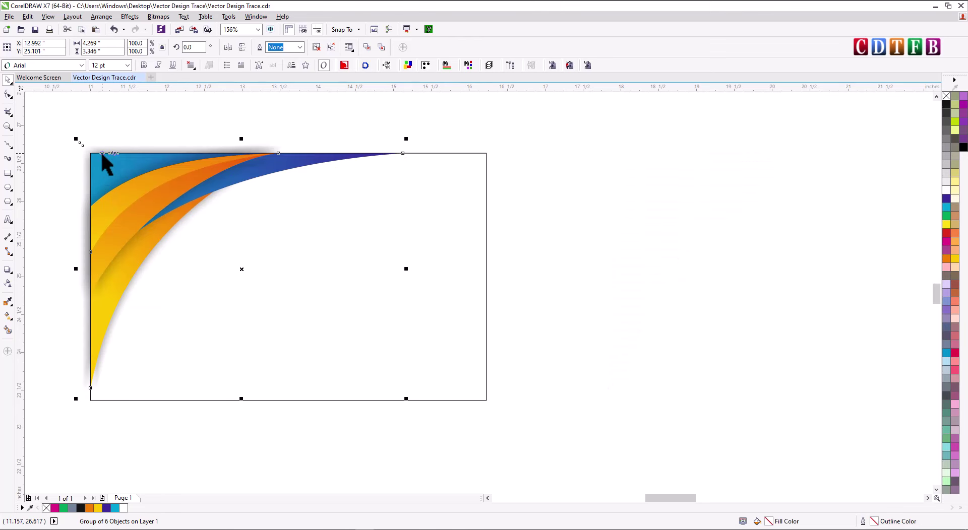
# Step: PowerClip the colored group inside the rectangle to trim the shadows that spill outside it
pyautogui.rightClick(148, 145)
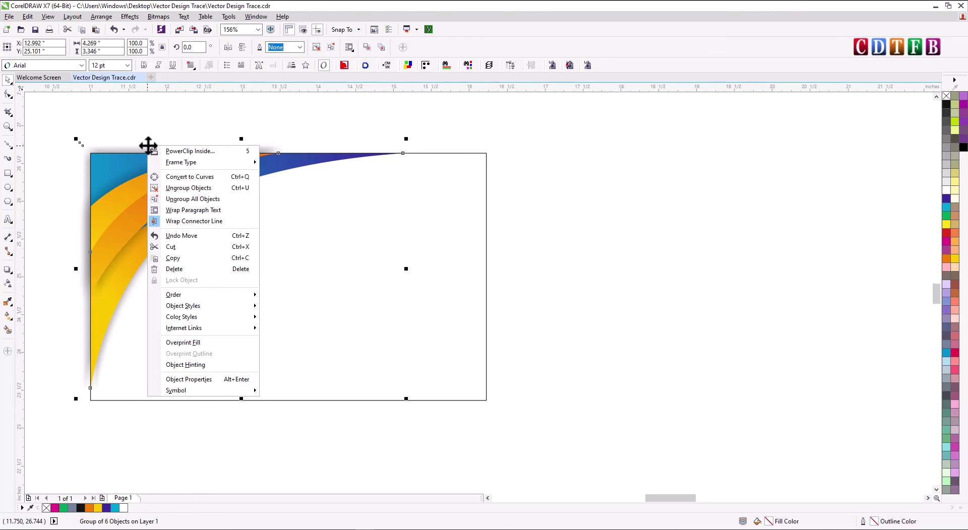
pyautogui.click(207, 151)
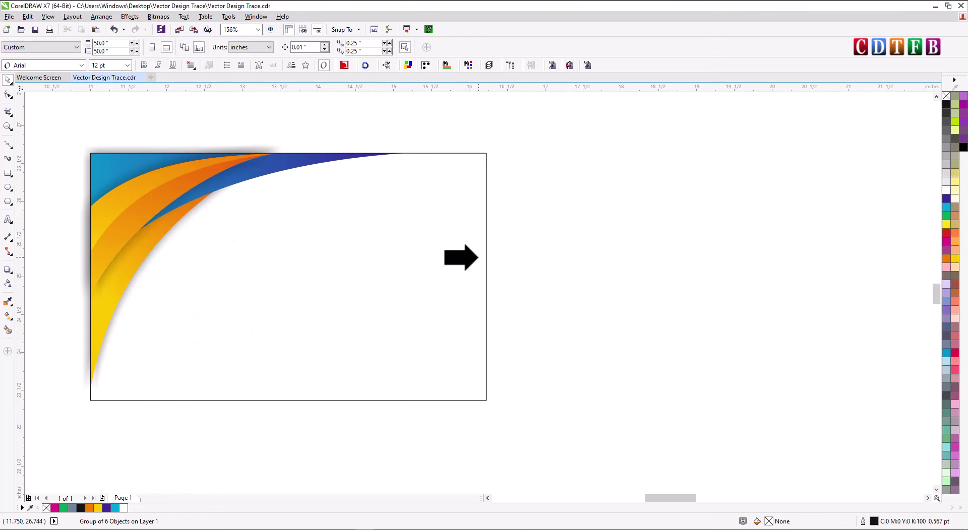
pyautogui.click(477, 257)
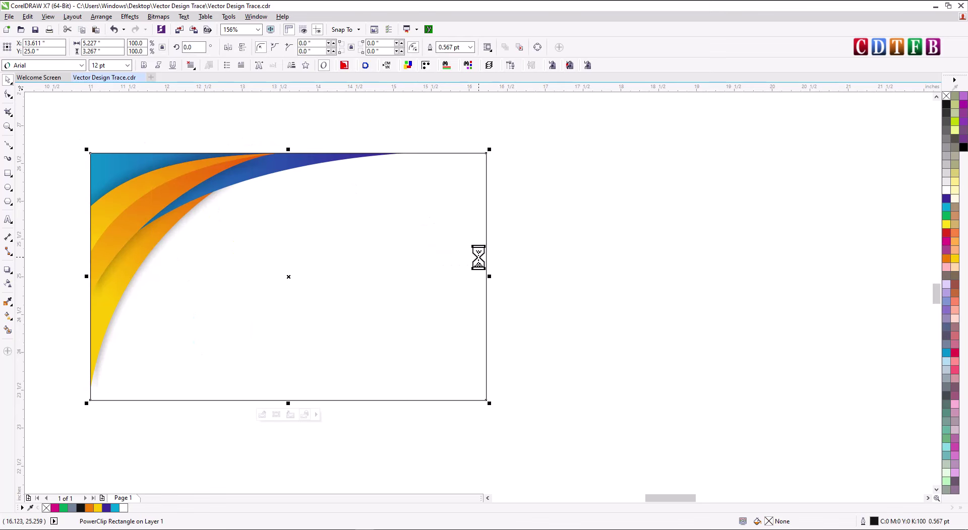
# Step: Replace the PowerClip rectangle's outline with a black hairline
pyautogui.rightClick(948, 96)
pyautogui.click(681, 242)
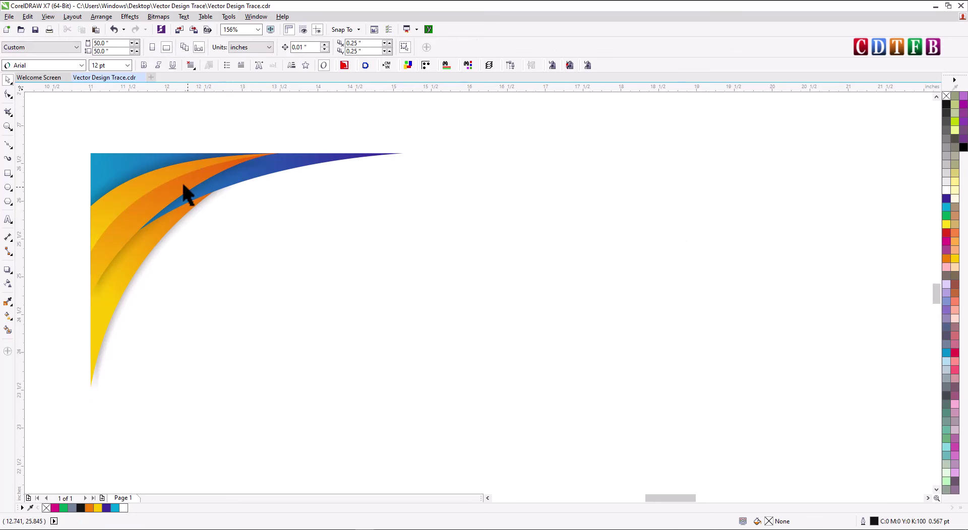
pyautogui.click(300, 197)
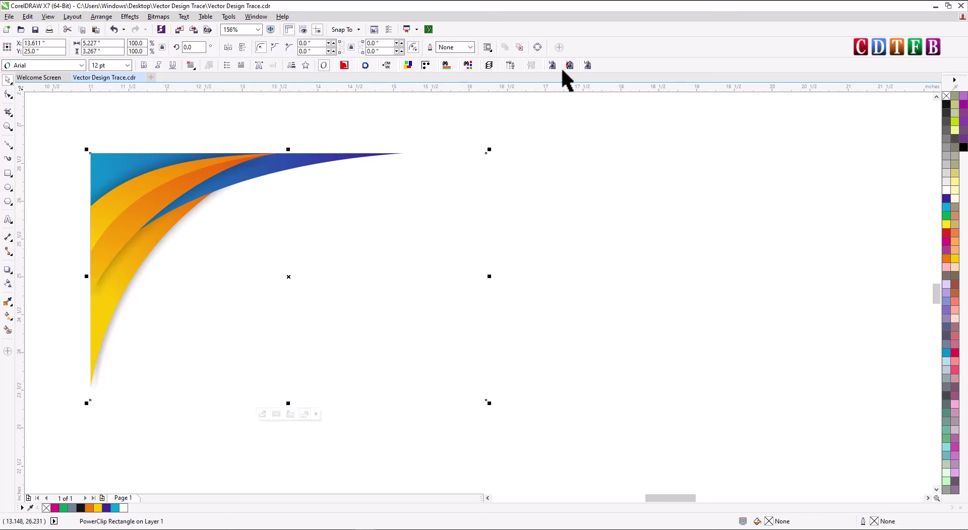
pyautogui.rightClick(946, 105)
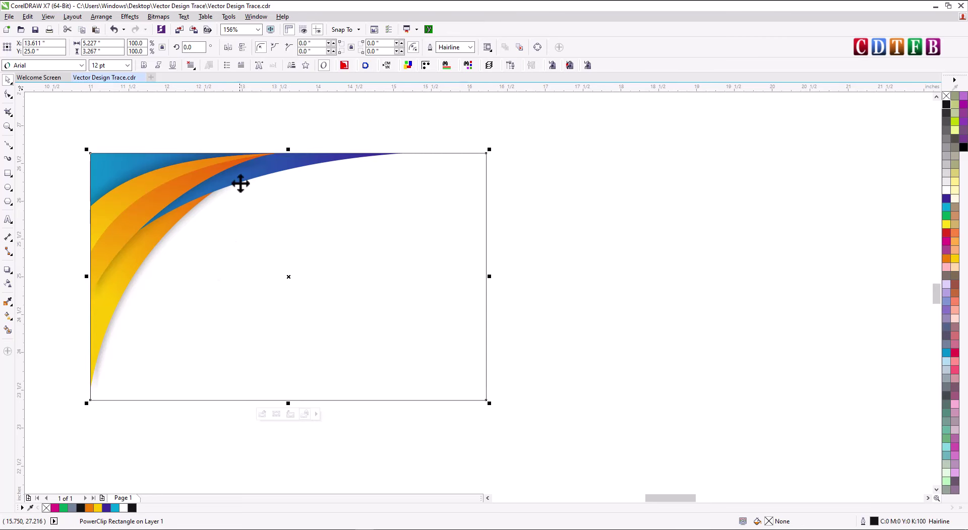
pyautogui.click(662, 203)
# Step: Copy the PowerClip rectangle containing the colored design to the clipboard, keeping the original in place
pyautogui.scroll(-2, 244, 188)
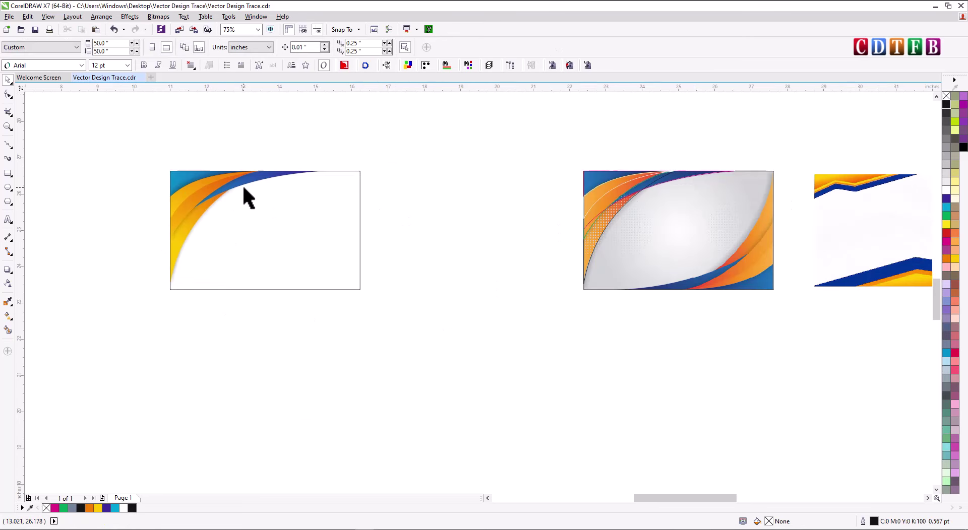
pyautogui.scroll(2, 215, 193)
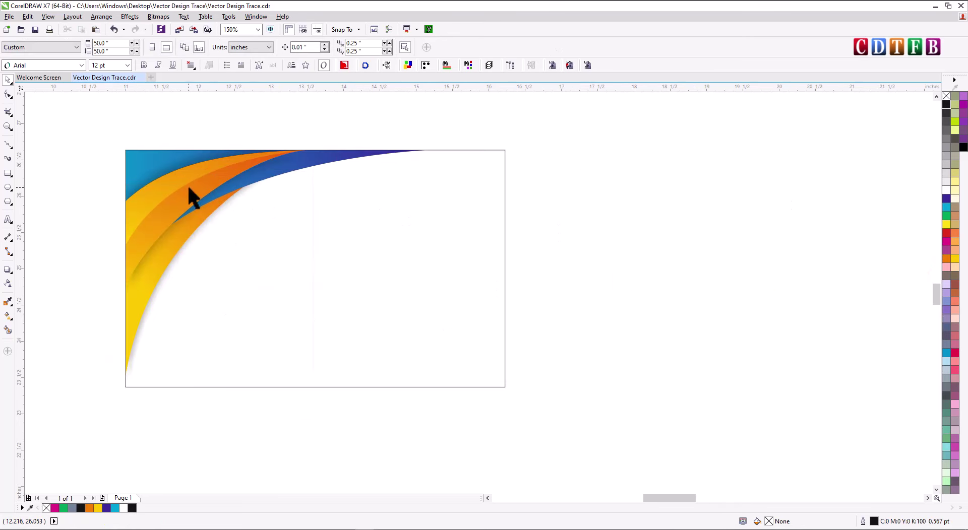
pyautogui.click(187, 184)
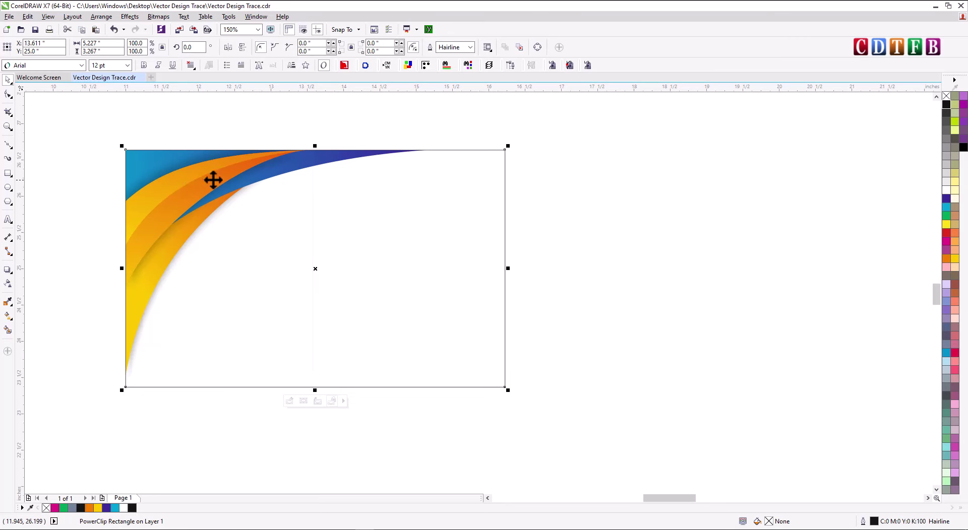
pyautogui.moveTo(336, 184); pyautogui.dragTo(504, 237)
pyautogui.hotkey('ctrl', 'z')
pyautogui.rightClick(370, 208)
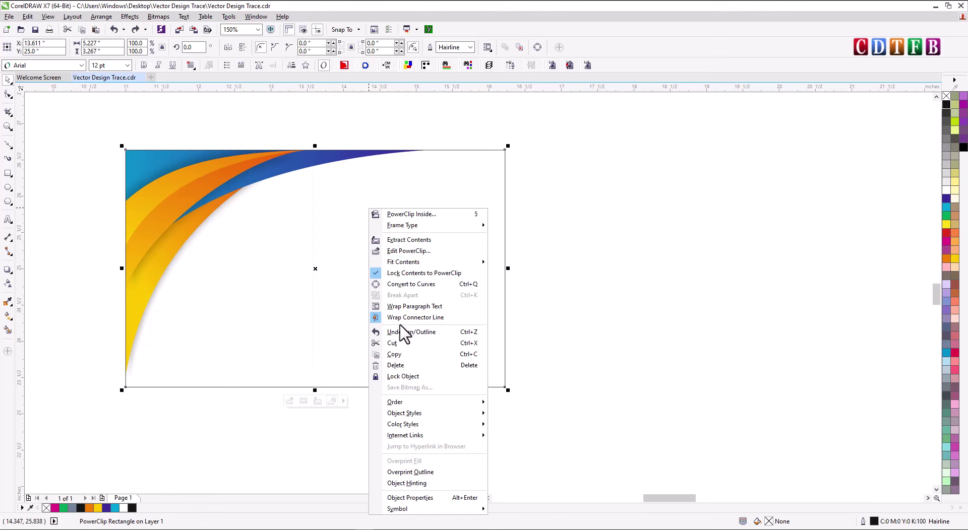
pyautogui.click(396, 354)
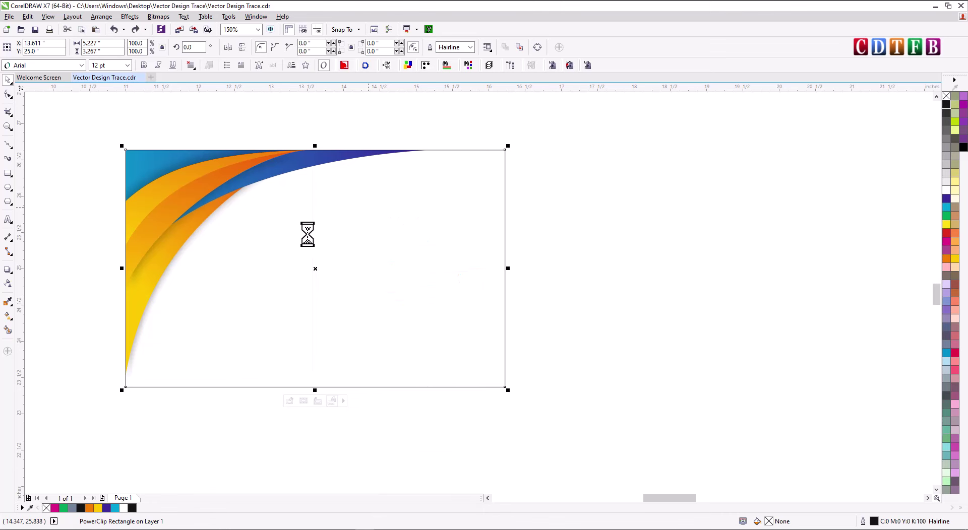
# Step: Paste a duplicate of the PowerClip rectangle in place and mirror it both vertically and horizontally into the opposite corner
pyautogui.rightClick(569, 182)
pyautogui.click(599, 246)
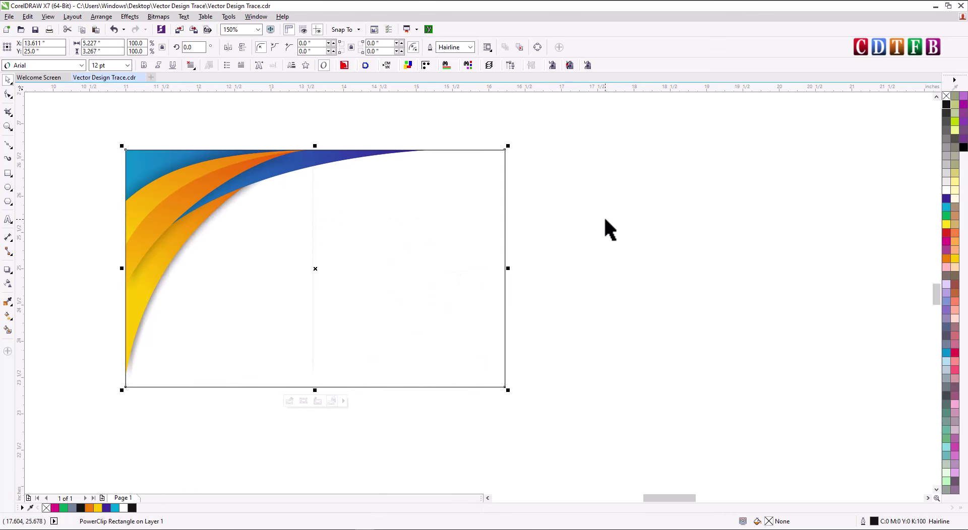
pyautogui.rightClick(356, 219)
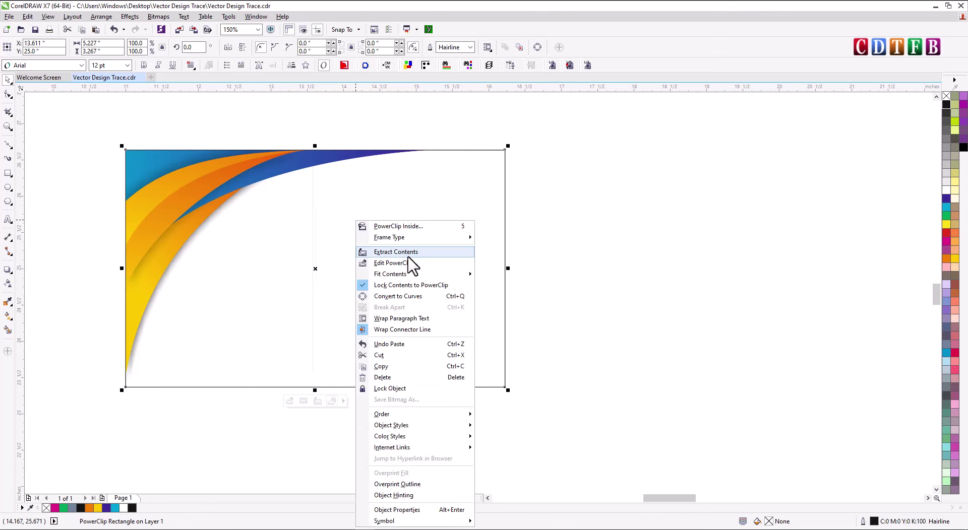
pyautogui.click(337, 199)
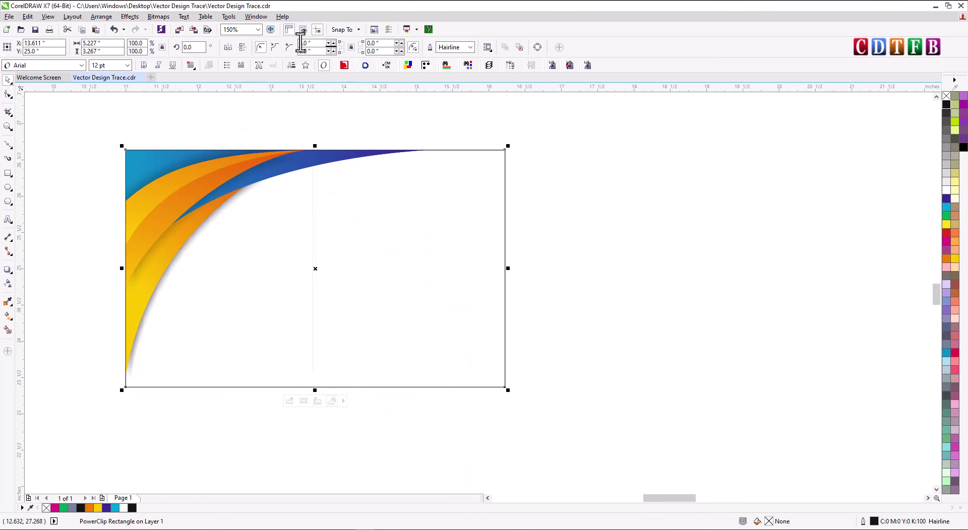
pyautogui.click(243, 47)
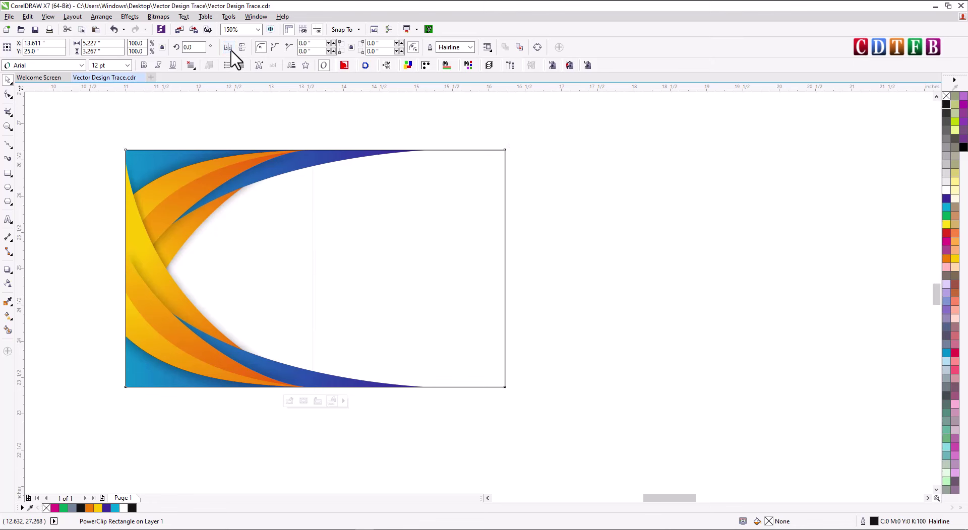
pyautogui.click(229, 48)
# Step: Extract the mirrored duplicate's contents, cut the extracted group to the clipboard, and delete the leftover empty frame
pyautogui.rightClick(492, 288)
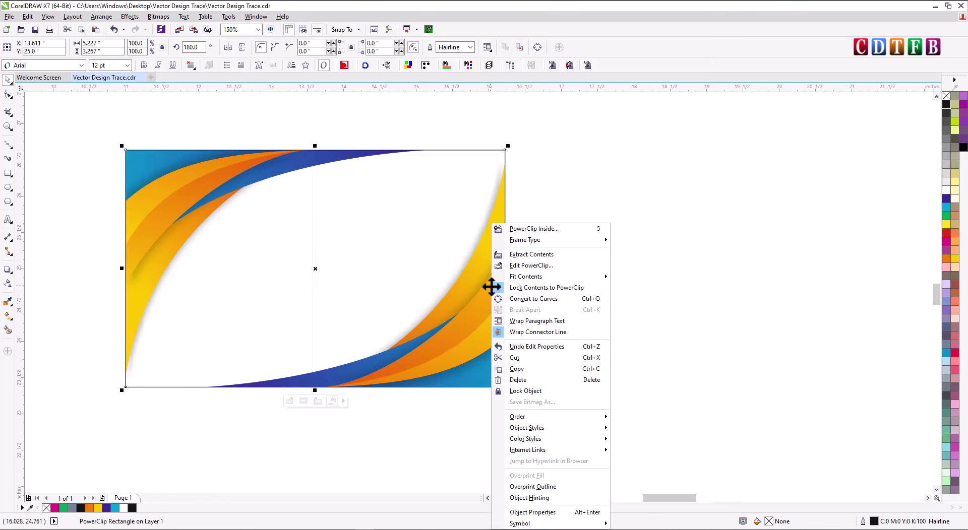
pyautogui.click(547, 254)
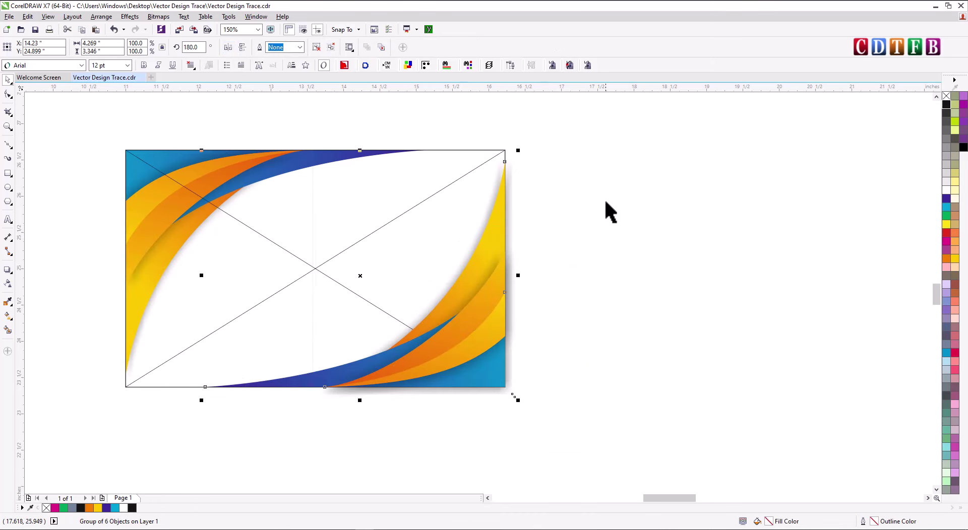
pyautogui.rightClick(478, 315)
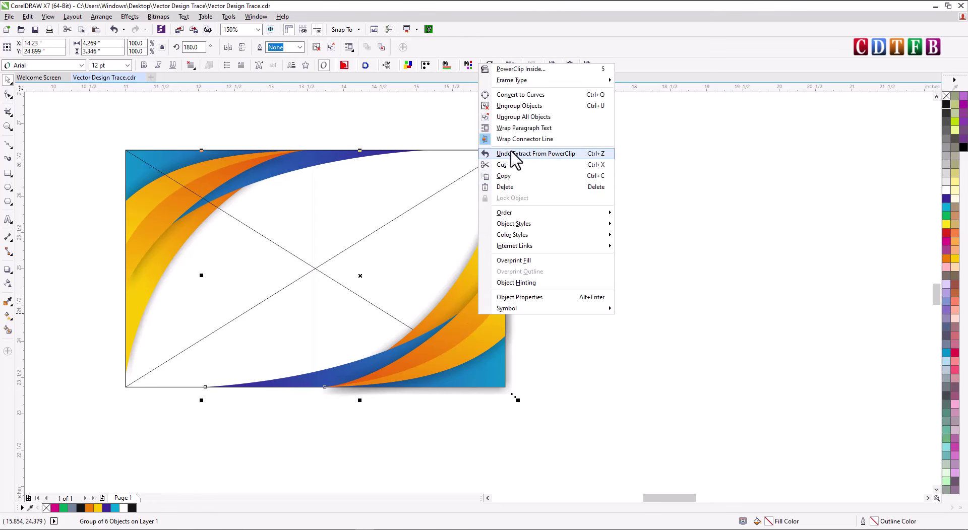
pyautogui.click(504, 186)
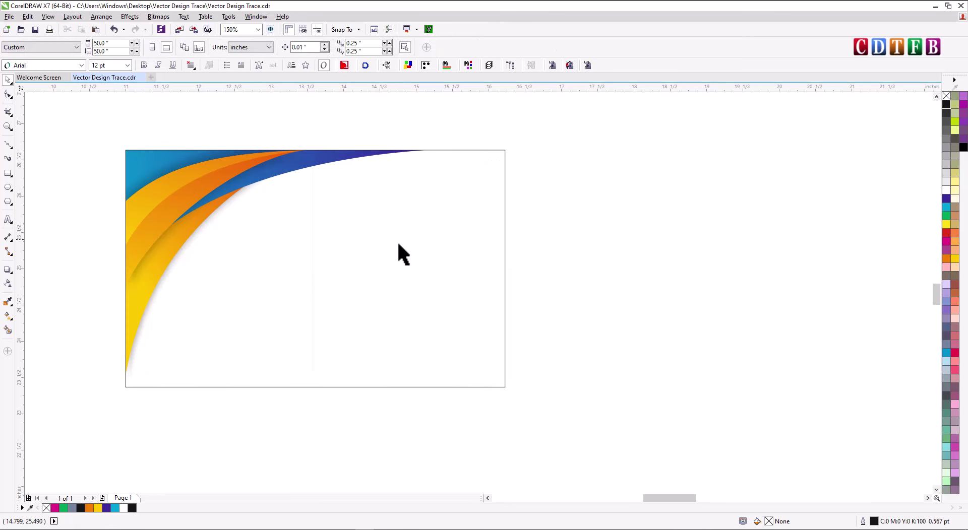
# Step: Paste the cut group into the original rectangle's PowerClip contents and finish editing this level
pyautogui.rightClick(389, 183)
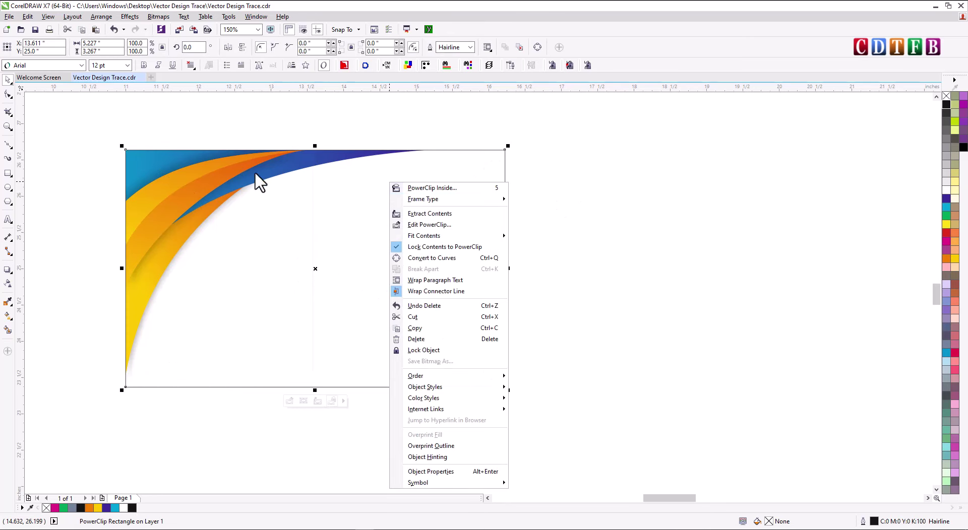
pyautogui.click(434, 225)
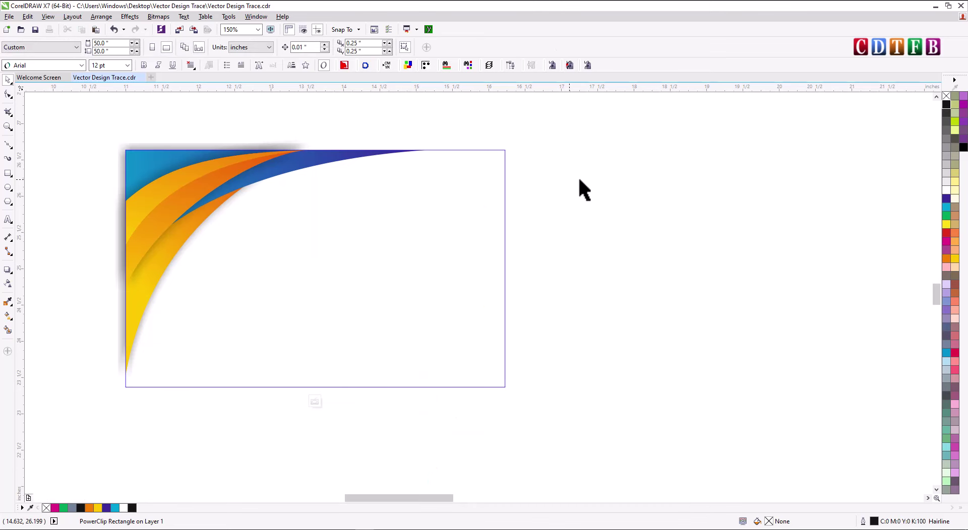
pyautogui.rightClick(536, 206)
pyautogui.click(563, 272)
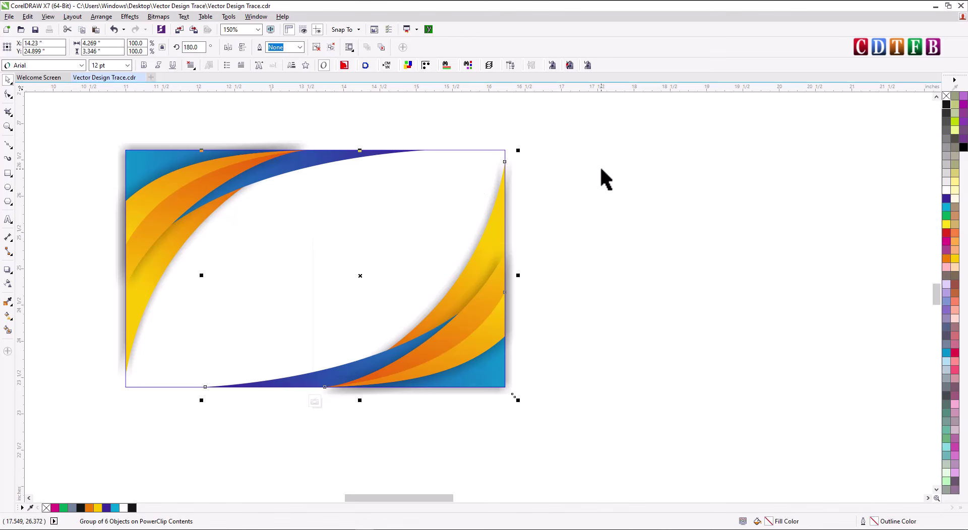
pyautogui.rightClick(394, 207)
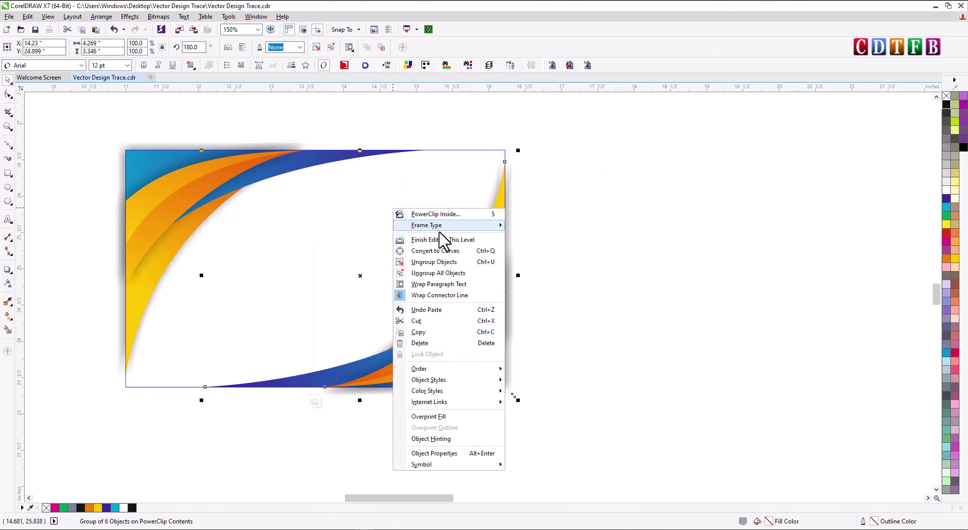
pyautogui.click(452, 241)
pyautogui.click(612, 156)
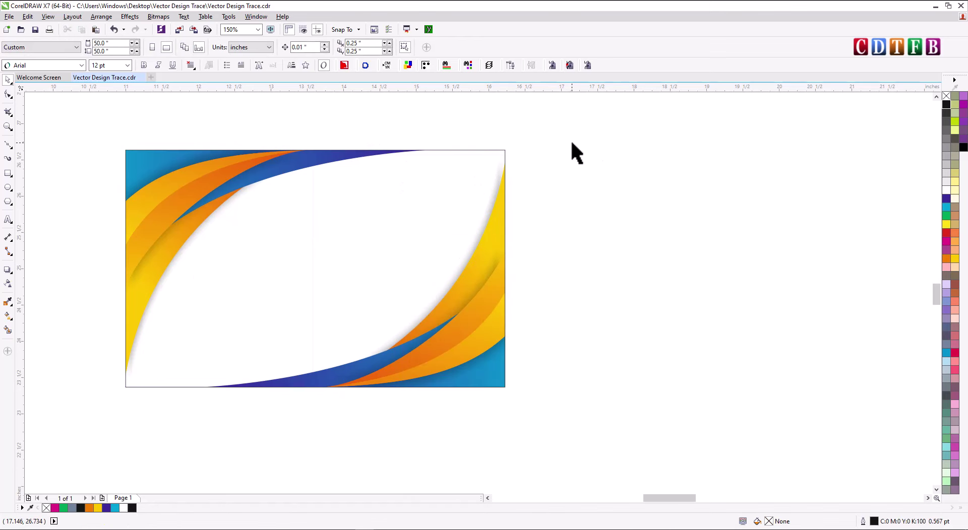
pyautogui.scroll(-2, 366, 204)
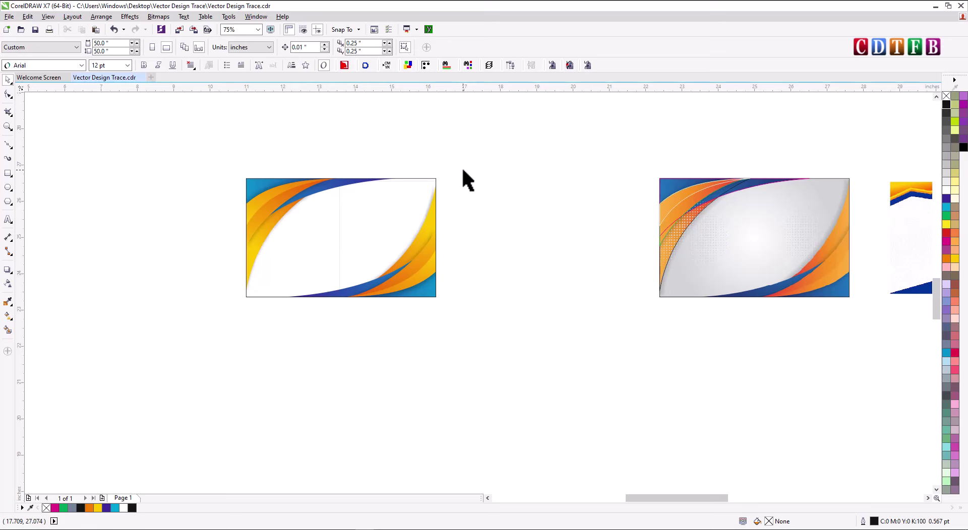
pyautogui.click(413, 205)
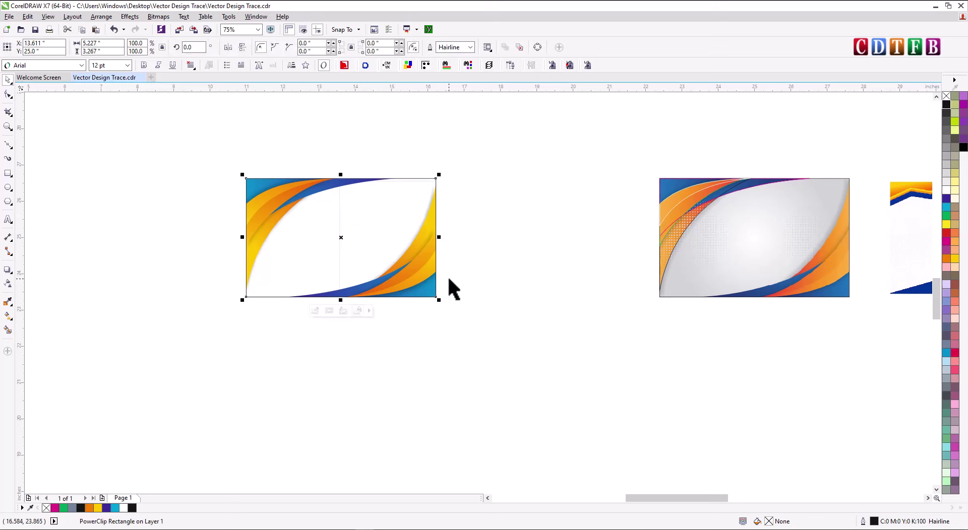
pyautogui.click(460, 212)
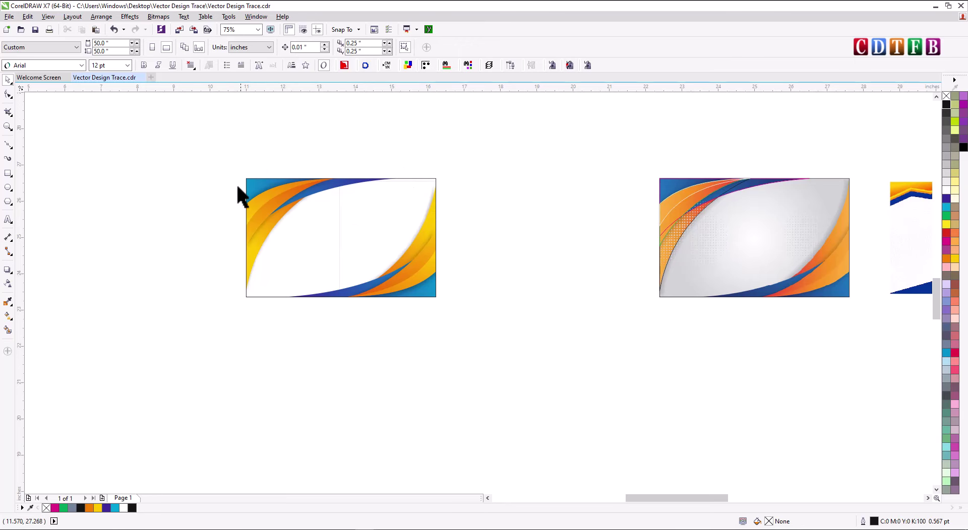
pyautogui.scroll(2, 367, 202)
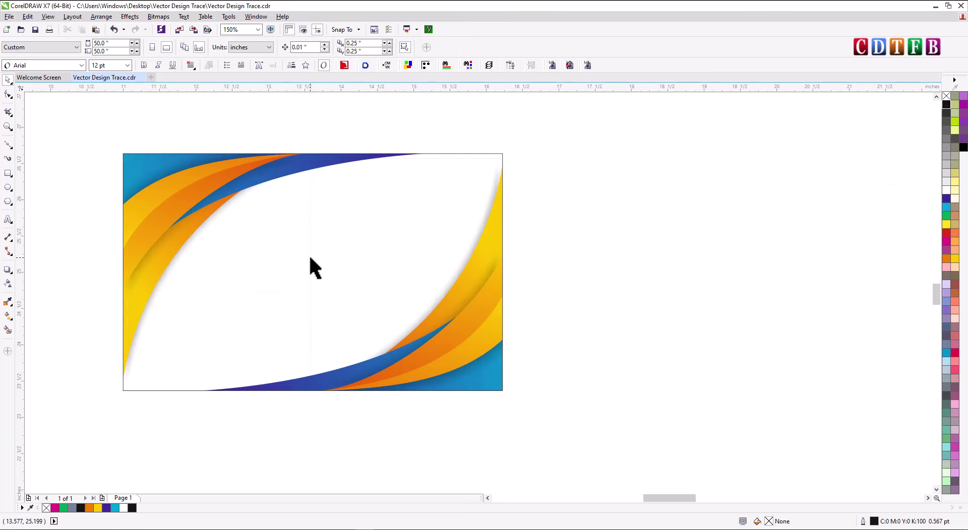
# Step: Move the traced swoosh reference below the finished design and bring the zigzag reference bitmap beside the design
pyautogui.scroll(-4, 310, 258)
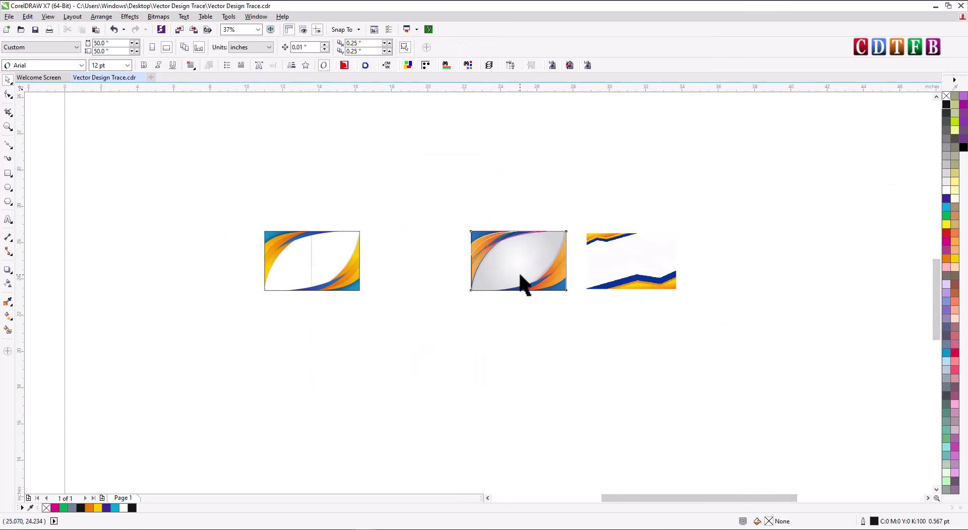
pyautogui.click(524, 285)
pyautogui.moveTo(452, 210); pyautogui.dragTo(600, 322)
pyautogui.moveTo(524, 267); pyautogui.dragTo(332, 331)
pyautogui.moveTo(634, 244); pyautogui.dragTo(441, 257)
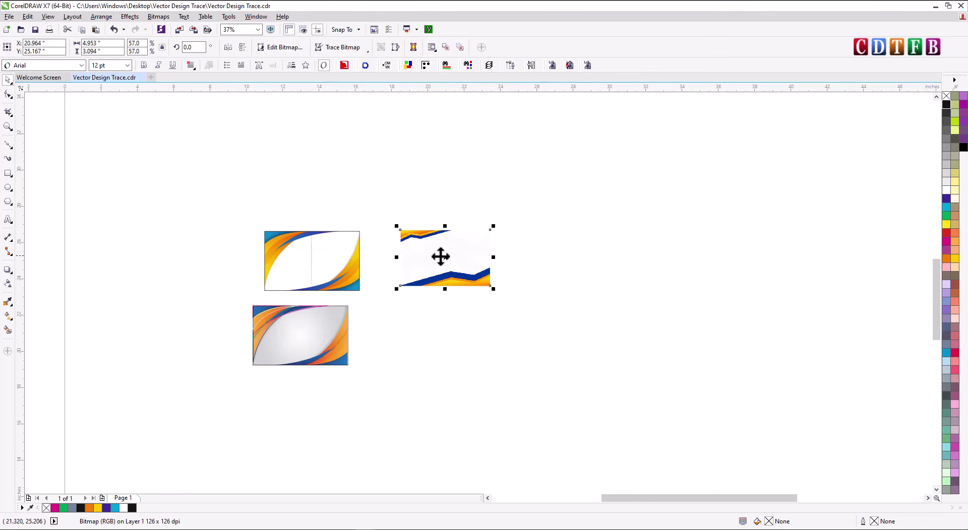
# Step: Draw a rectangle from corner to corner over the zigzag reference bitmap, 4.953 by 3.094 inches
pyautogui.press('z')
pyautogui.moveTo(400, 223); pyautogui.dragTo(521, 300)
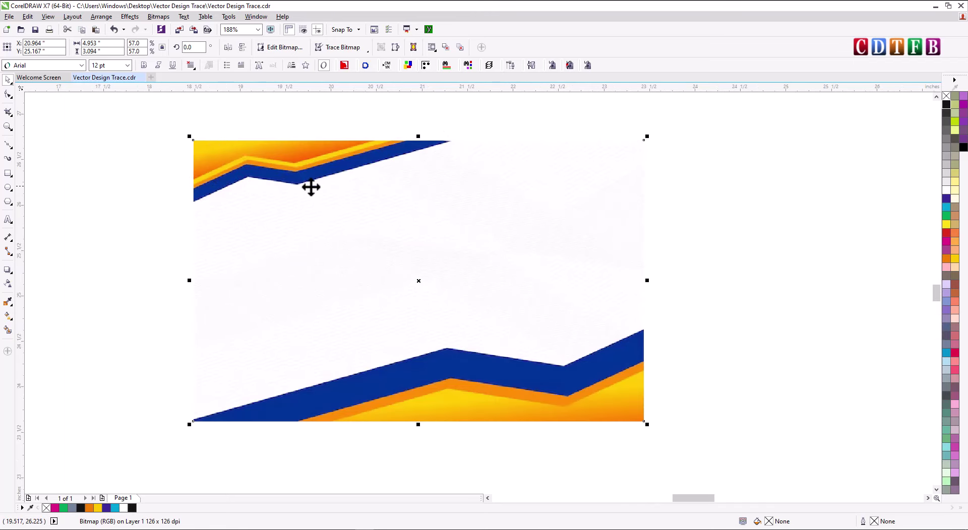
pyautogui.click(8, 173)
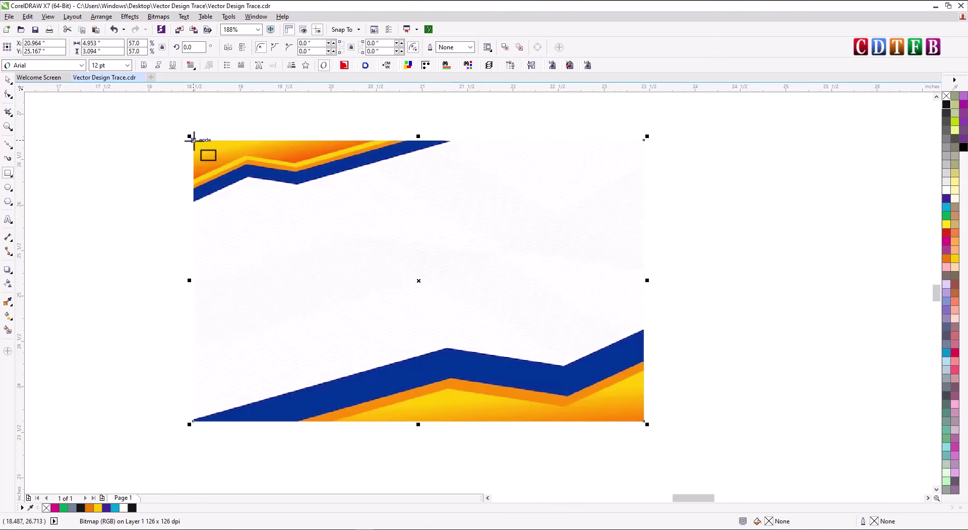
pyautogui.moveTo(194, 141); pyautogui.dragTo(644, 422)
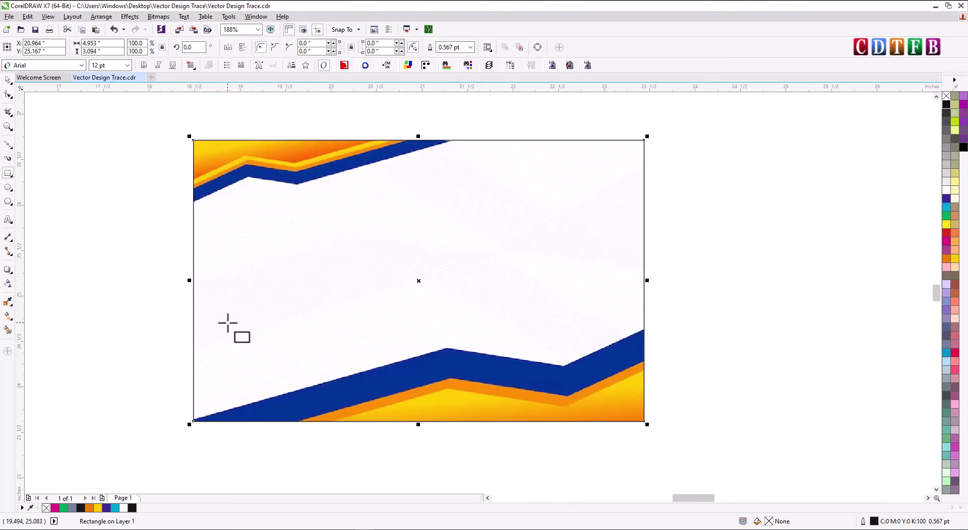
# Step: Trace the lower blue zigzag band's upper edge with the Bézier tool, closing the shape along the rectangle's right and bottom edges
pyautogui.click(10, 146)
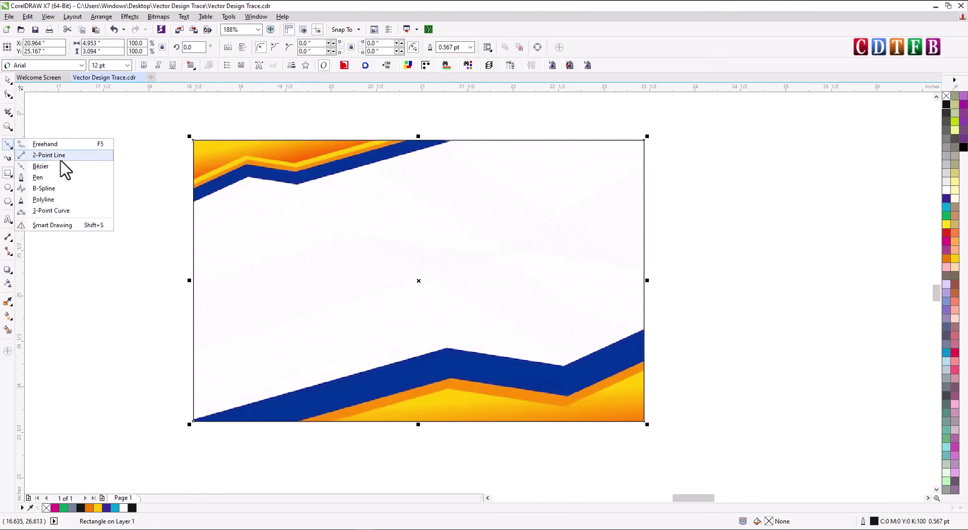
pyautogui.click(46, 179)
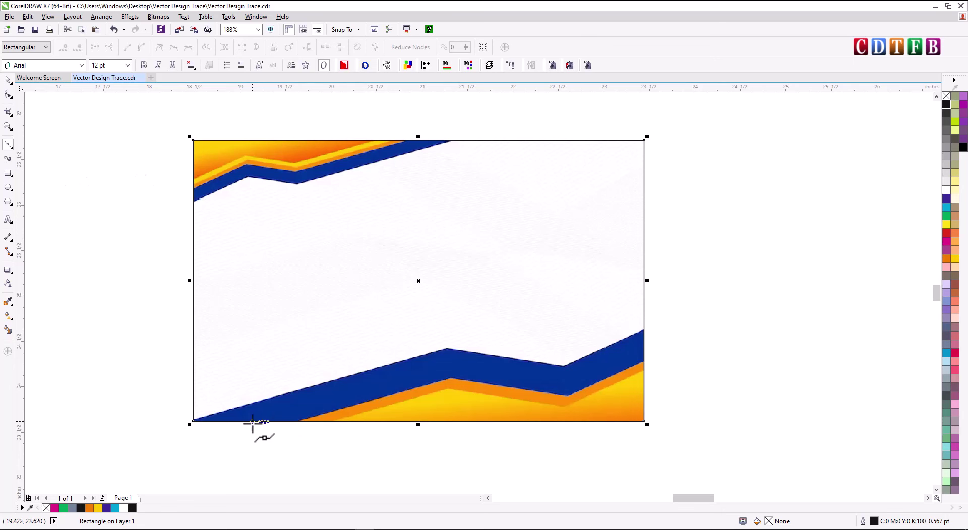
pyautogui.click(193, 422)
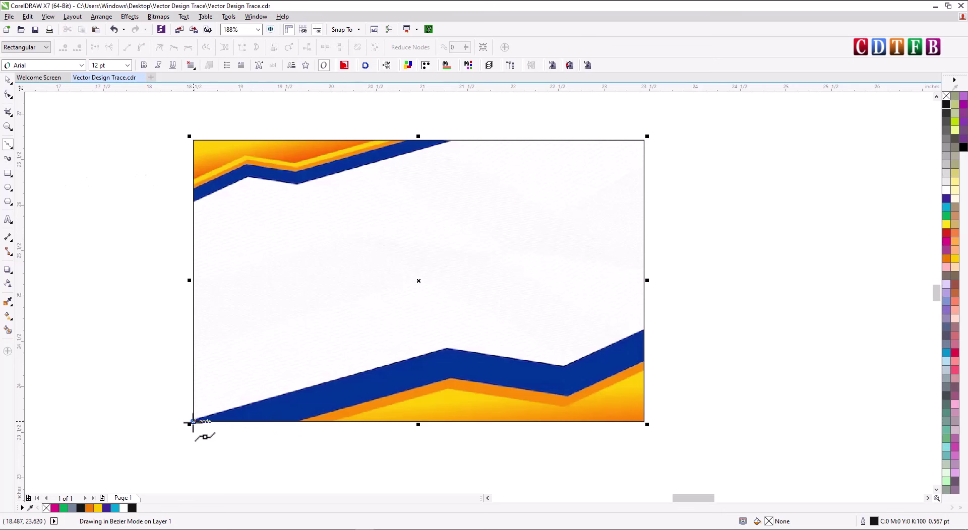
pyautogui.click(447, 347)
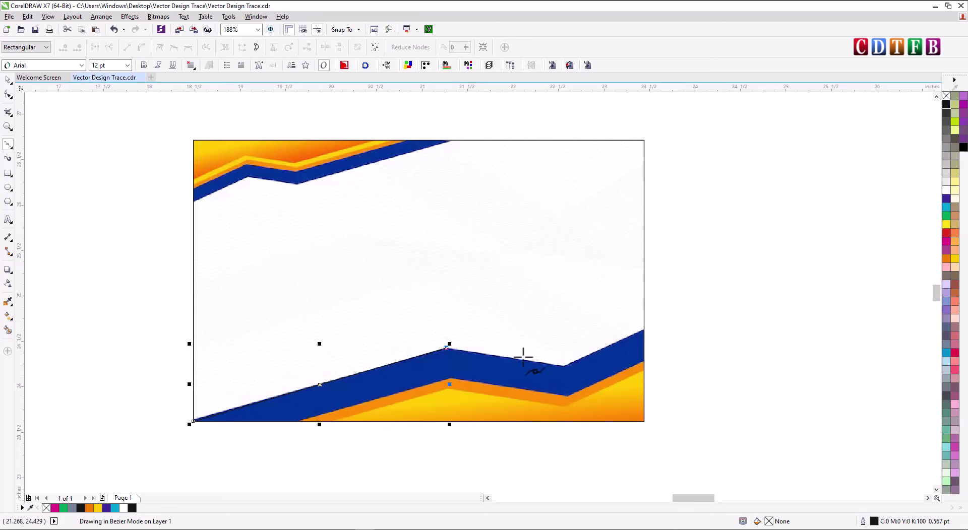
pyautogui.click(562, 366)
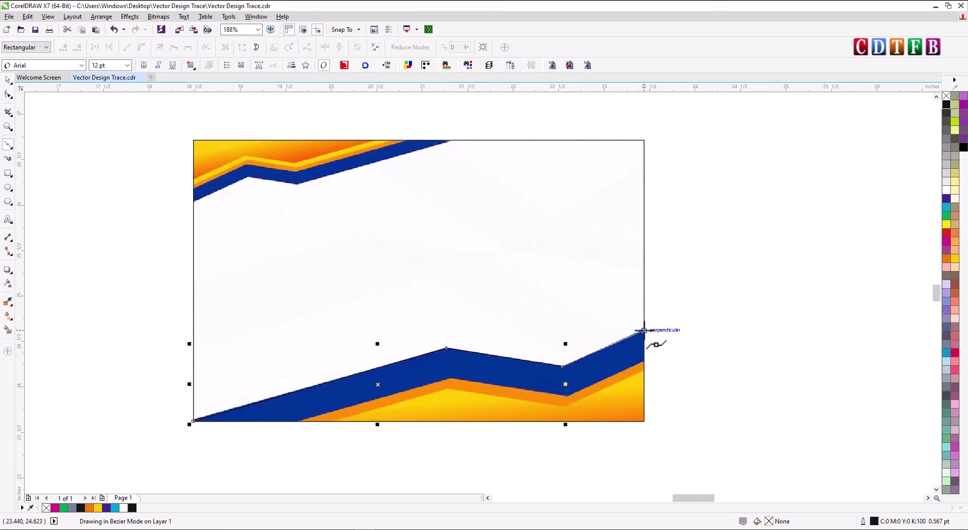
pyautogui.click(644, 331)
pyautogui.click(643, 422)
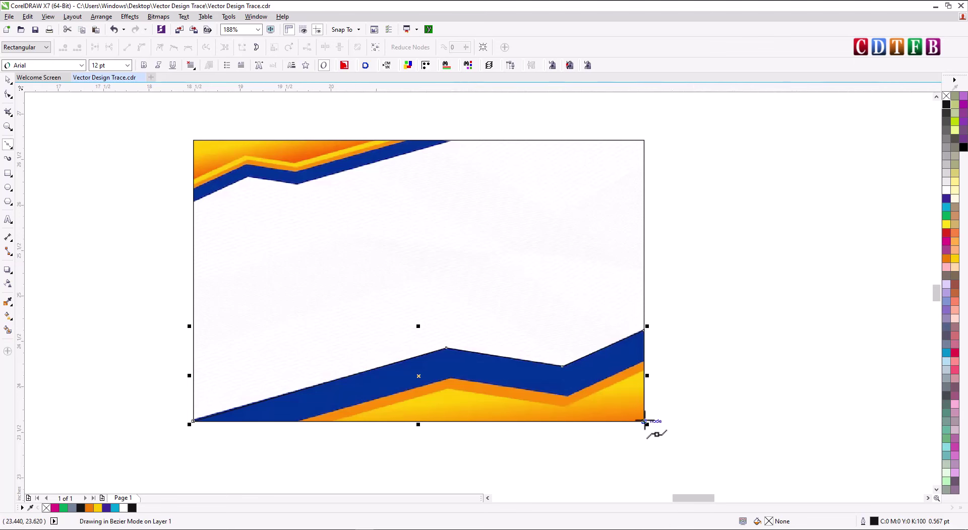
pyautogui.click(192, 421)
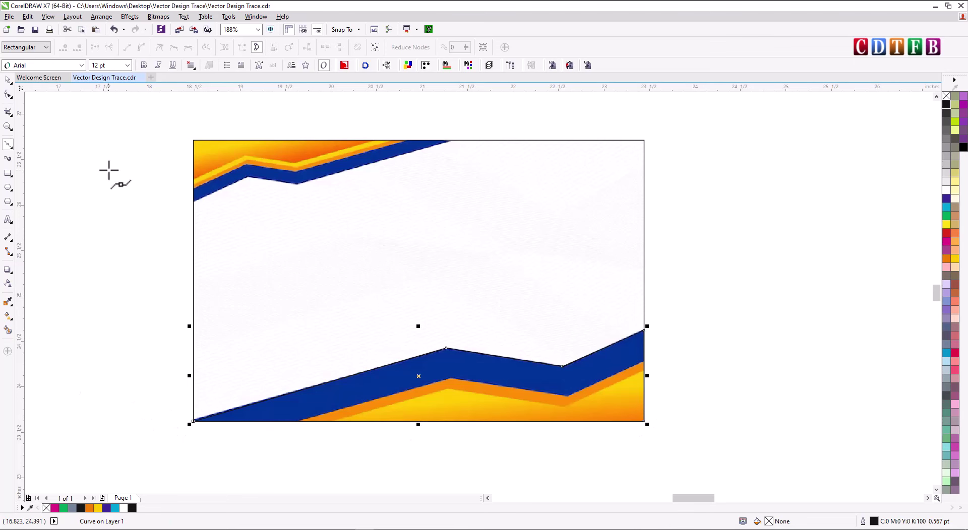
pyautogui.click(7, 80)
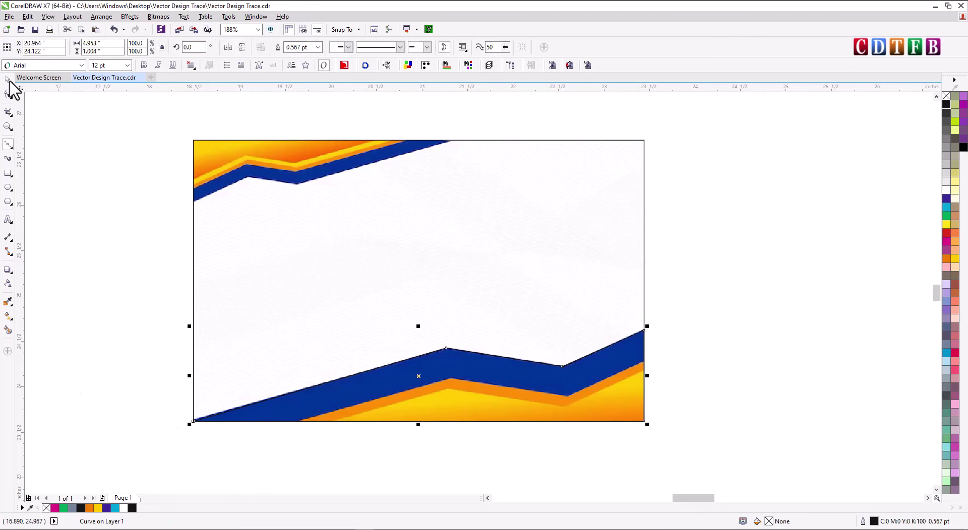
# Step: Trace the orange zigzag band's upper edge with the Bézier tool, closing the shape along the rectangle's right and bottom edges
pyautogui.press('F2')
pyautogui.moveTo(198, 291); pyautogui.dragTo(684, 444)
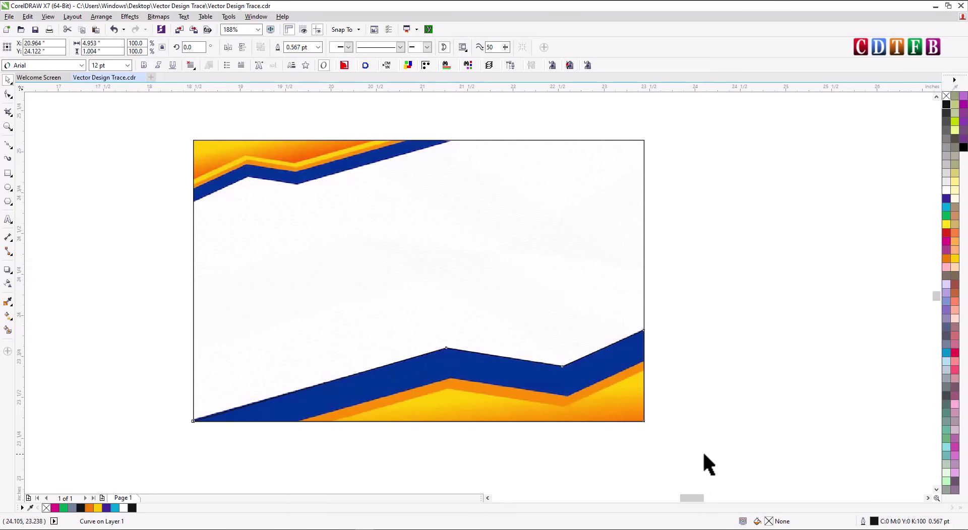
pyautogui.click(8, 145)
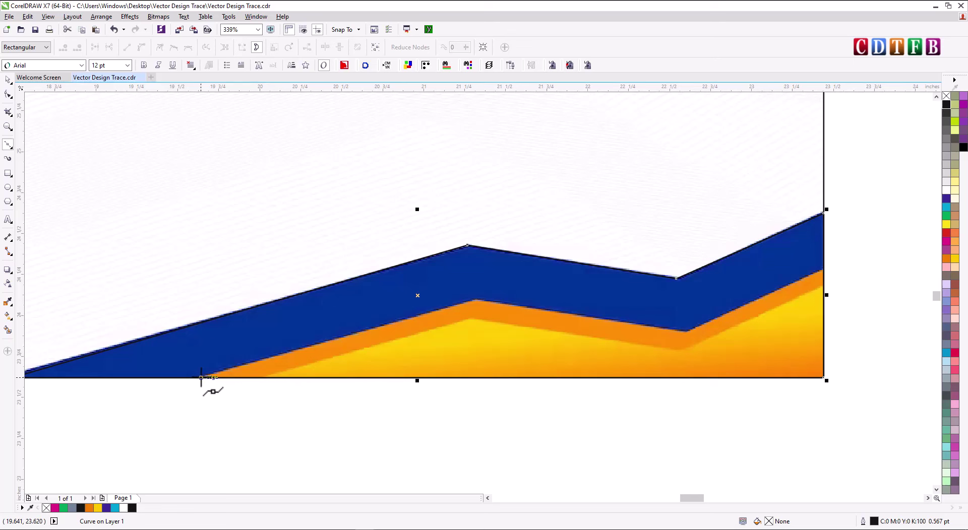
pyautogui.click(201, 377)
pyautogui.keyDown('shift'); pyautogui.click(475, 300); pyautogui.keyUp('shift')
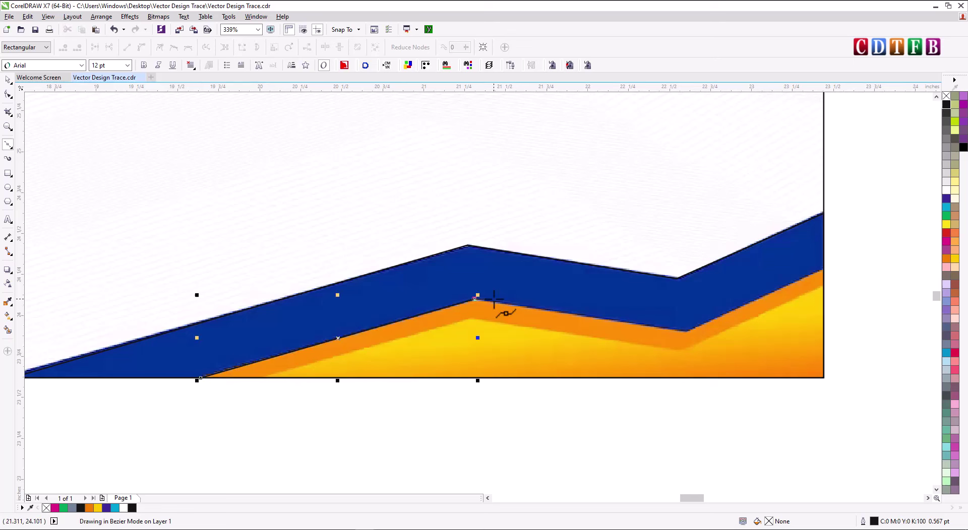
pyautogui.keyDown('shift'); pyautogui.click(686, 332); pyautogui.keyUp('shift')
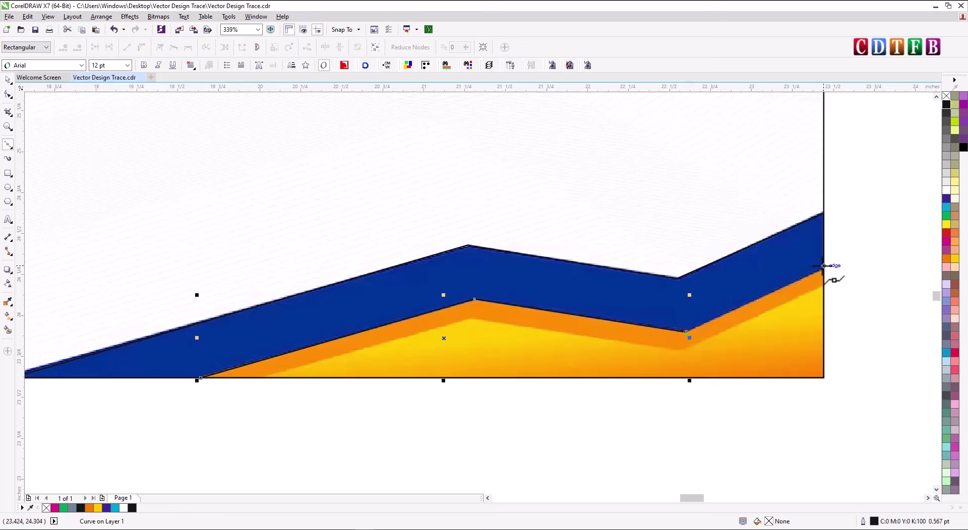
pyautogui.keyDown('shift'); pyautogui.click(823, 268); pyautogui.keyUp('shift')
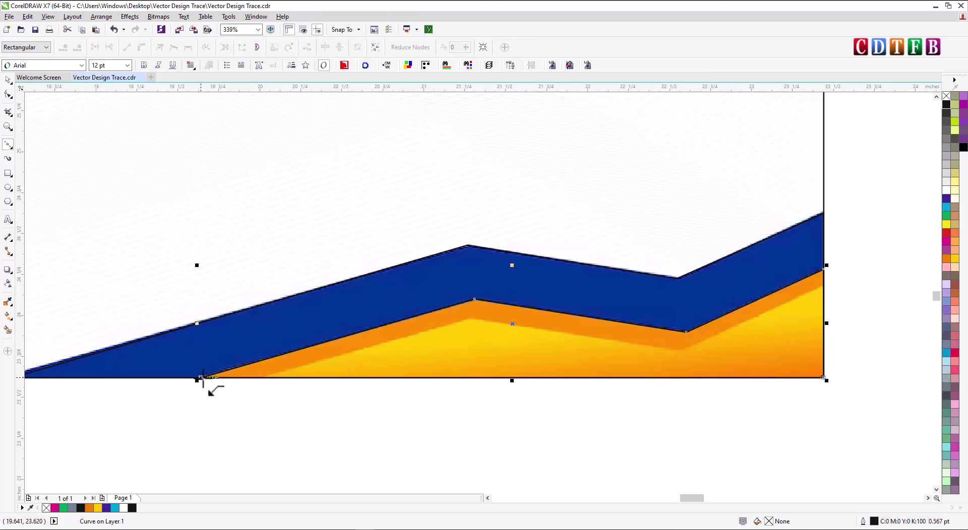
pyautogui.keyDown('shift'); pyautogui.click(201, 378); pyautogui.keyUp('shift')
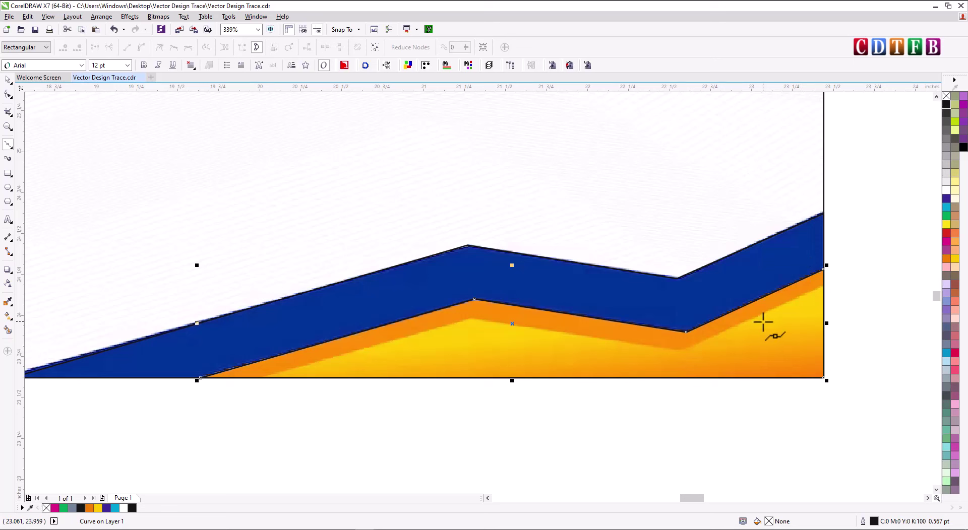
pyautogui.click(8, 80)
# Step: Trace the yellow area's upper zigzag edge with the Bézier tool, closing the shape along the rectangle's right and bottom edges
pyautogui.click(7, 146)
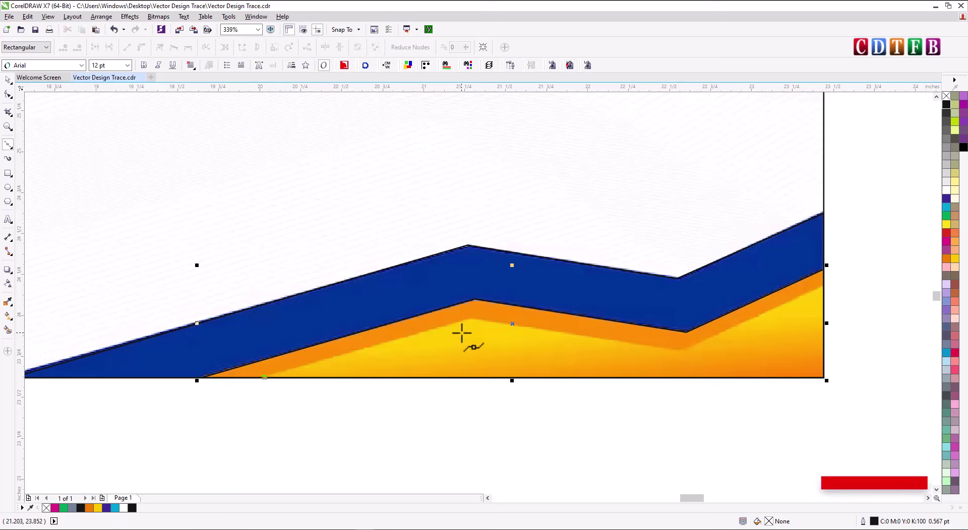
pyautogui.click(470, 317)
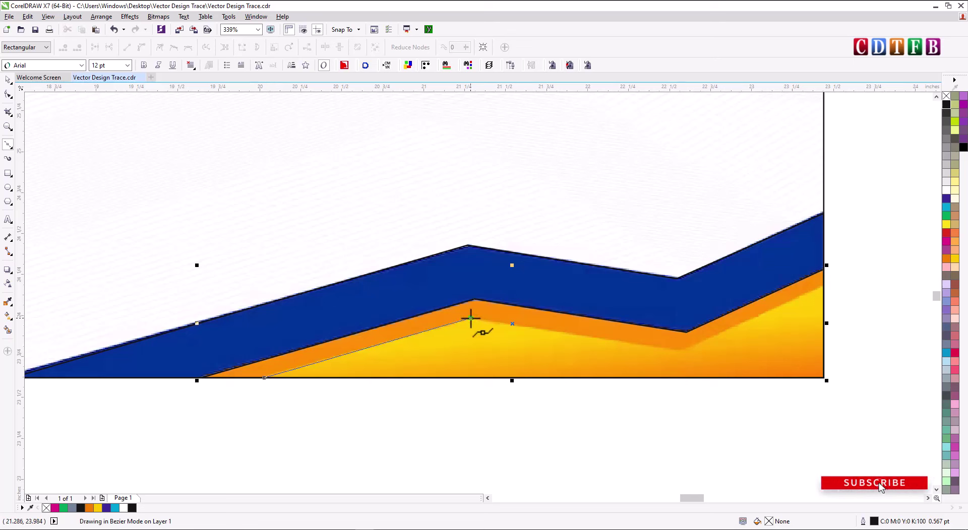
pyautogui.click(681, 349)
pyautogui.click(823, 283)
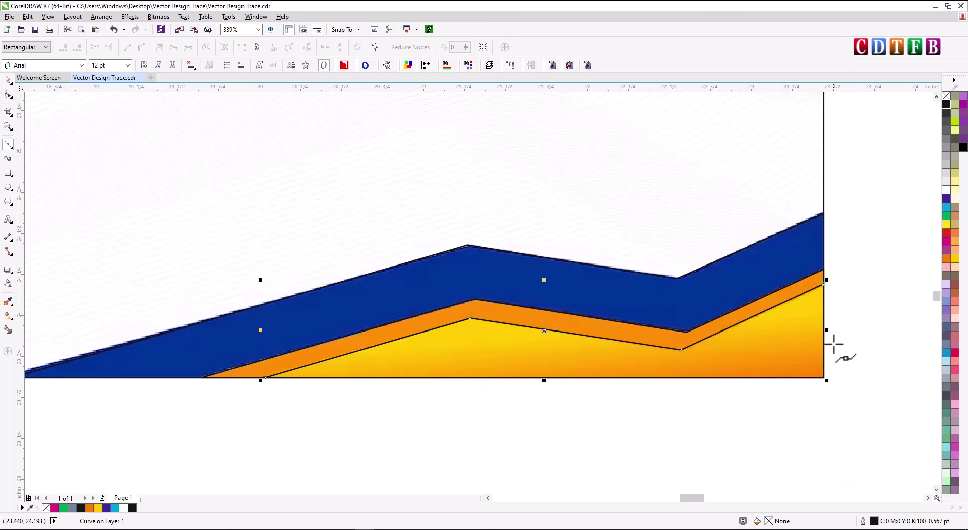
pyautogui.click(824, 377)
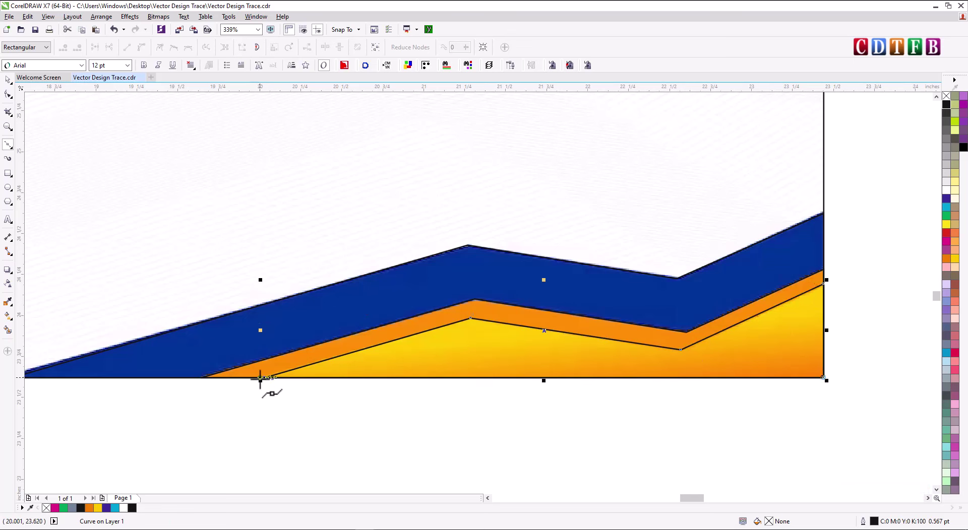
pyautogui.click(264, 377)
pyautogui.press('space')
pyautogui.scroll(-2, 629, 286)
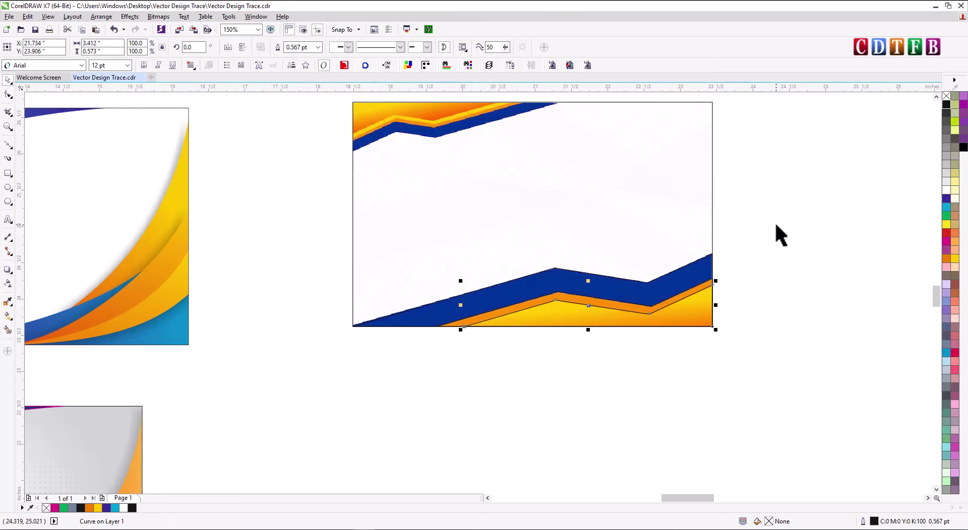
pyautogui.click(778, 237)
# Step: Fill the largest zigzag shape with green C:70 M:0 Y:100 K:0 and remove its outline
pyautogui.click(697, 284)
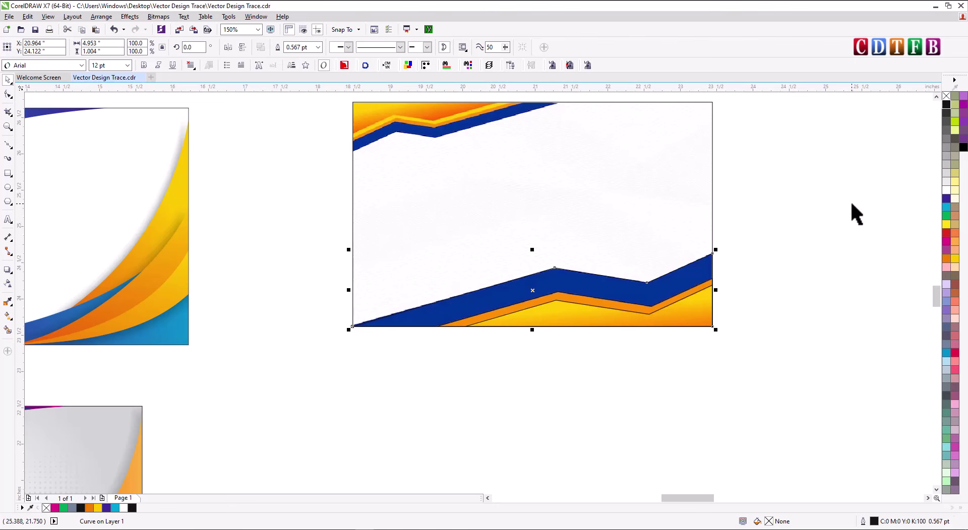
pyautogui.click(955, 121)
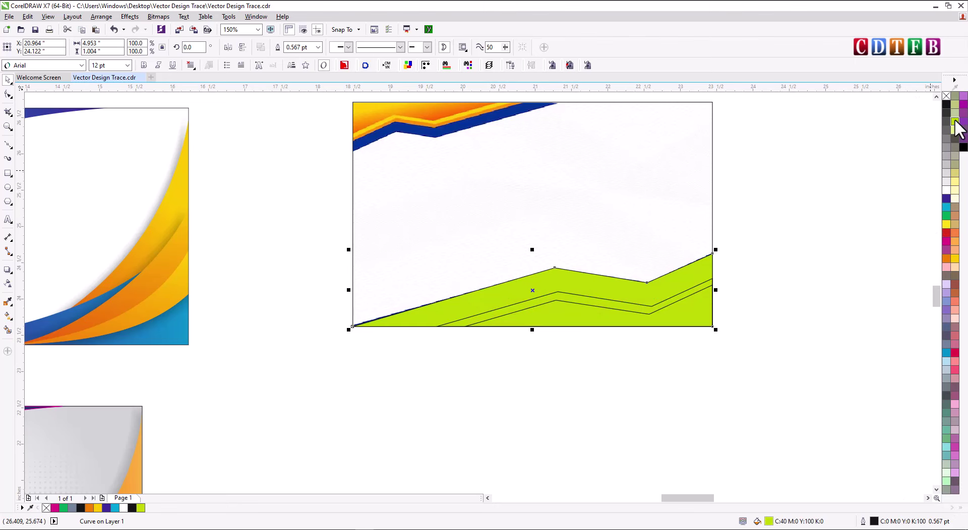
pyautogui.click(707, 276)
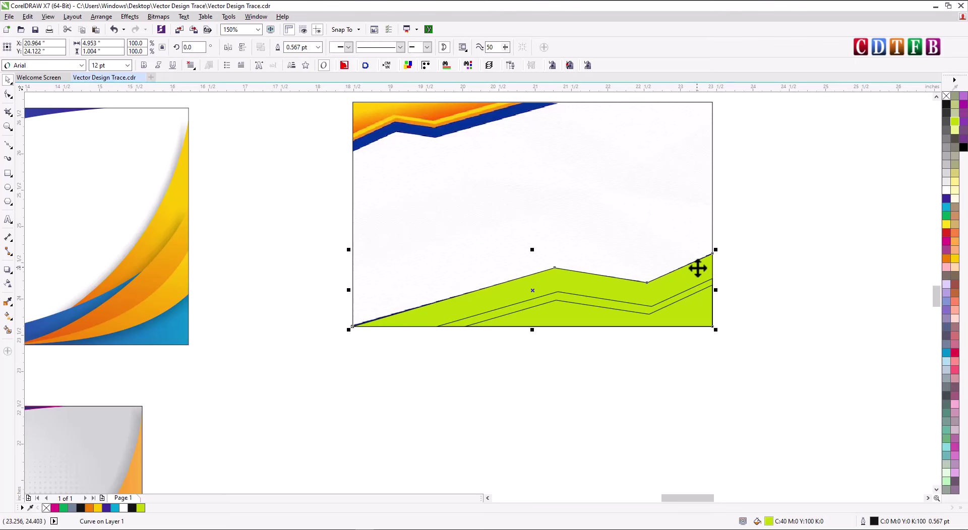
pyautogui.doubleClick(768, 522)
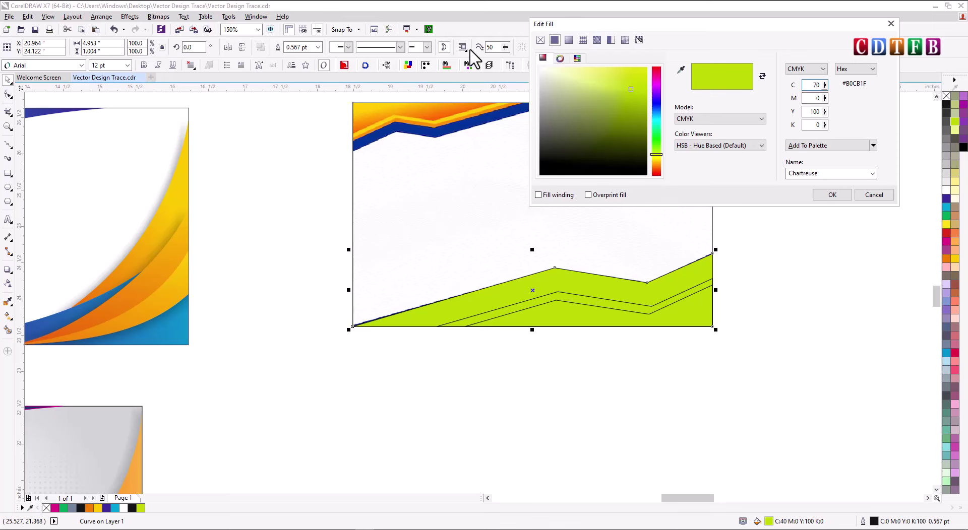
pyautogui.click(813, 111)
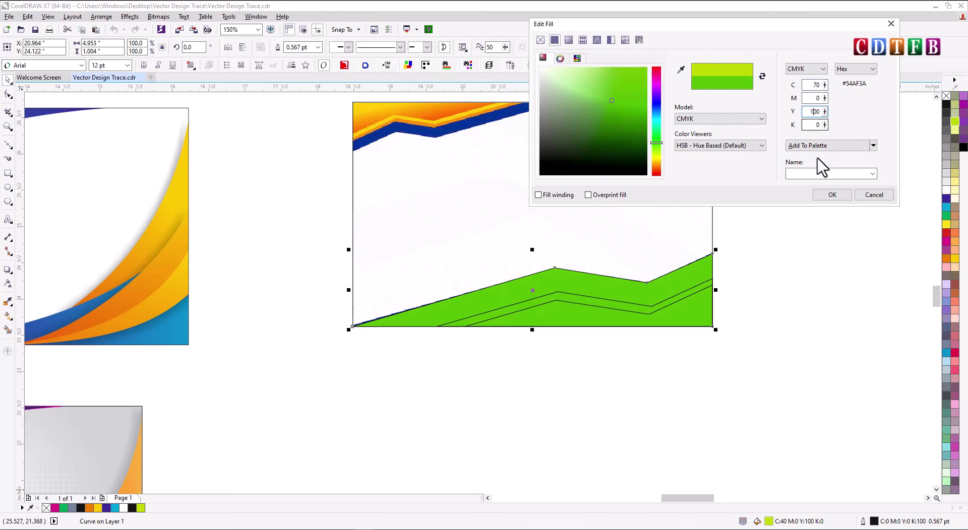
pyautogui.click(832, 195)
pyautogui.click(846, 192)
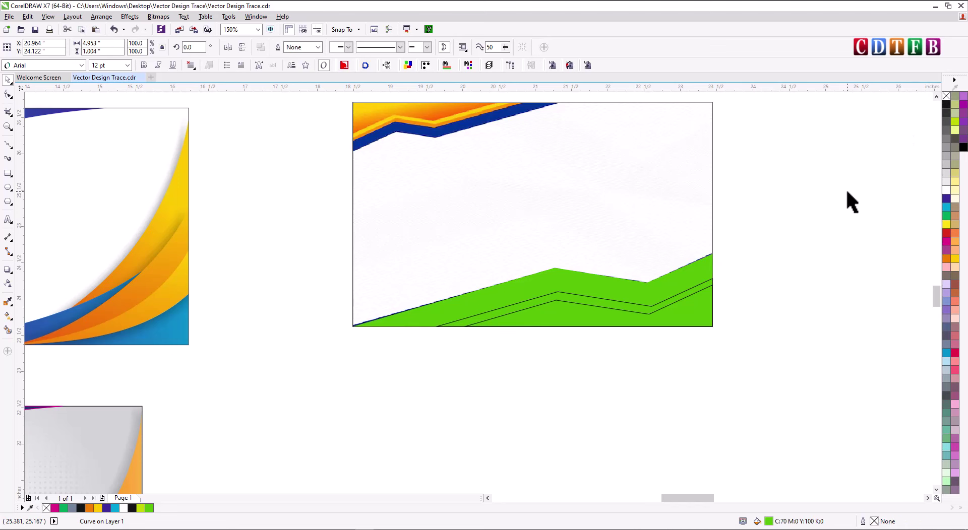
# Step: Fill the middle zigzag shape with purple C:40 M:100 Y:0 K:0 and remove its outline
pyautogui.click(635, 303)
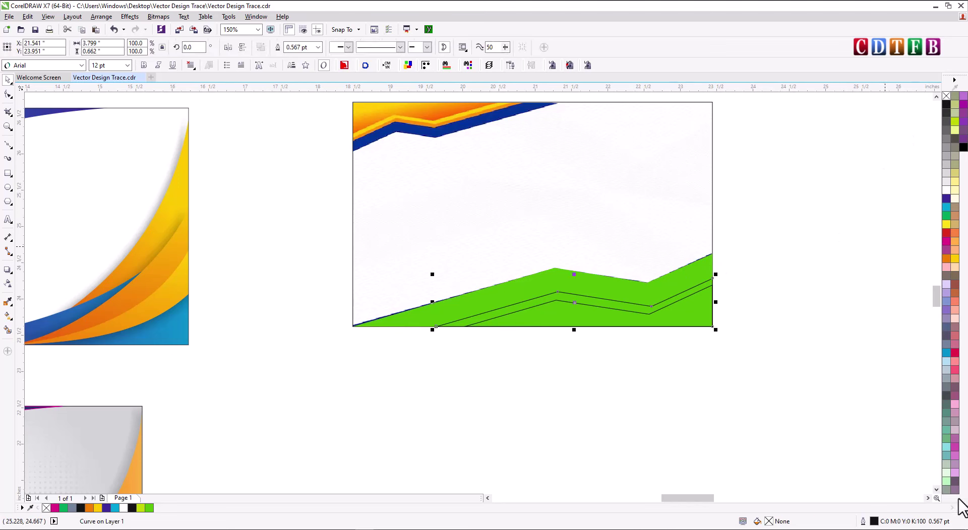
pyautogui.click(963, 108)
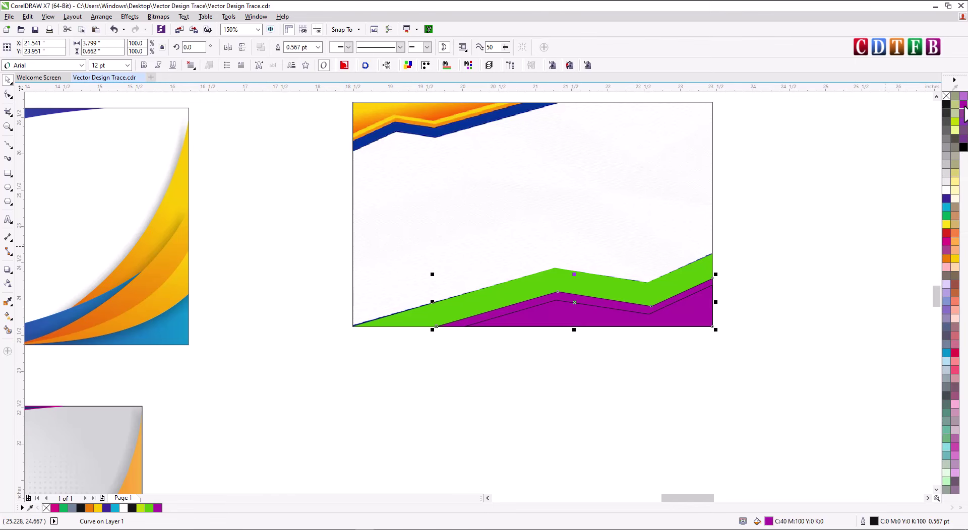
pyautogui.rightClick(946, 96)
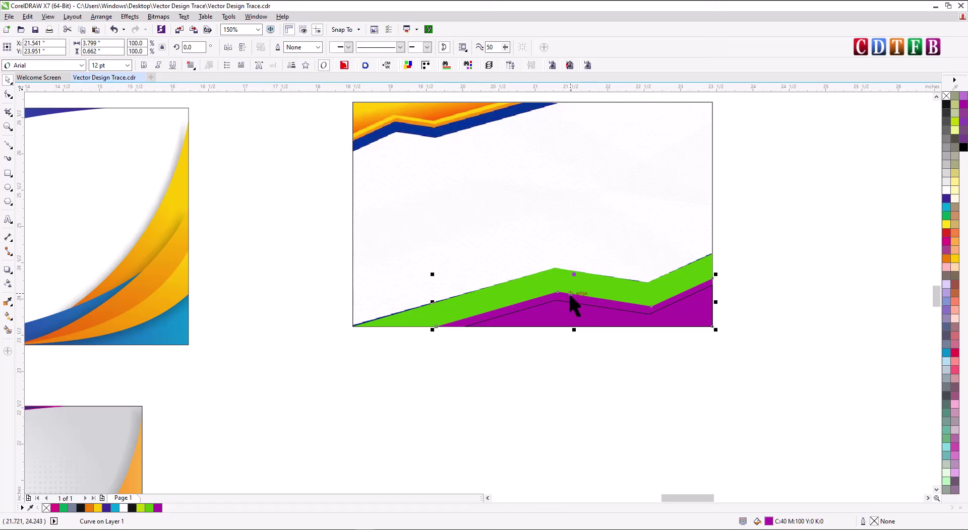
# Step: Fill the innermost zigzag shape with purple C:40 M:100 Y:0 K:0, and undo the removal of its outline
pyautogui.click(612, 327)
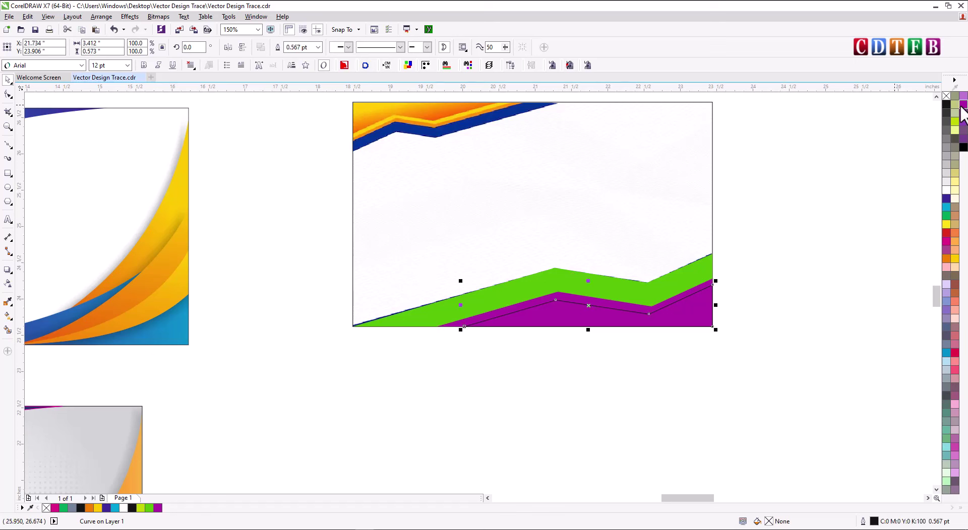
pyautogui.click(962, 105)
pyautogui.rightClick(946, 96)
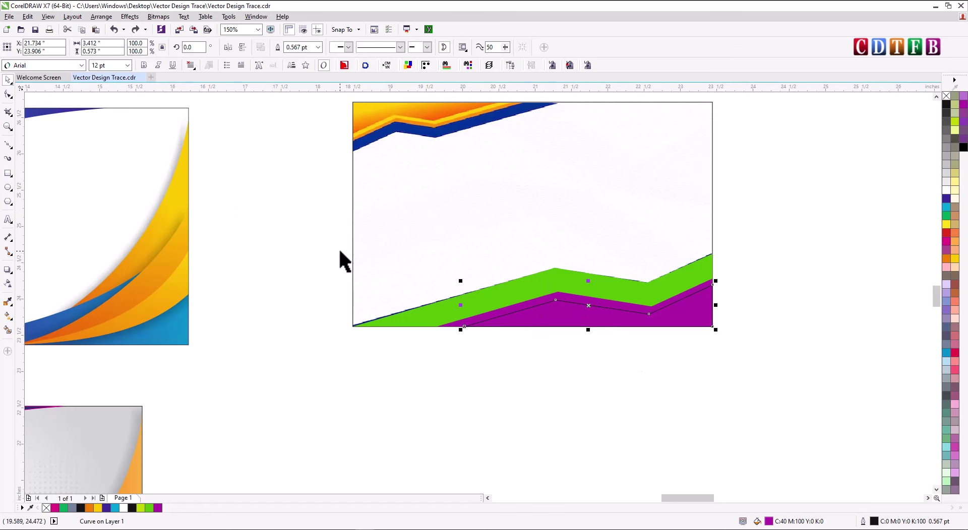
pyautogui.hotkey('ctrl', 'z')
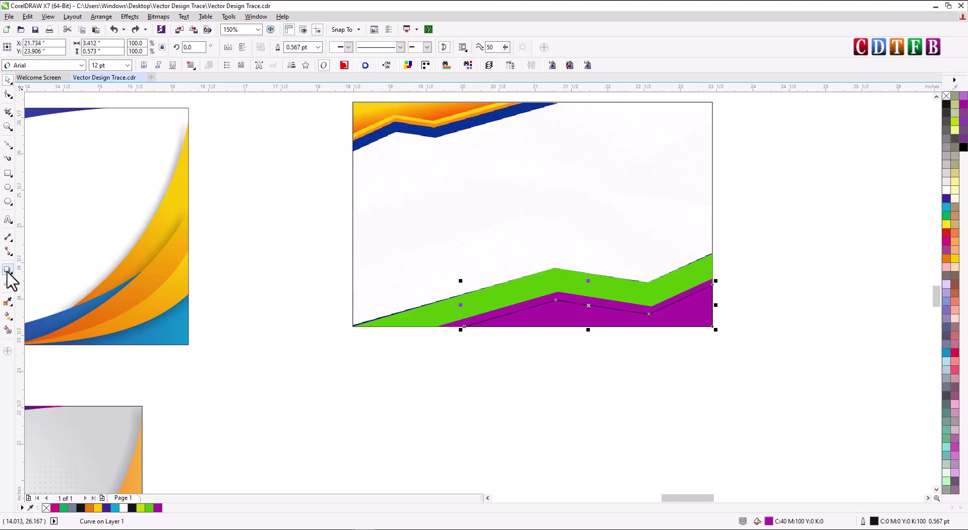
# Step: Apply a vertical linear fountain fill to the innermost zigzag shape, from purple at the top to light pink at the bottom
pyautogui.click(7, 317)
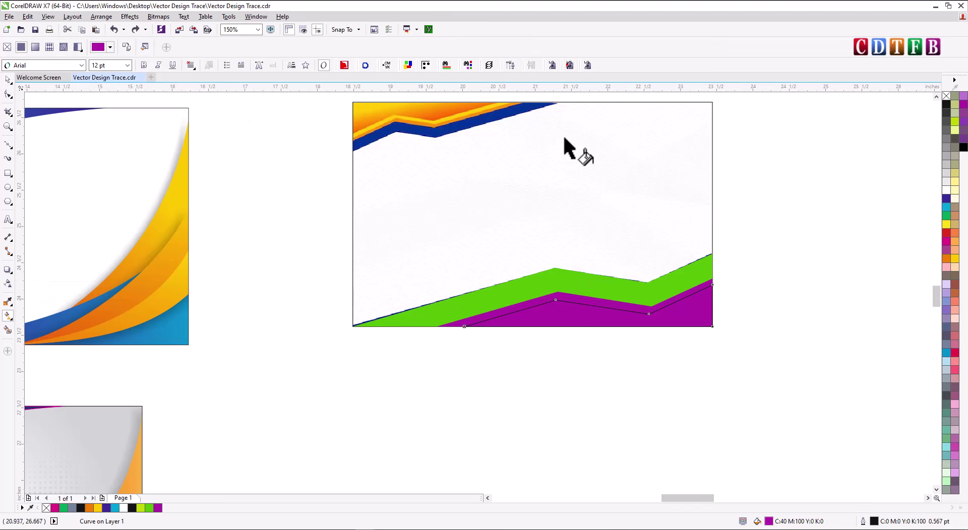
pyautogui.moveTo(591, 302); pyautogui.dragTo(587, 336)
pyautogui.click(589, 335)
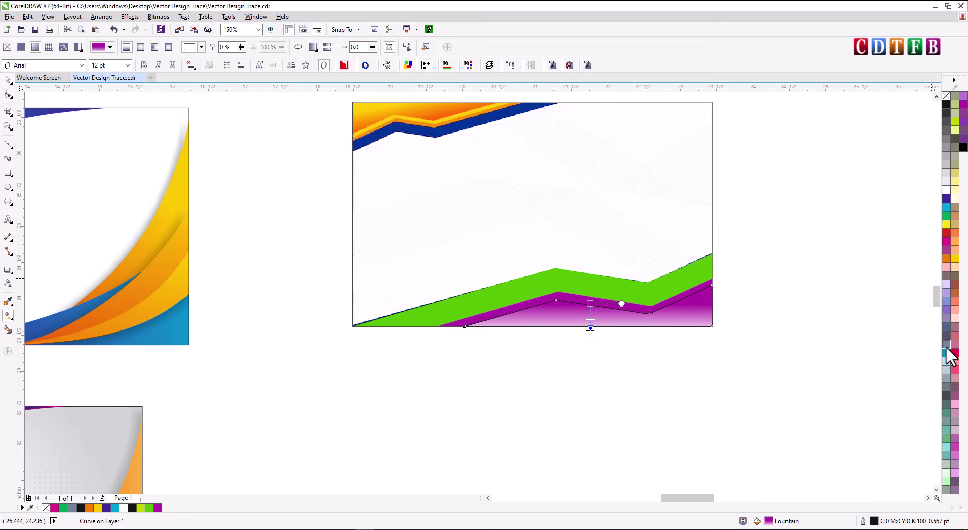
pyautogui.click(953, 408)
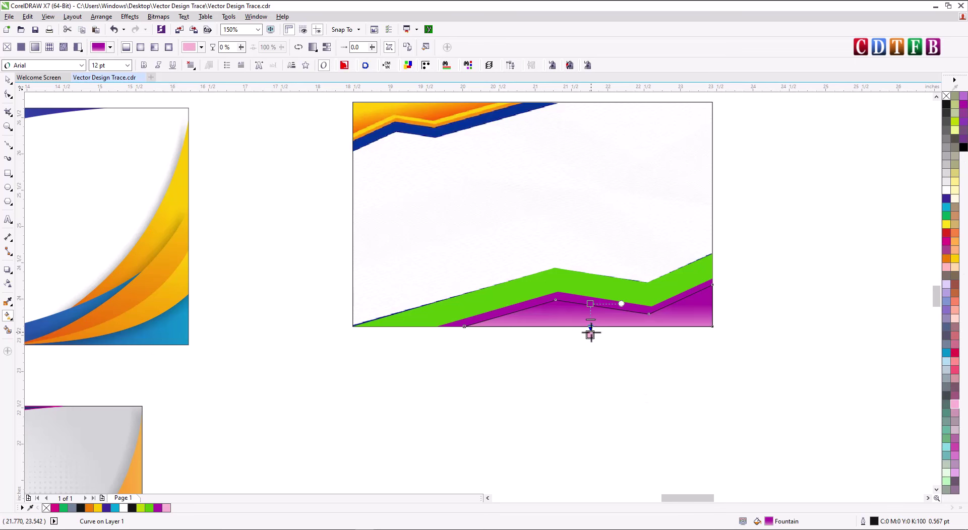
# Step: Remove the innermost zigzag shape's outline and move its fountain fill's purple start point up to the green band's lower edge
pyautogui.press('space')
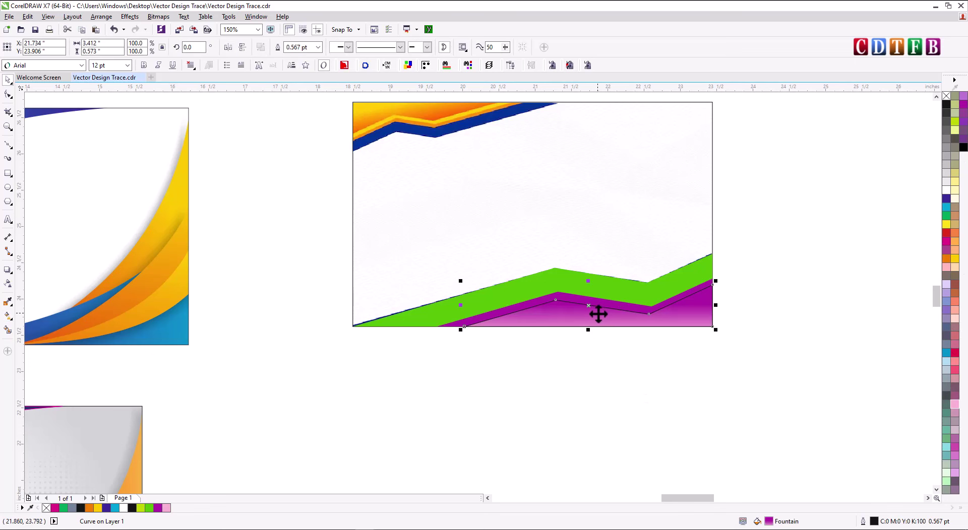
pyautogui.rightClick(946, 97)
pyautogui.press('g')
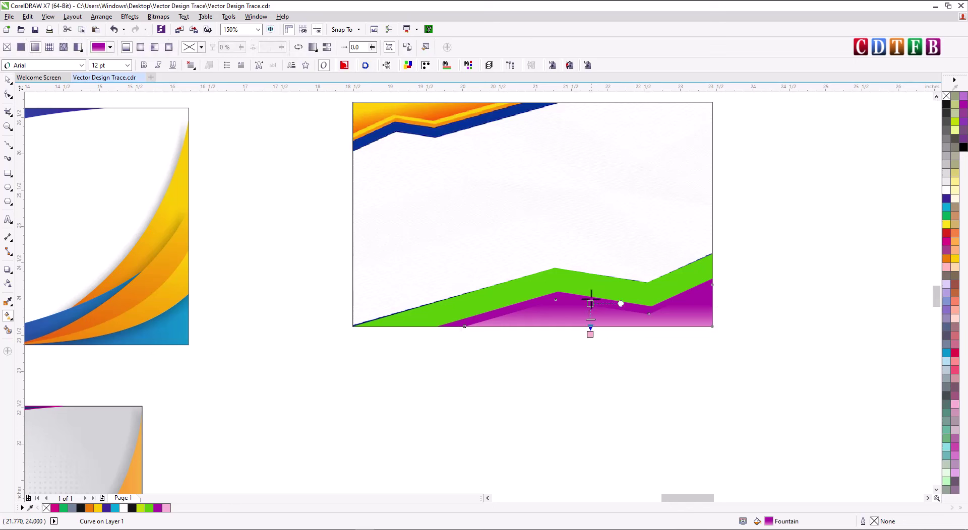
pyautogui.moveTo(590, 303); pyautogui.dragTo(590, 293)
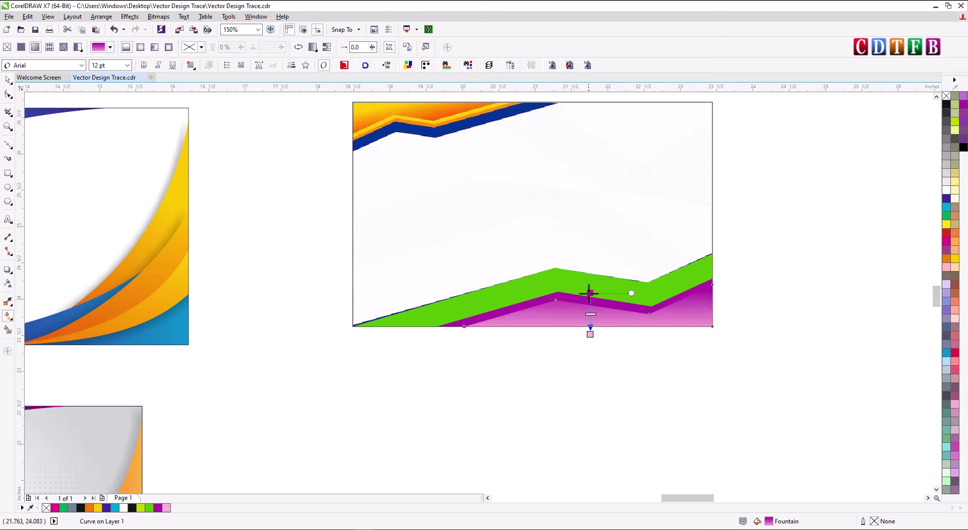
pyautogui.click(590, 333)
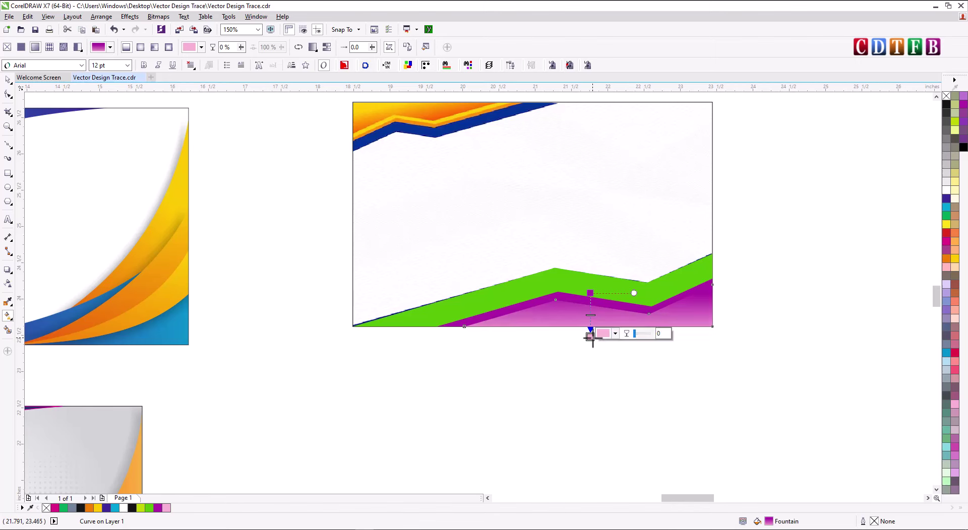
pyautogui.press('space')
pyautogui.click(838, 232)
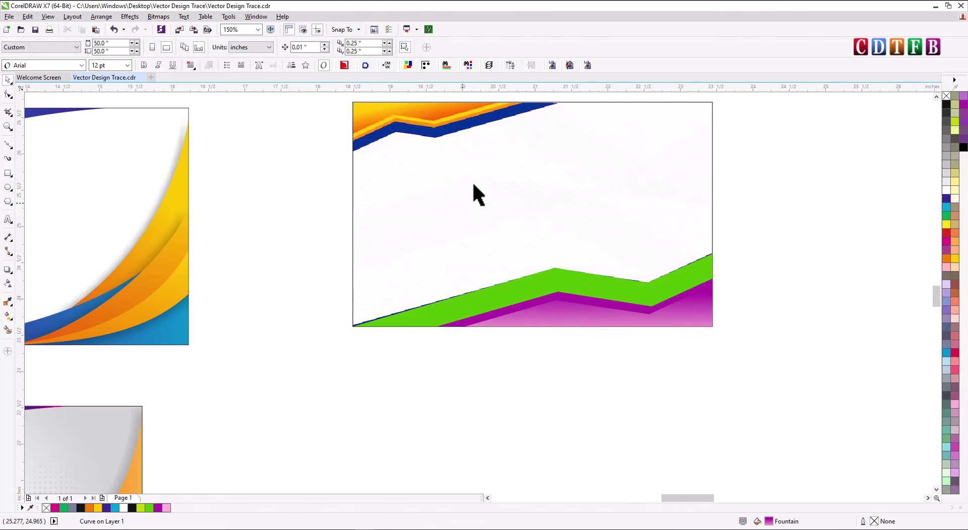
# Step: Move the three traced zigzag shapes together straight down below the reference bitmap, and select only the gradient-filled shape
pyautogui.moveTo(762, 247); pyautogui.dragTo(342, 337)
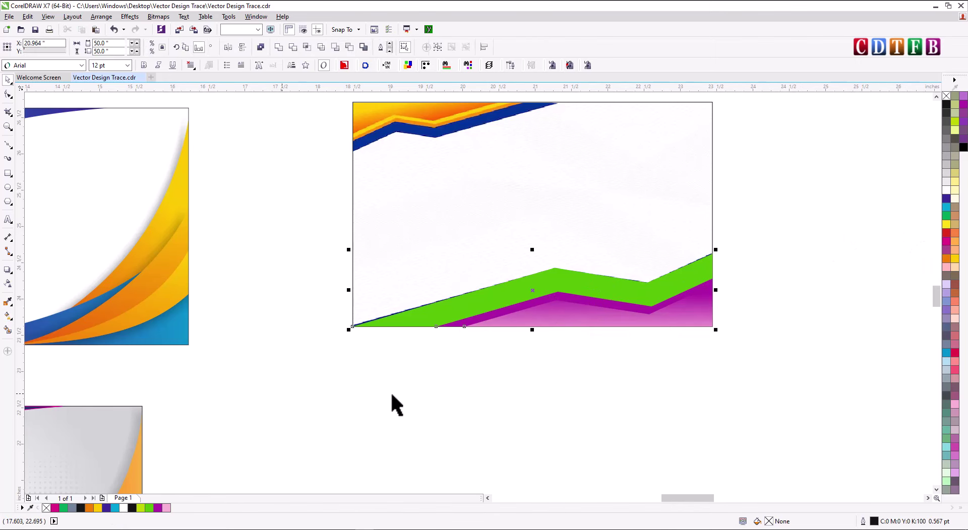
pyautogui.moveTo(512, 289); pyautogui.dragTo(513, 386)
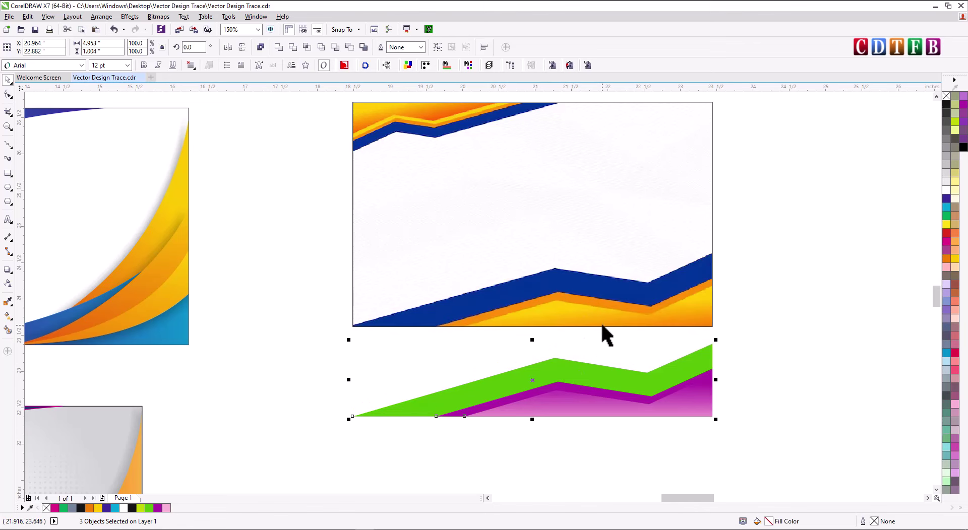
pyautogui.press('Escape')
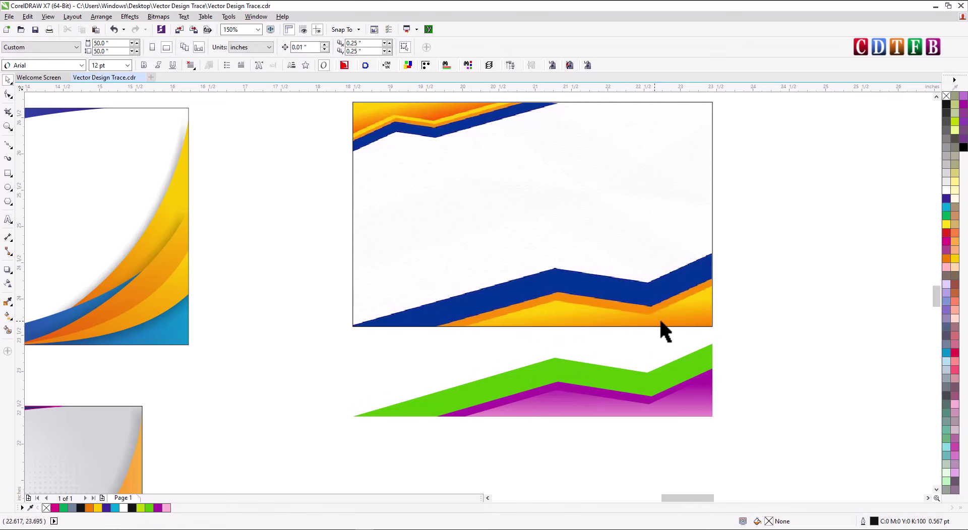
pyautogui.click(598, 403)
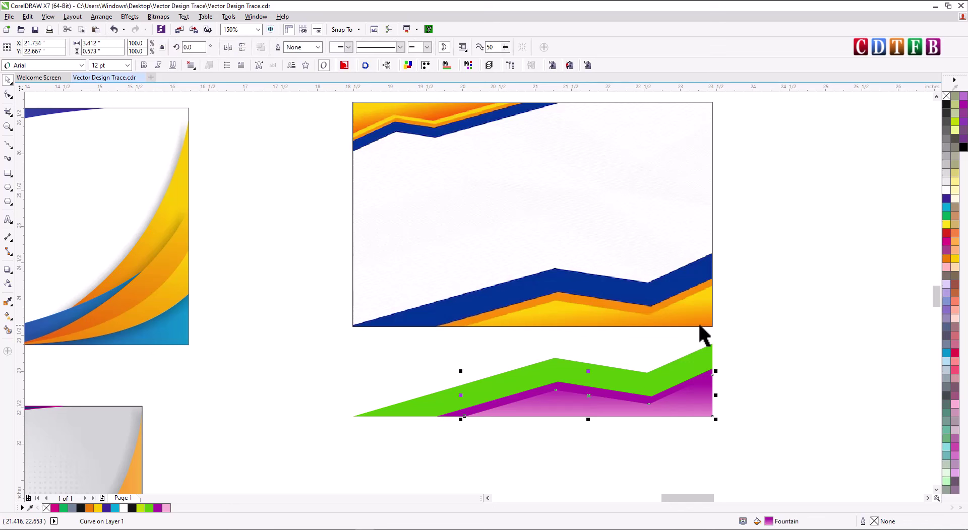
# Step: Reverse the innermost zigzag shape's fountain fill so purple lies at the bottom, and pull its end and start points closer to the shape
pyautogui.click(7, 317)
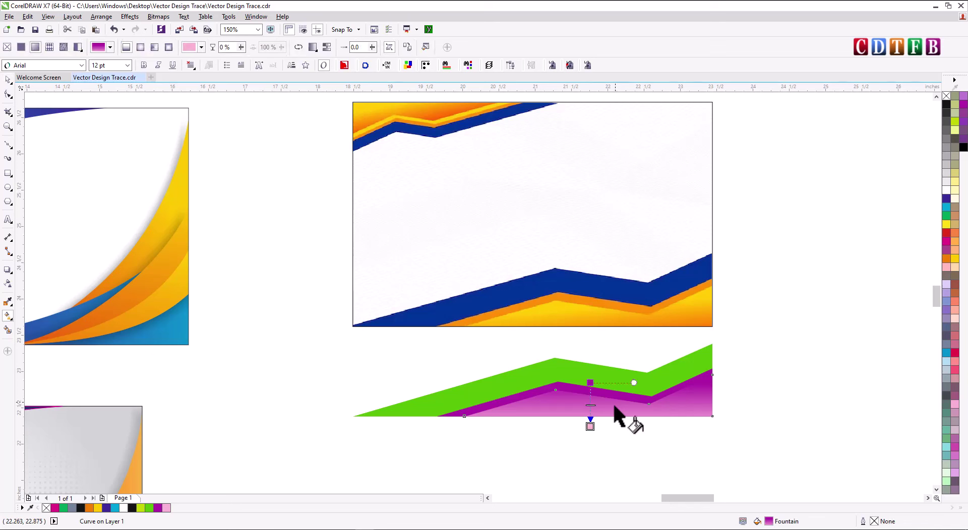
pyautogui.click(299, 48)
pyautogui.moveTo(590, 426); pyautogui.dragTo(592, 420)
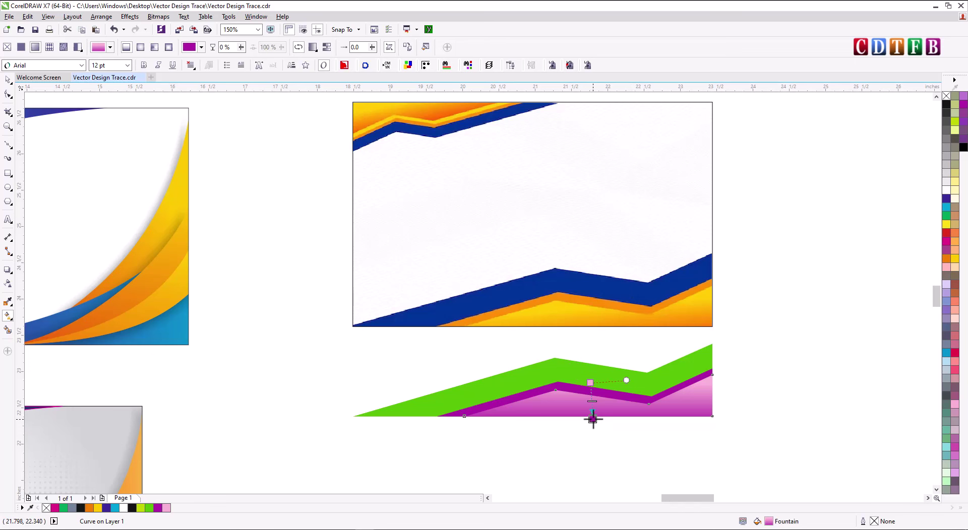
pyautogui.moveTo(590, 383)
pyautogui.mouseDown()
pyautogui.moveTo(593, 401)
pyautogui.moveTo(584, 396)
pyautogui.moveTo(594, 391)
pyautogui.mouseUp()
pyautogui.click(593, 422)
pyautogui.press('space')
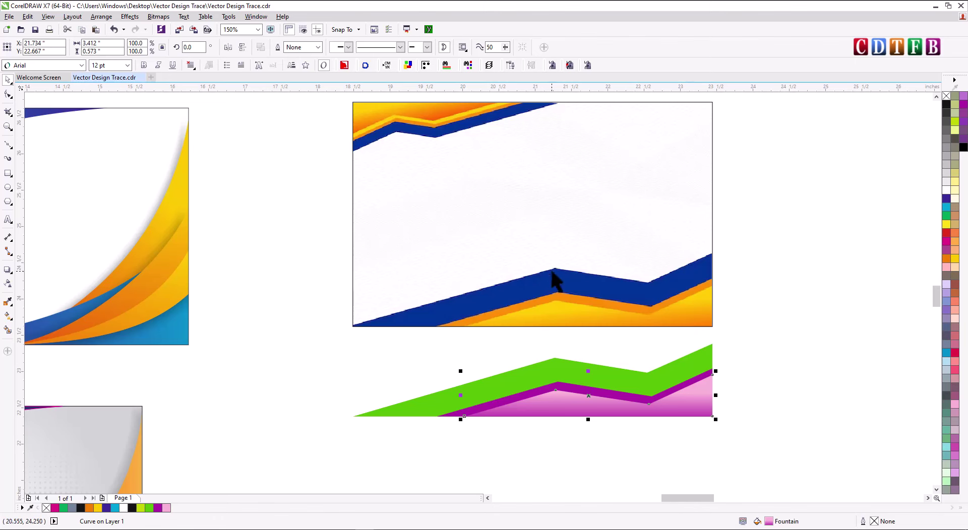
# Step: Fill the green upper band with black C:0 M:0 Y:0 K:100 and the purple middle band with orange
pyautogui.click(681, 364)
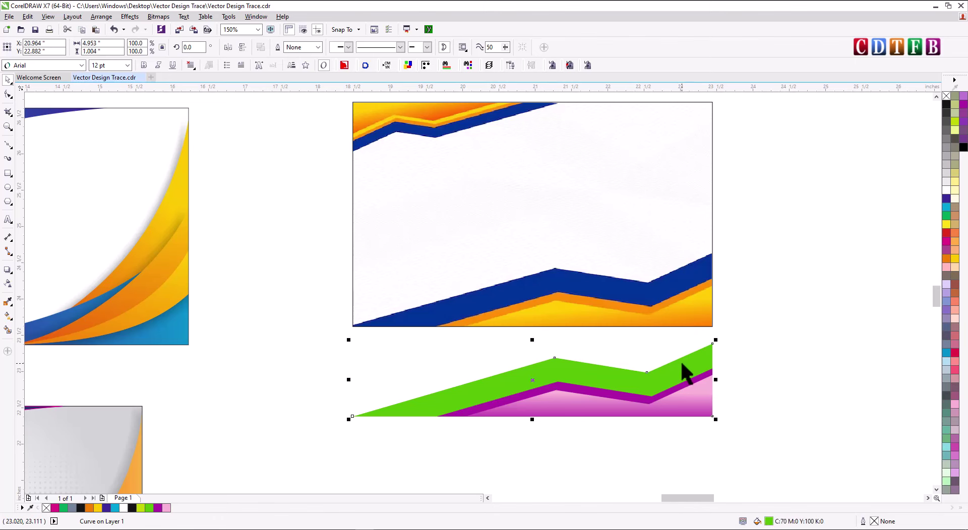
pyautogui.click(946, 105)
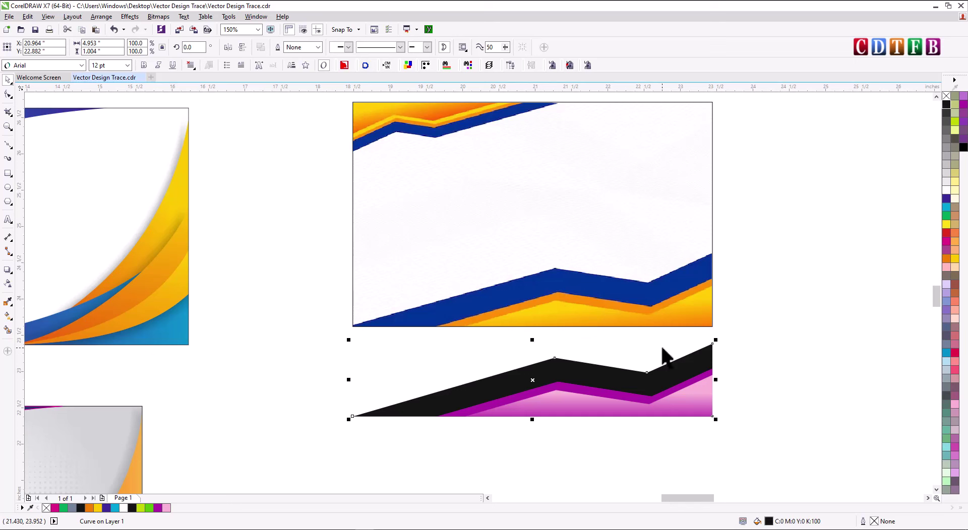
pyautogui.click(648, 398)
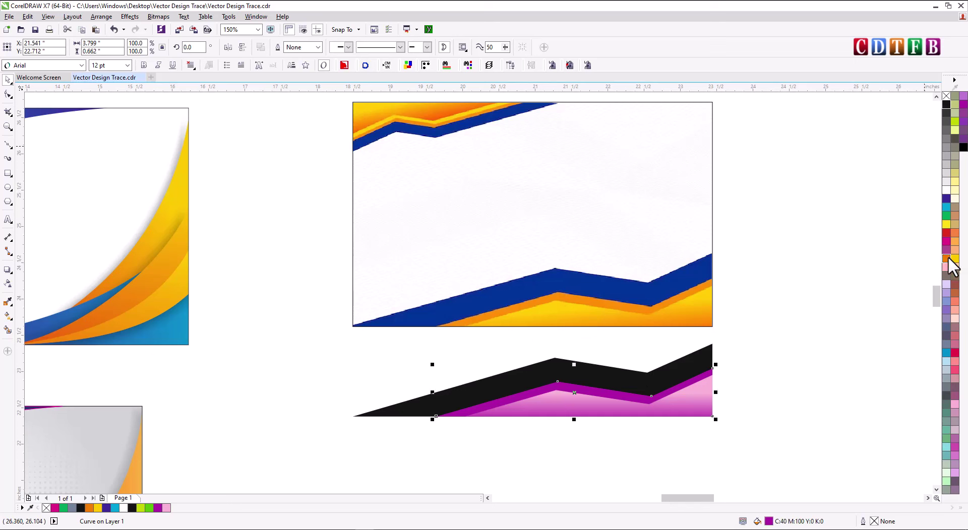
pyautogui.click(949, 258)
# Step: Recolour the innermost shape's fountain fill from yellow at the top to orange at the bottom, with the end point slightly below the shape
pyautogui.click(708, 403)
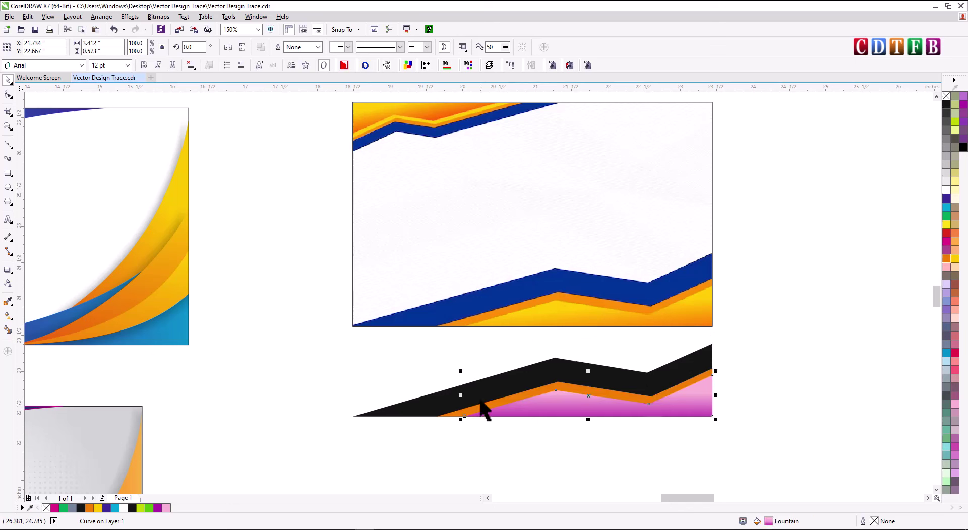
pyautogui.click(8, 316)
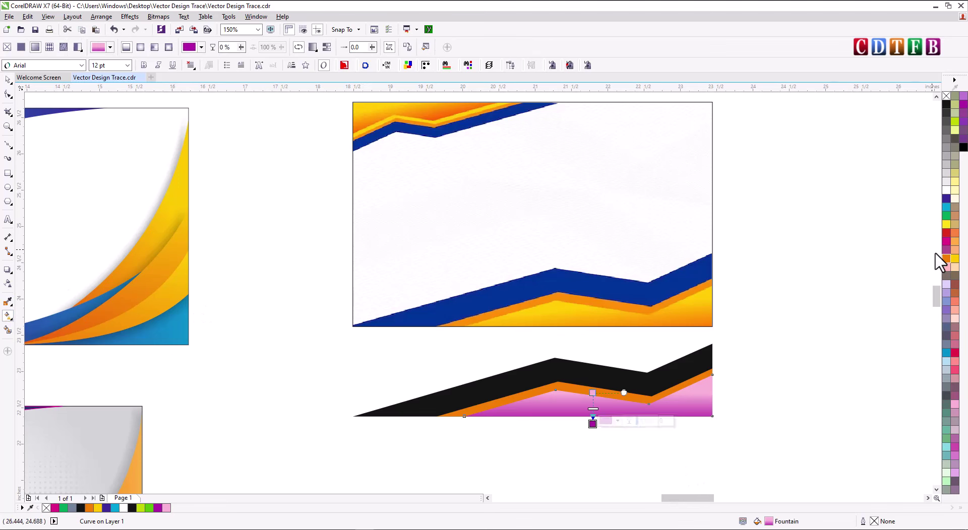
pyautogui.click(949, 259)
pyautogui.moveTo(954, 258); pyautogui.dragTo(597, 428)
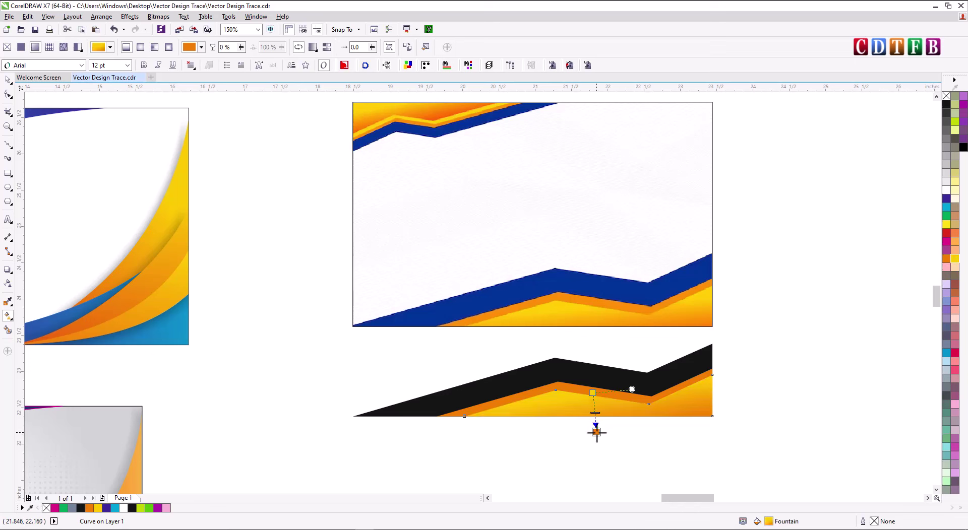
pyautogui.press('space')
# Step: Move the reference bitmap with its frame up and to the right, and shift the three zigzag shapes down and to the right
pyautogui.scroll(-1, 648, 330)
pyautogui.press('Escape')
pyautogui.moveTo(463, 331); pyautogui.dragTo(726, 207)
pyautogui.moveTo(687, 294); pyautogui.dragTo(758, 121)
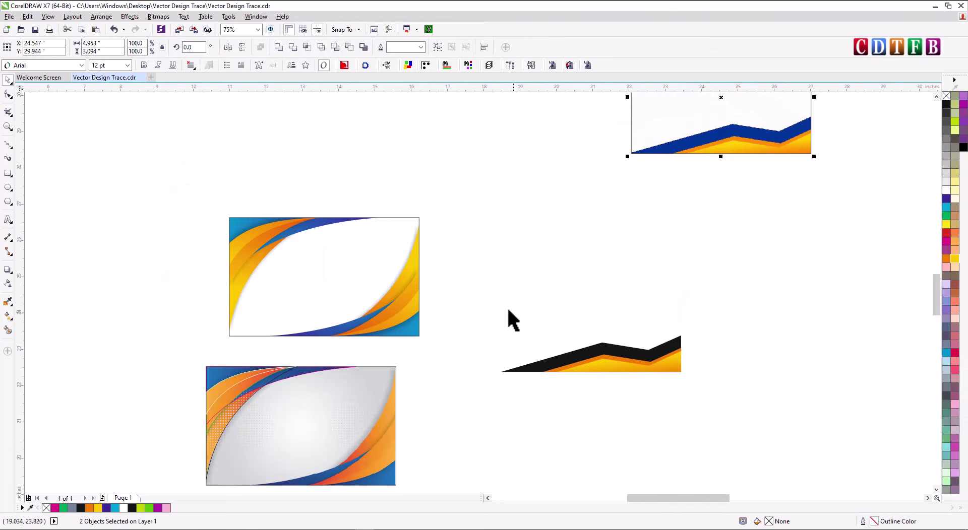
pyautogui.moveTo(482, 298); pyautogui.dragTo(706, 414)
pyautogui.moveTo(626, 347); pyautogui.dragTo(735, 393)
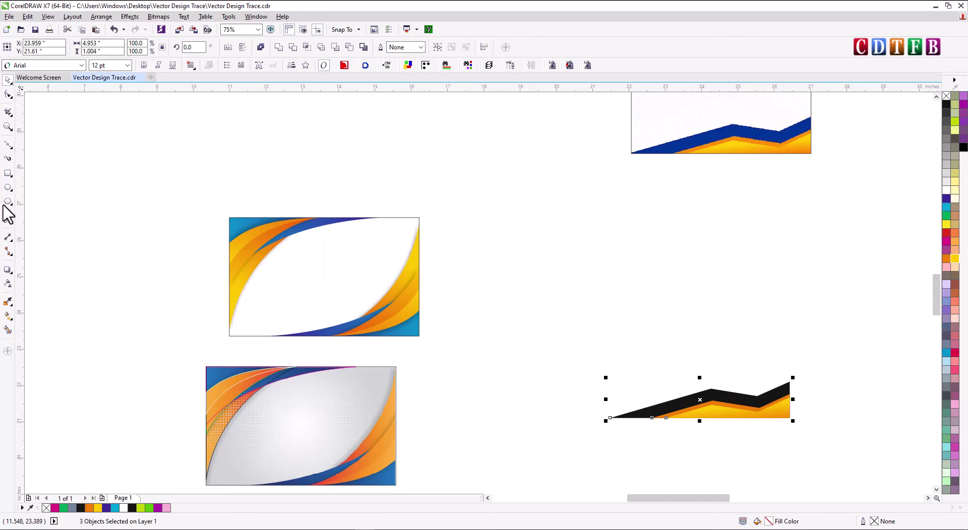
# Step: Draw a rectangle in the empty area right of the curved designs and set its size to 3.5 by 2.25 inches
pyautogui.click(8, 172)
pyautogui.moveTo(491, 236); pyautogui.dragTo(620, 309)
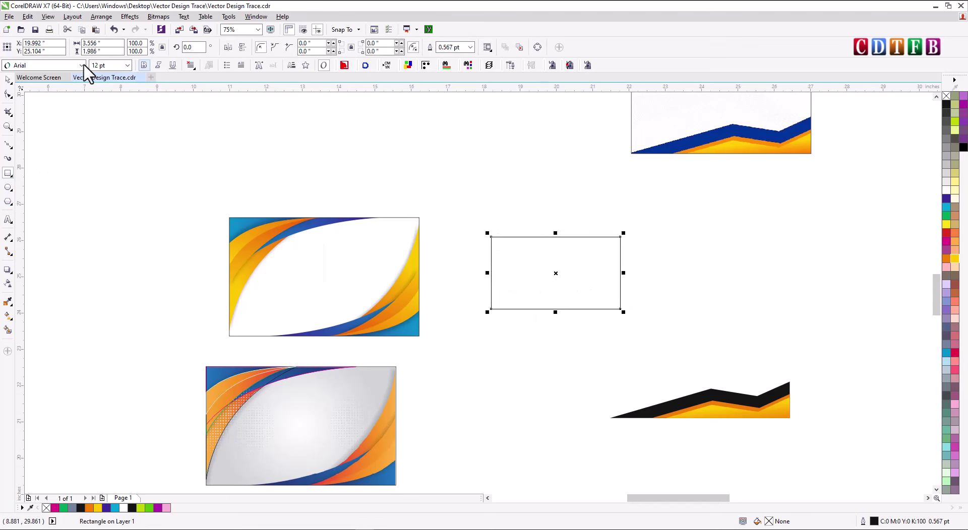
pyautogui.click(101, 43)
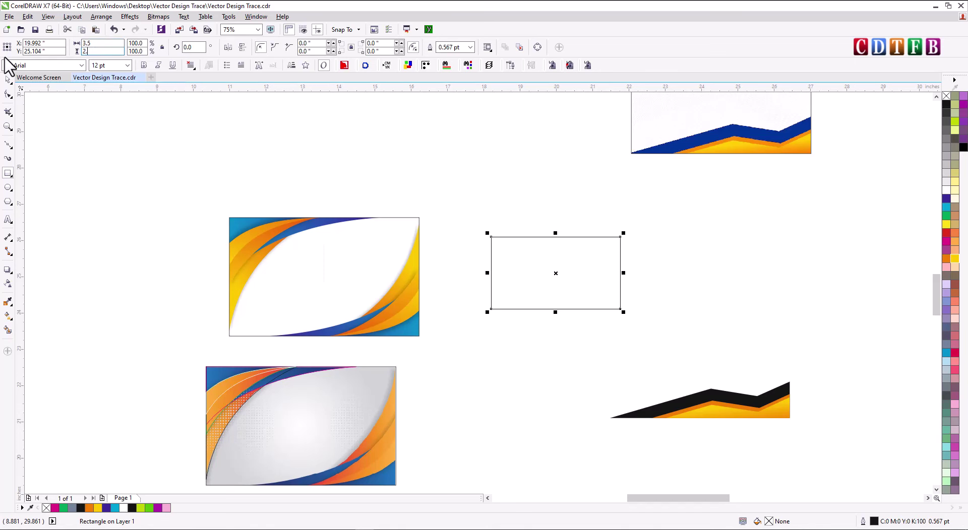
pyautogui.write('2.25')
pyautogui.press('Return')
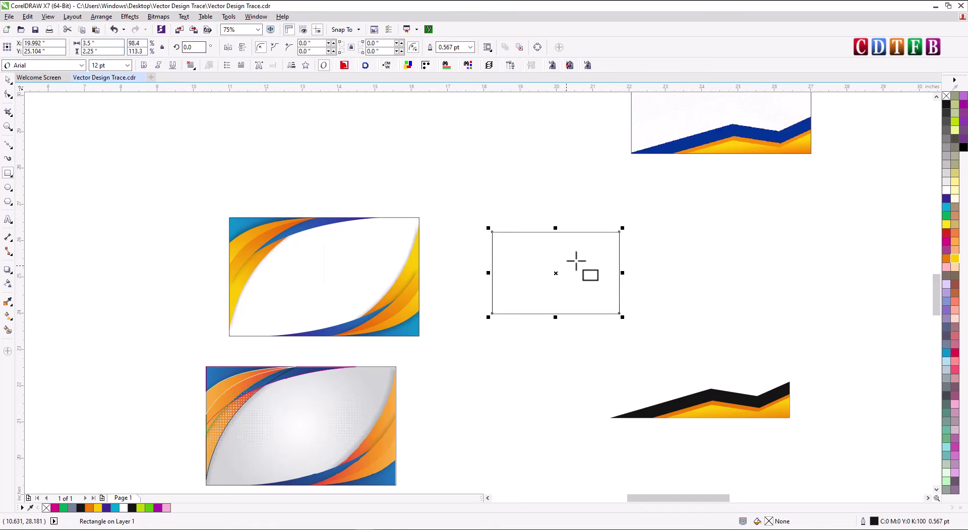
pyautogui.click(7, 79)
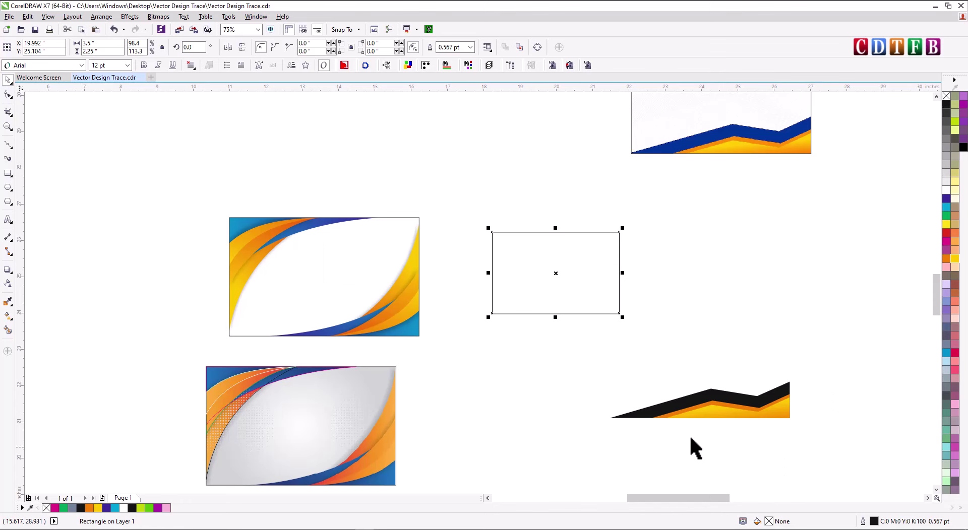
# Step: Fit the three zigzag shapes into the new rectangle's lower-right corner and scale them down to about 3.29 inches wide
pyautogui.moveTo(586, 438); pyautogui.dragTo(863, 369)
pyautogui.moveTo(793, 424); pyautogui.dragTo(619, 312)
pyautogui.scroll(2, 560, 291)
pyautogui.scroll(1, 415, 287)
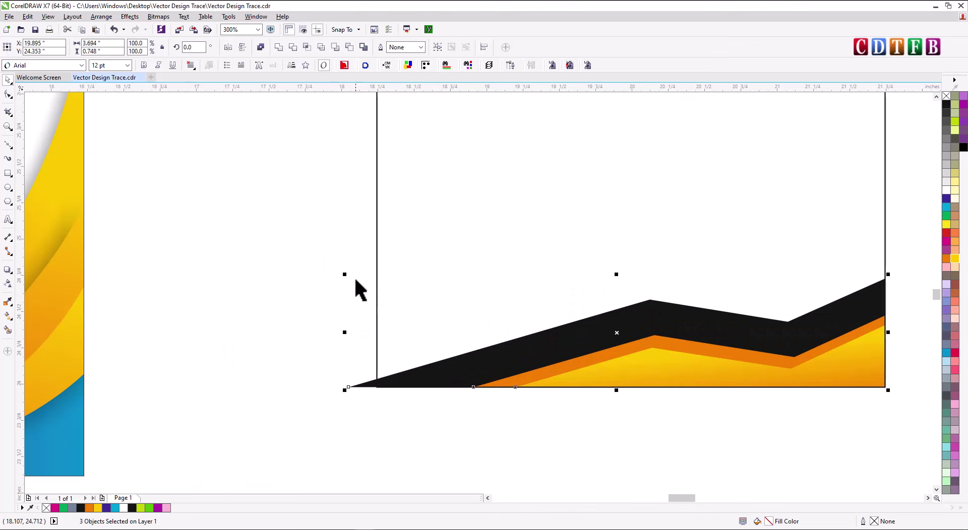
pyautogui.moveTo(346, 274); pyautogui.dragTo(403, 286)
pyautogui.scroll(-2, 554, 281)
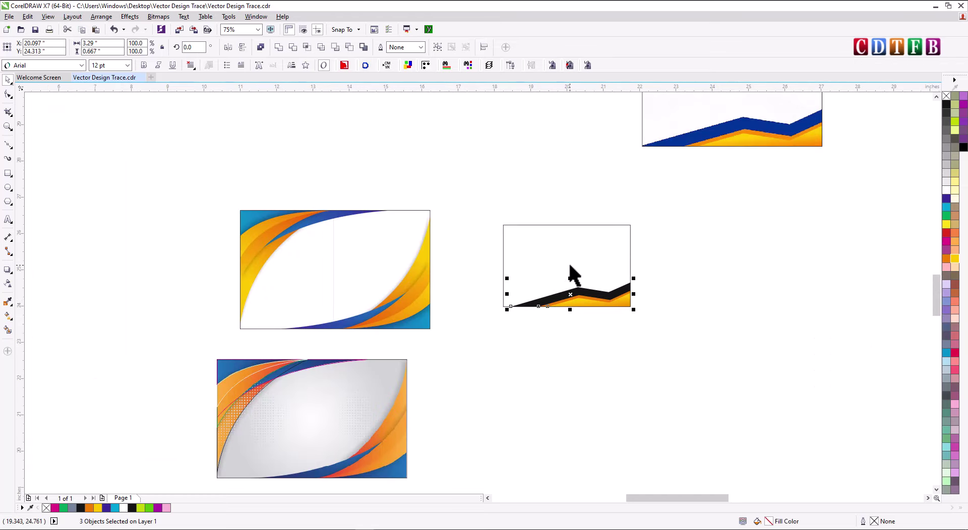
pyautogui.click(597, 239)
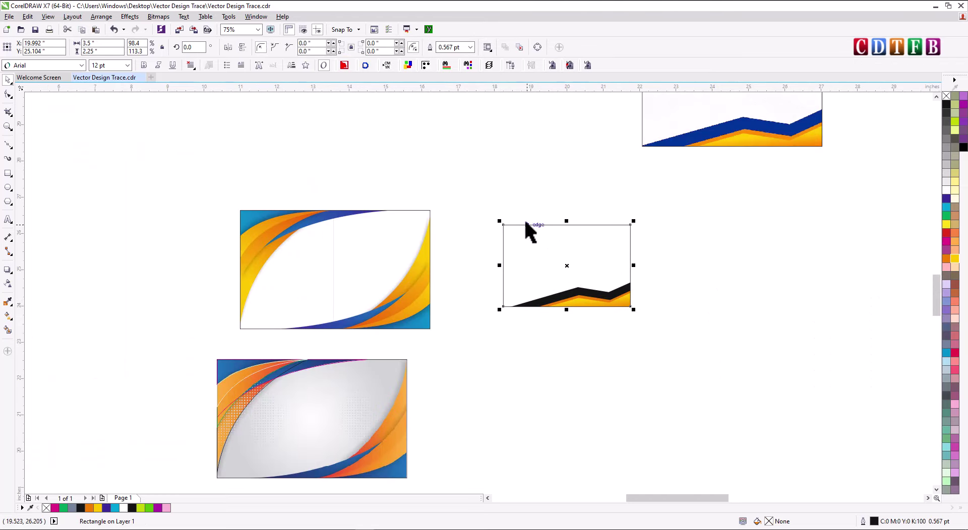
pyautogui.moveTo(485, 206); pyautogui.dragTo(615, 328)
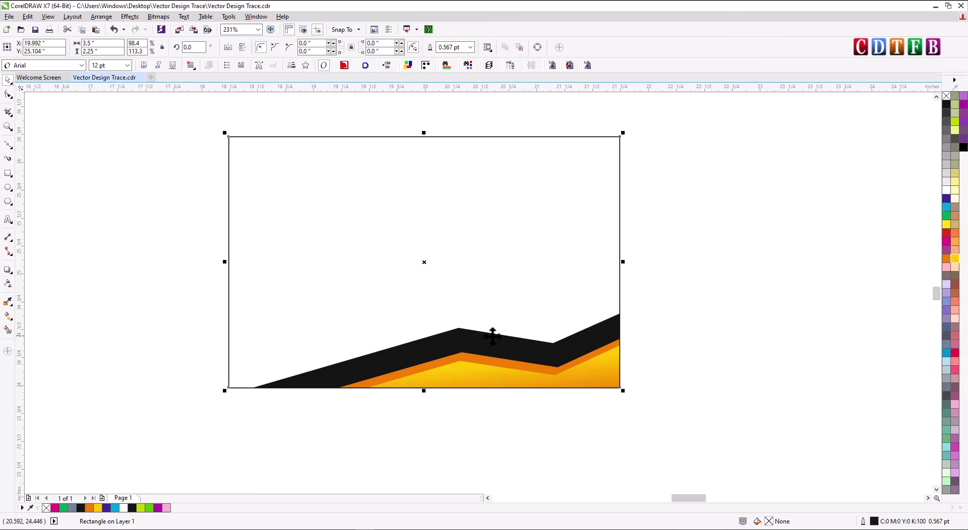
pyautogui.scroll(-5, 488, 337)
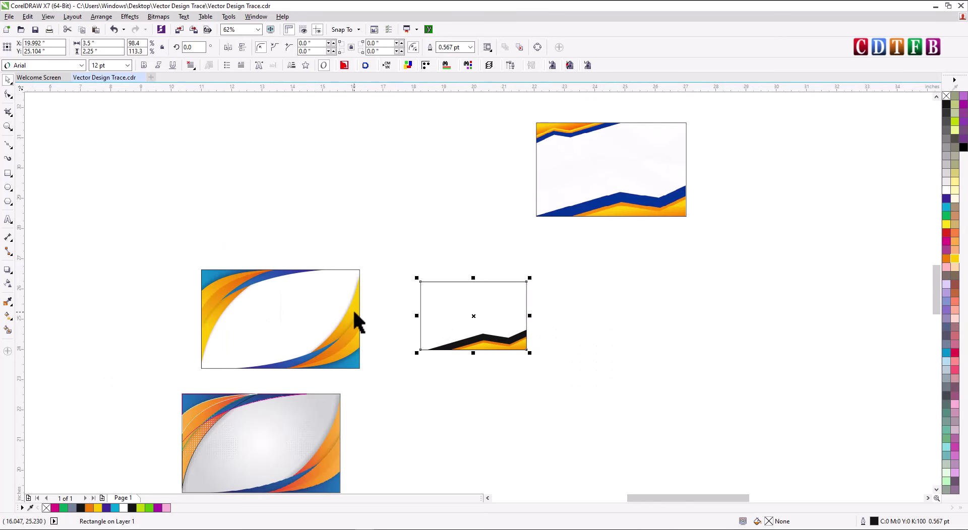
pyautogui.press('z')
pyautogui.moveTo(177, 261); pyautogui.dragTo(435, 458)
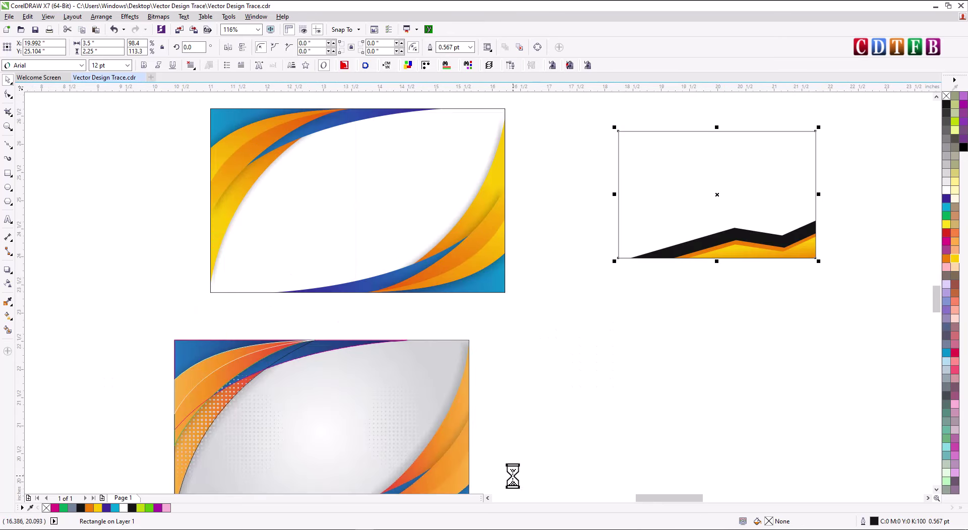